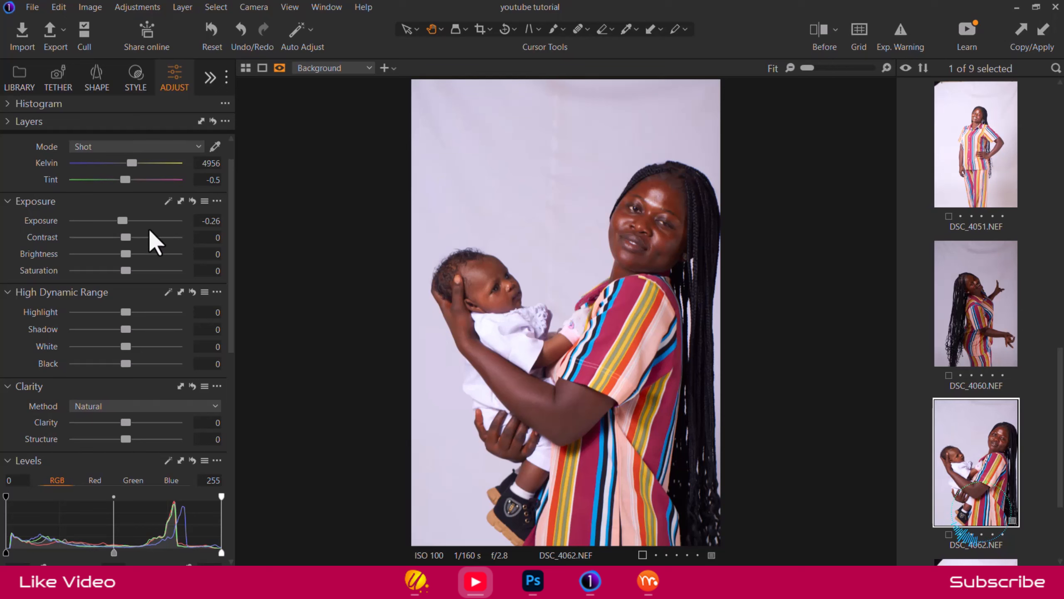
Lower the High Dynamic Range Highlight and White to -100 and inspect the woman's face up close
scroll(66, 299, "down", 3)
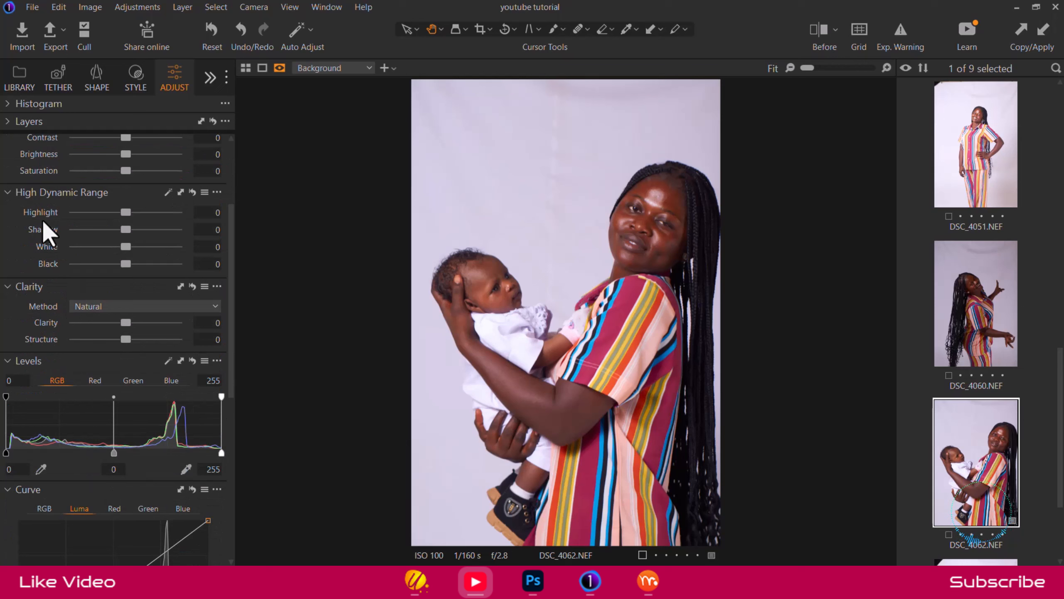
left_click_drag(126, 212, 75, 212)
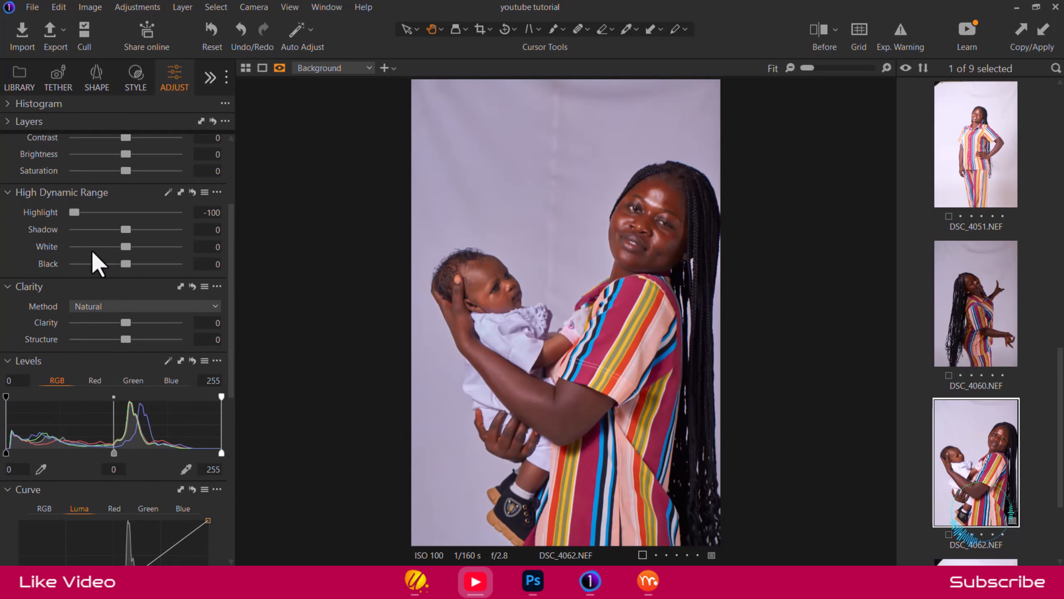
left_click_drag(126, 247, 20, 250)
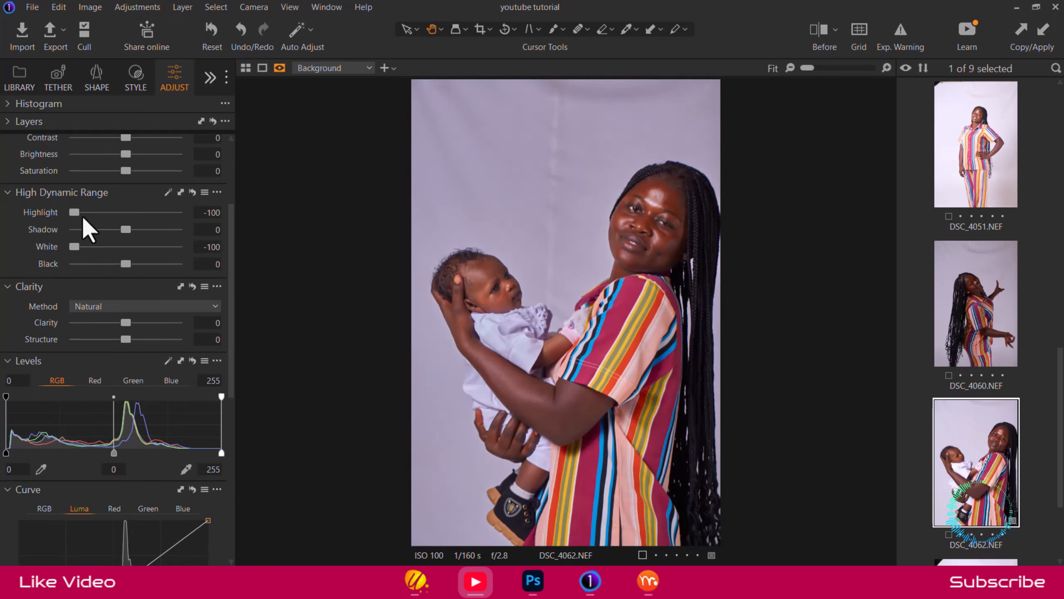
double_click(641, 209)
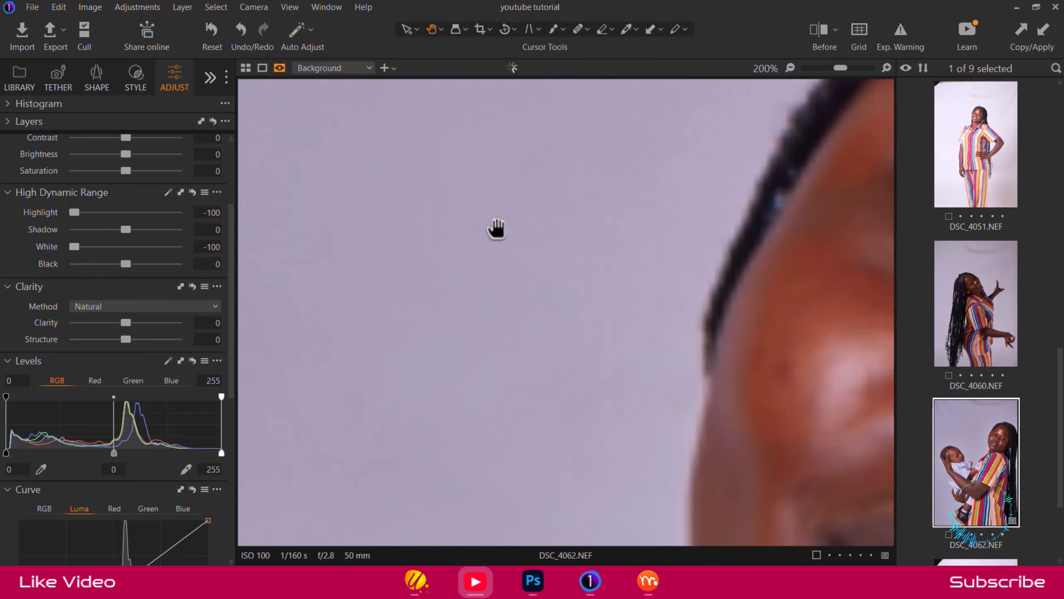
scroll(496, 228, "down", 3)
scroll(700, 253, "up", 4)
scroll(687, 254, "down", 3)
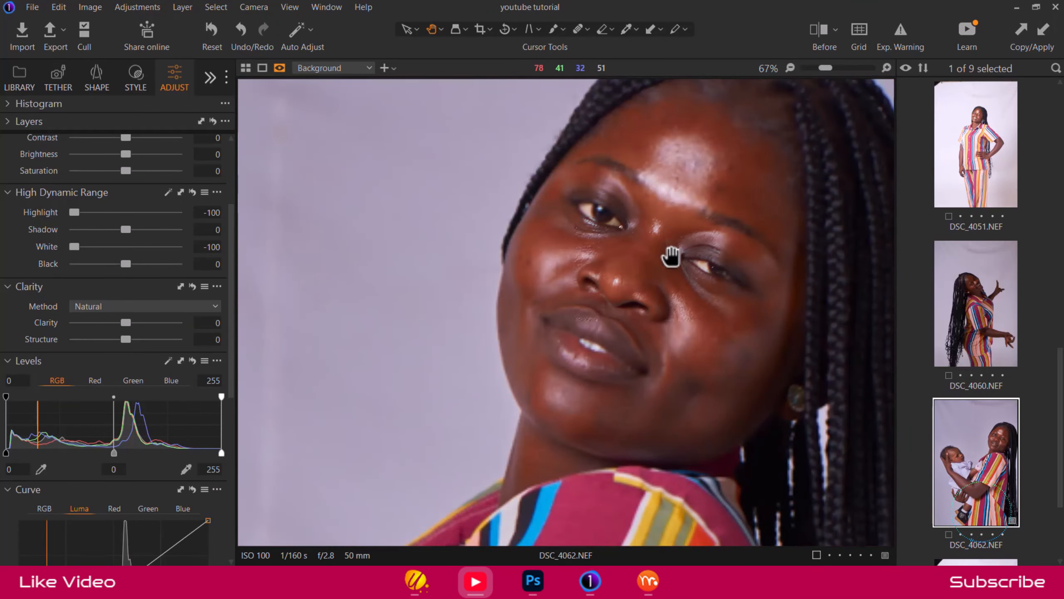
scroll(585, 245, "up", 5)
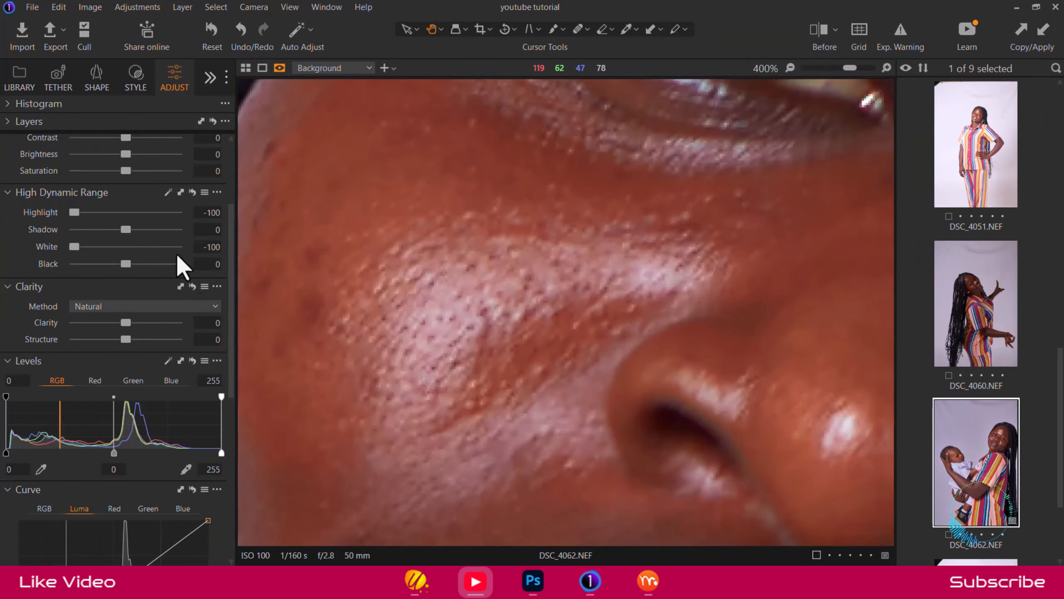
Set the High Dynamic Range Highlight to 100 and White to 0, checking detail in the baby's white clothing
left_click_drag(74, 212, 212, 231)
scroll(501, 217, "down", 6)
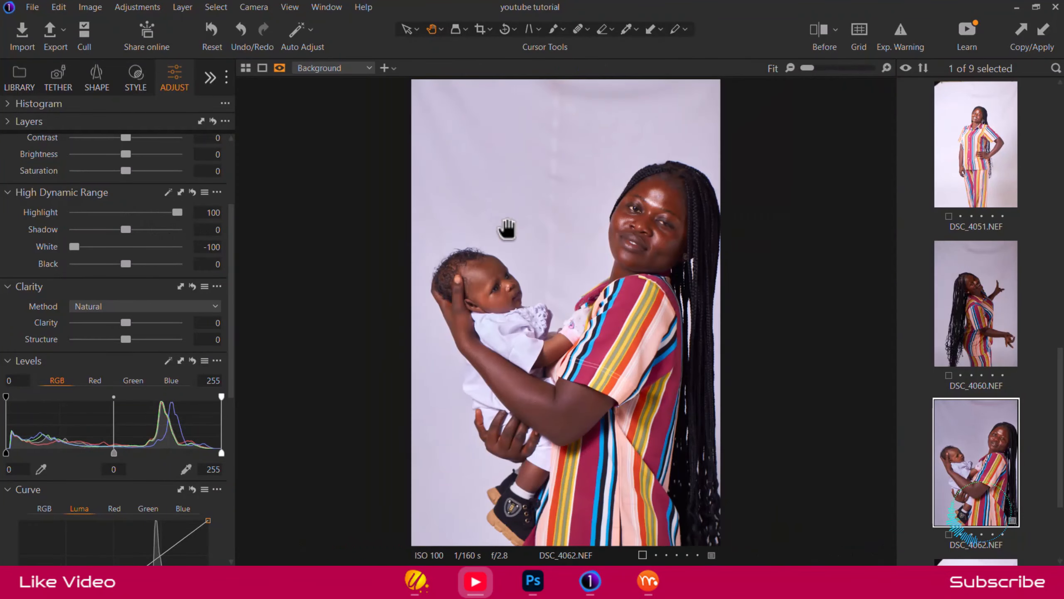
scroll(536, 330, "up", 5)
scroll(473, 330, "down", 2)
scroll(428, 388, "up", 1)
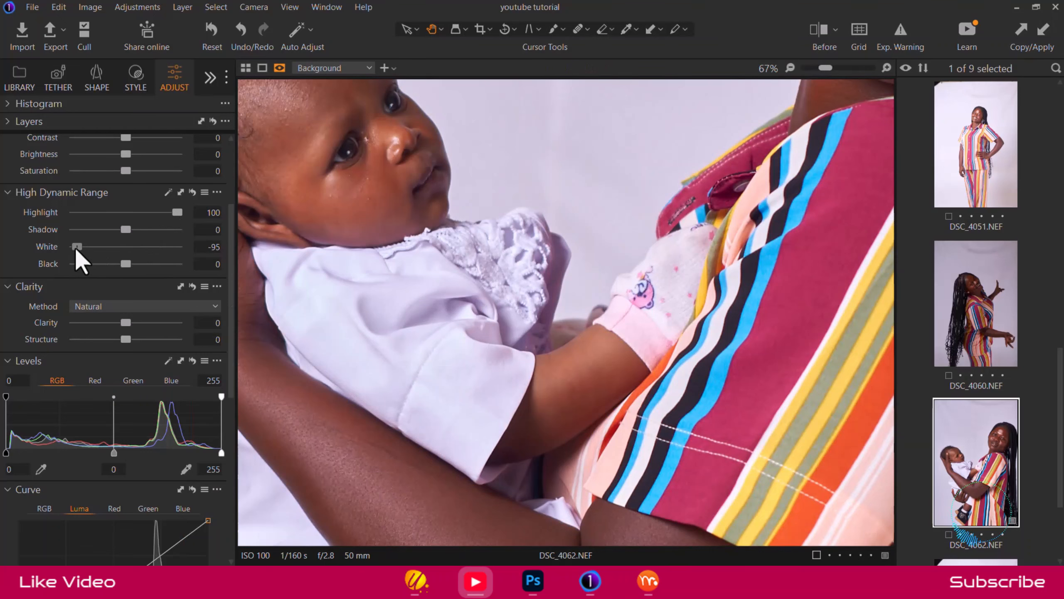
left_click_drag(75, 246, 123, 248)
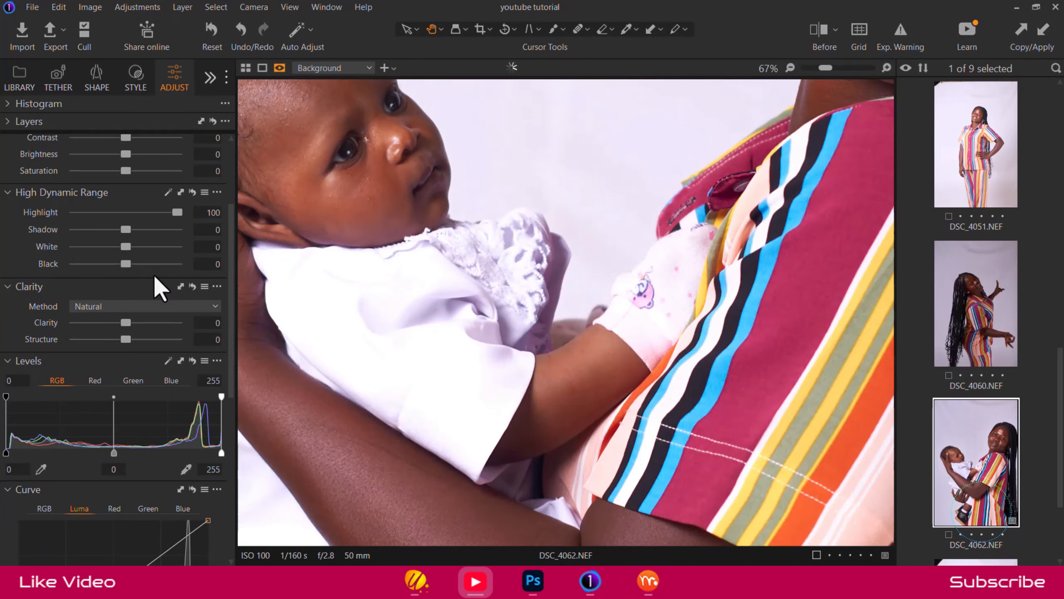
scroll(529, 369, "down", 3)
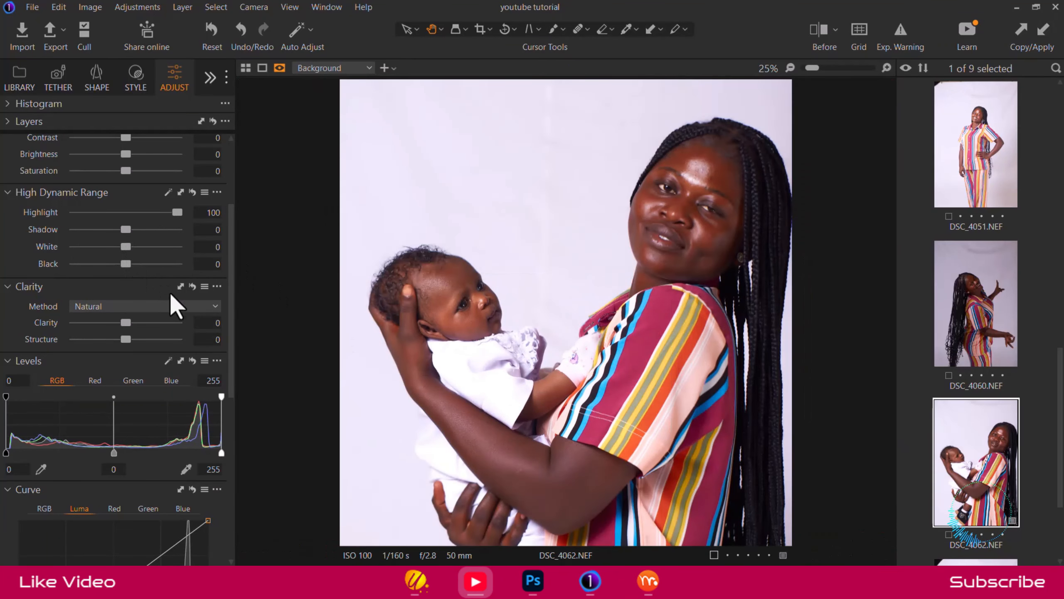
Set Highlight and White to -100 while comparing detail in the baby's white sleeve
left_click_drag(141, 211, 34, 213)
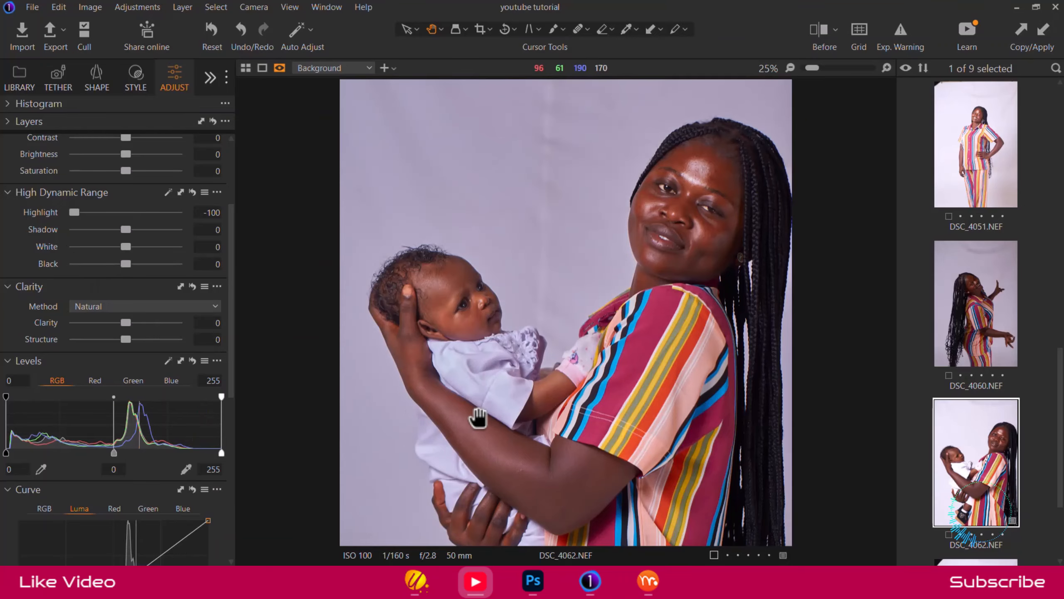
scroll(475, 416, "up", 3)
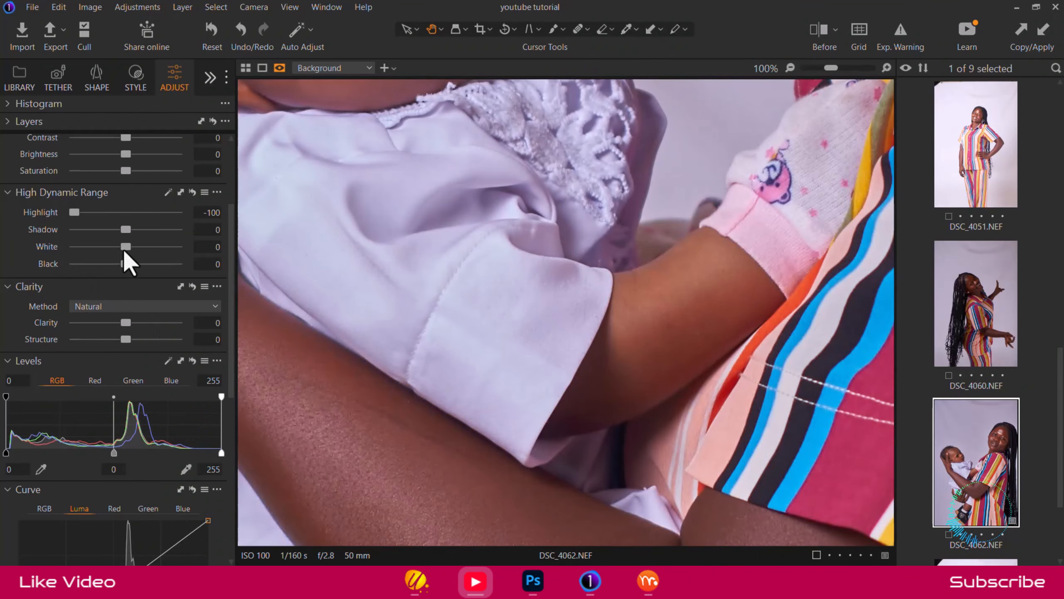
left_click_drag(126, 247, 70, 251)
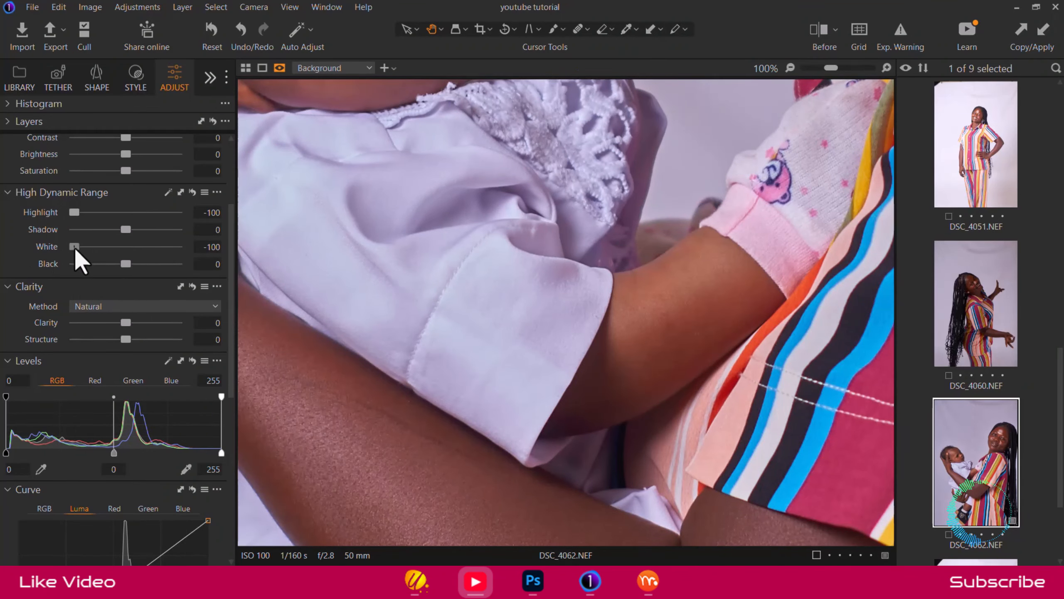
Reset the High Dynamic Range White and Highlight values to their defaults
double_click(74, 246)
double_click(74, 212)
scroll(185, 450, "down", 2)
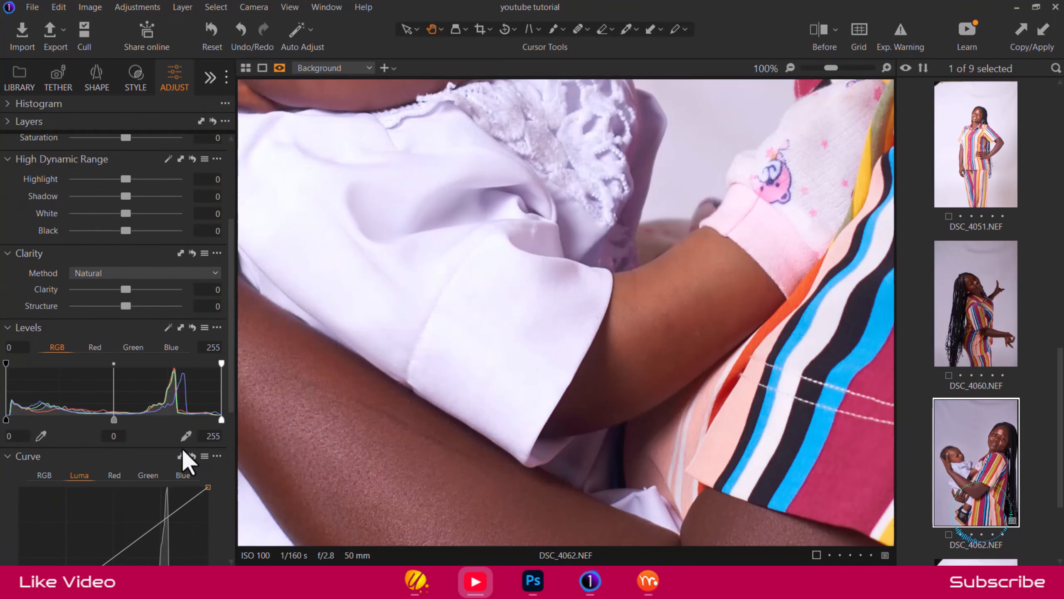
scroll(158, 368, "up", 6)
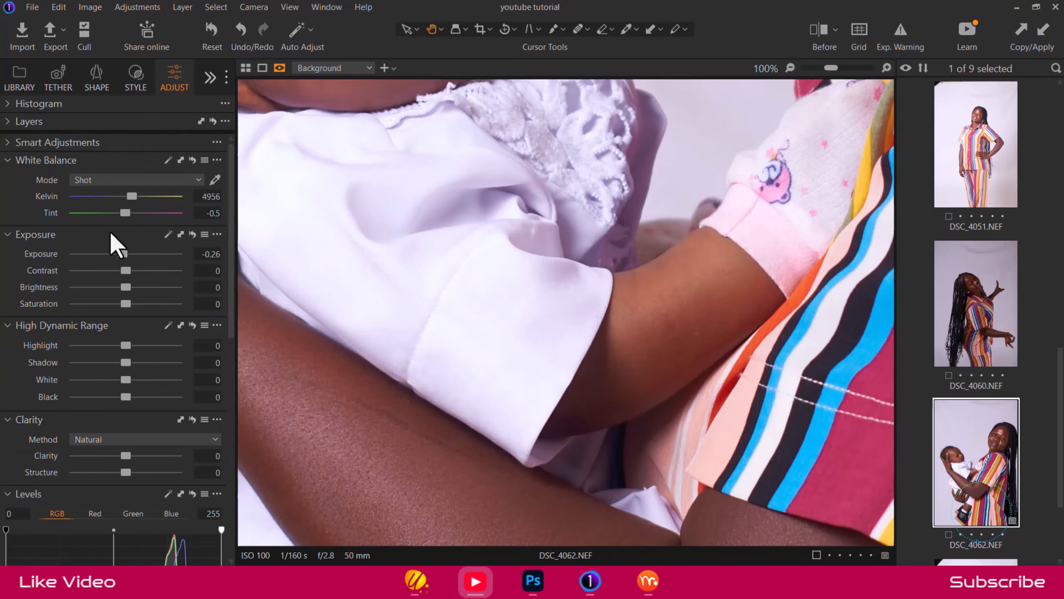
Expand the histogram and compare the tonal distribution with Exposure reset to 0 and restored to -0.26
left_click(10, 107)
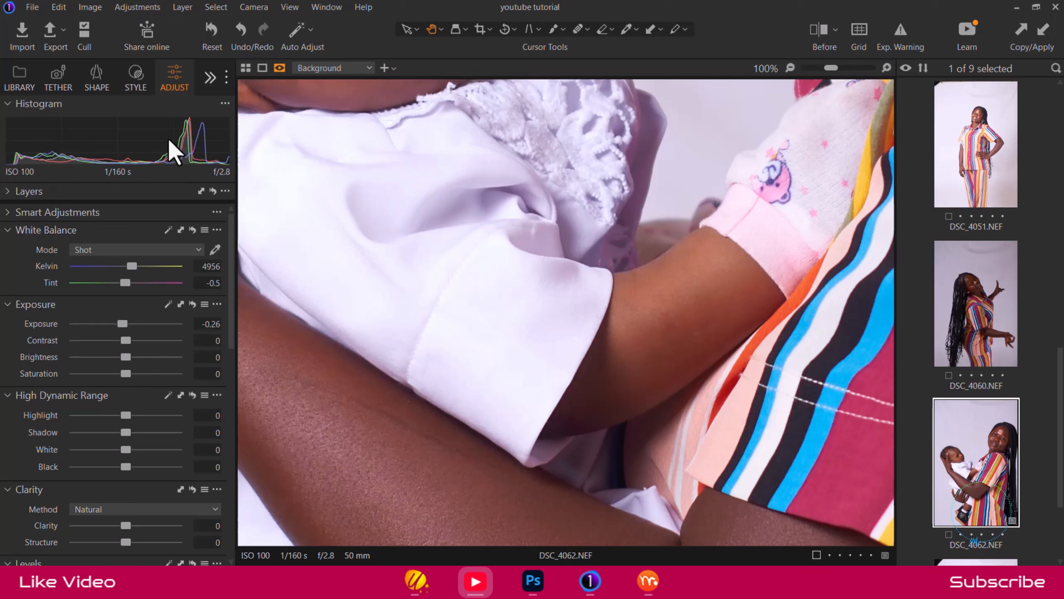
double_click(120, 323)
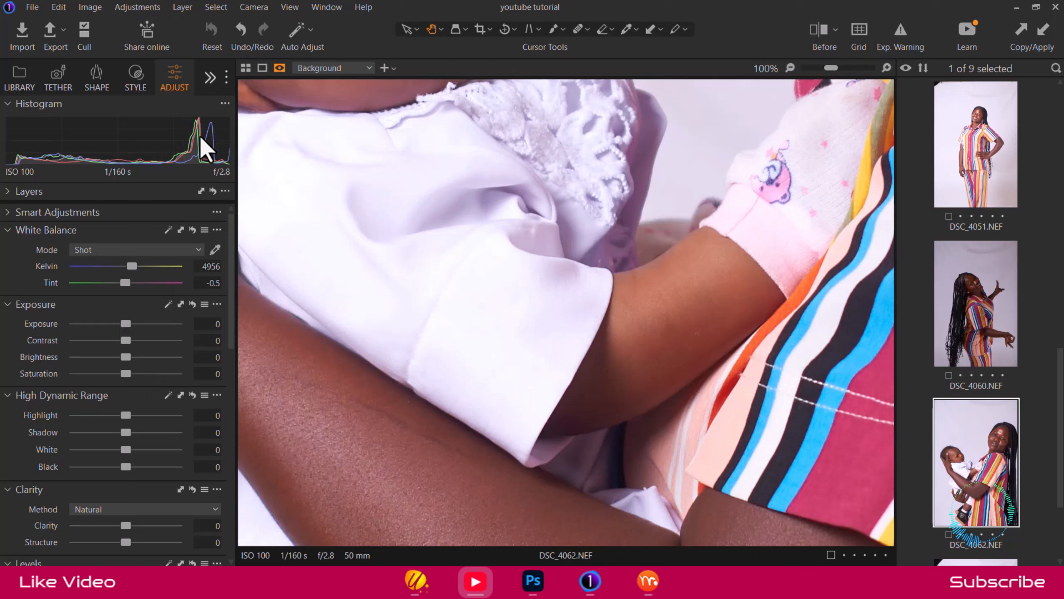
left_click(168, 303)
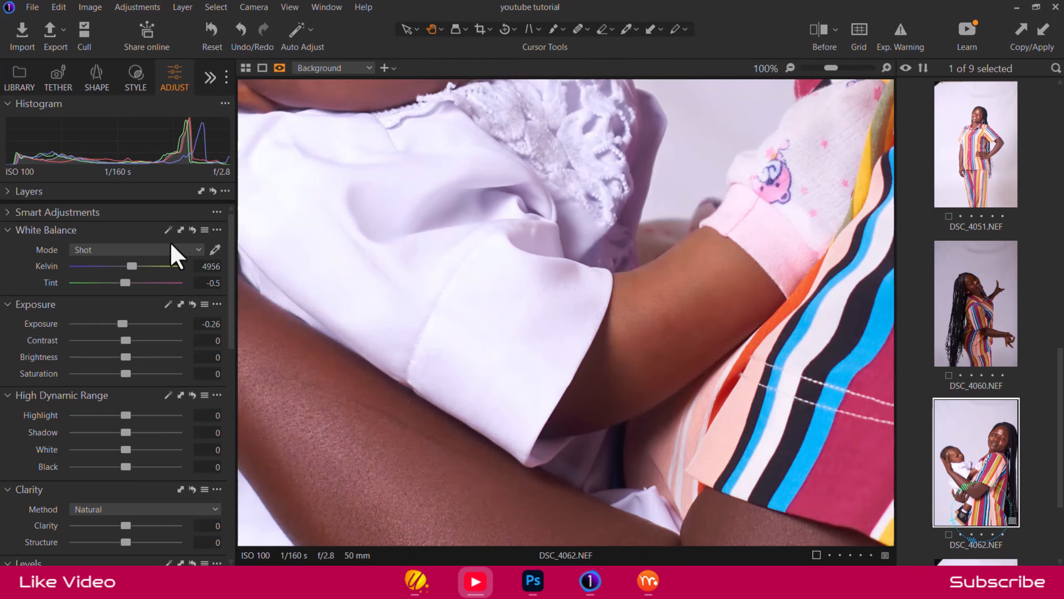
Set the High Dynamic Range Highlight and White to -100, check the histogram, and collapse it
scroll(138, 289, "down", 2)
left_click_drag(123, 350, 8, 353)
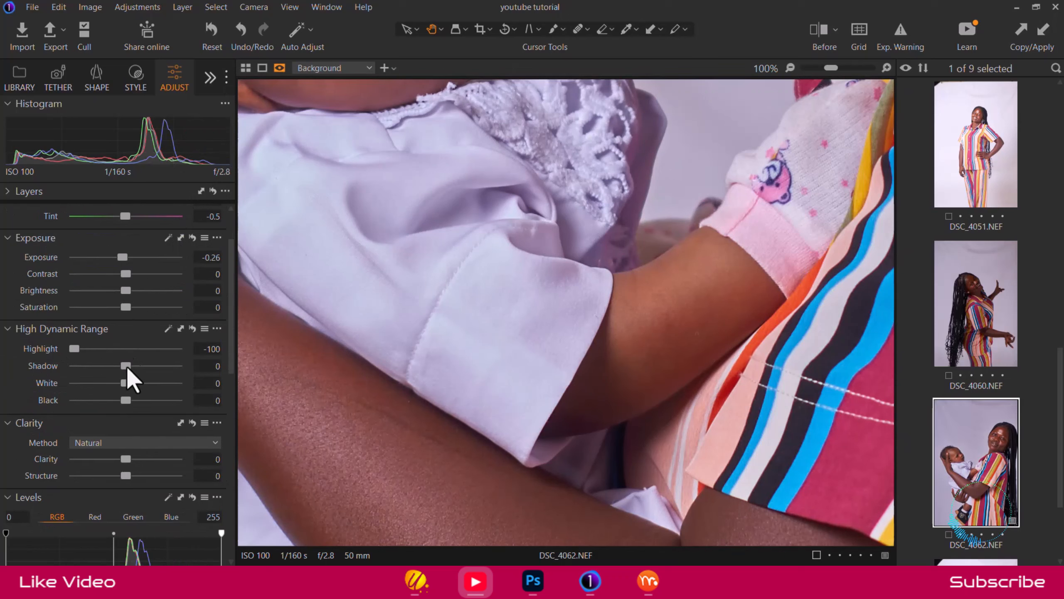
left_click_drag(126, 384, 48, 390)
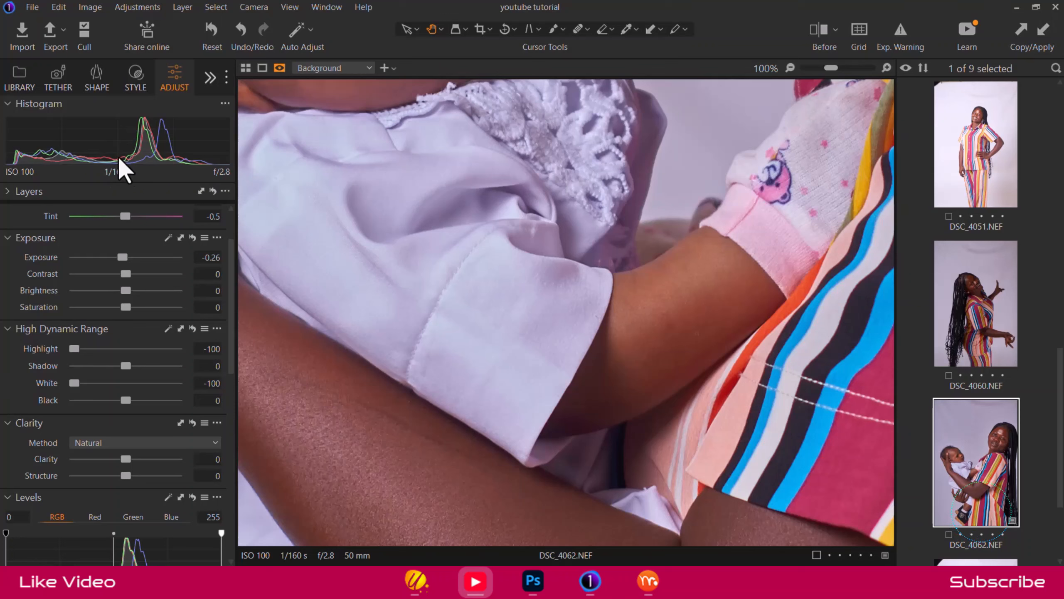
scroll(120, 159, "up", 1)
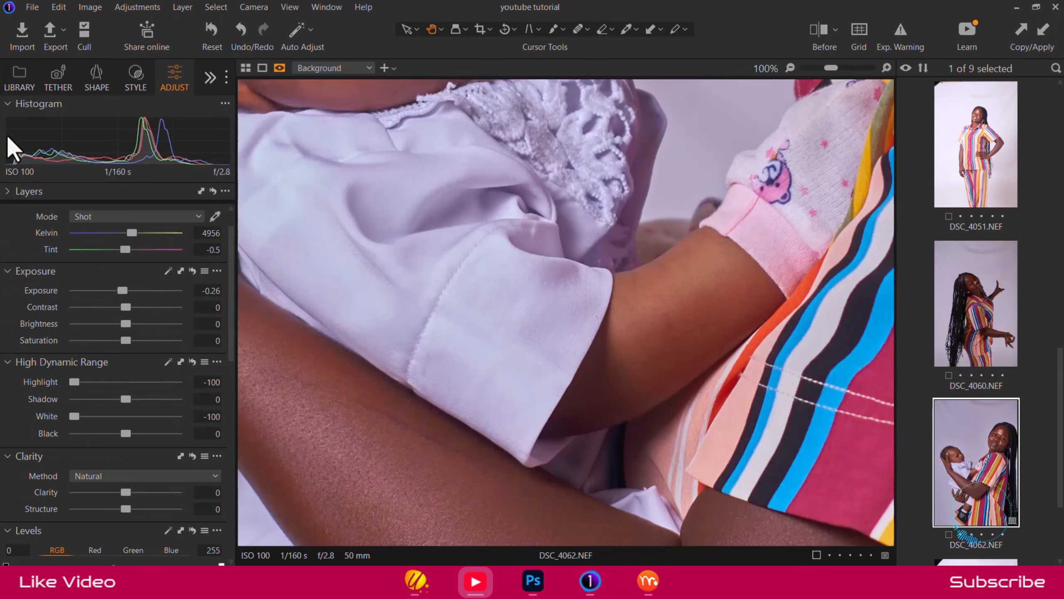
left_click(8, 104)
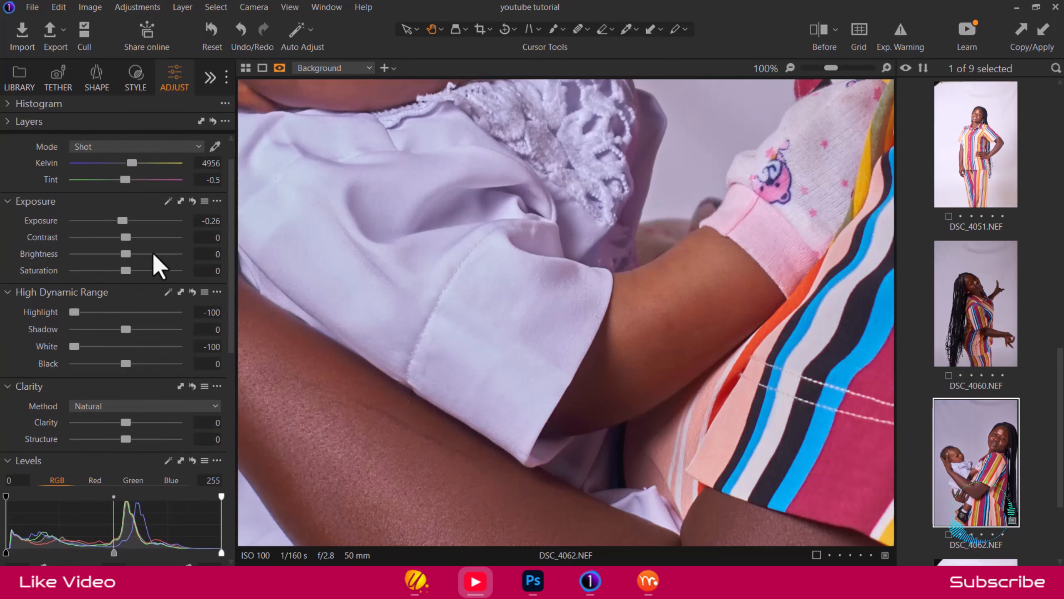
Try High Dynamic Range Shadow values of 11, 26 and -100 on the whole photo and reset Shadow to 0
scroll(156, 266, "down", 1)
scroll(121, 302, "down", 2)
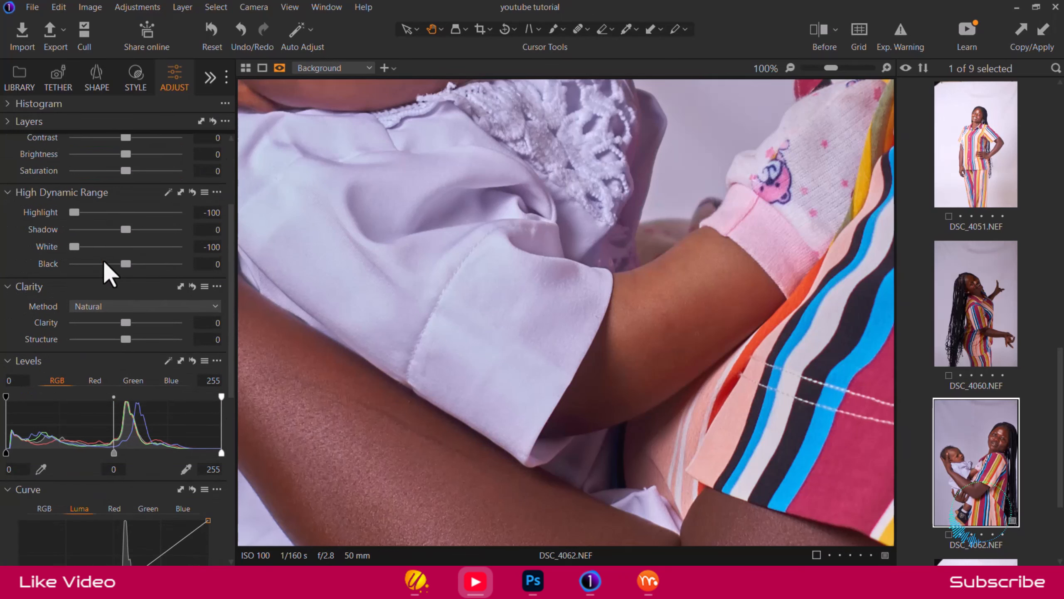
double_click(404, 268)
left_click_drag(126, 230, 132, 230)
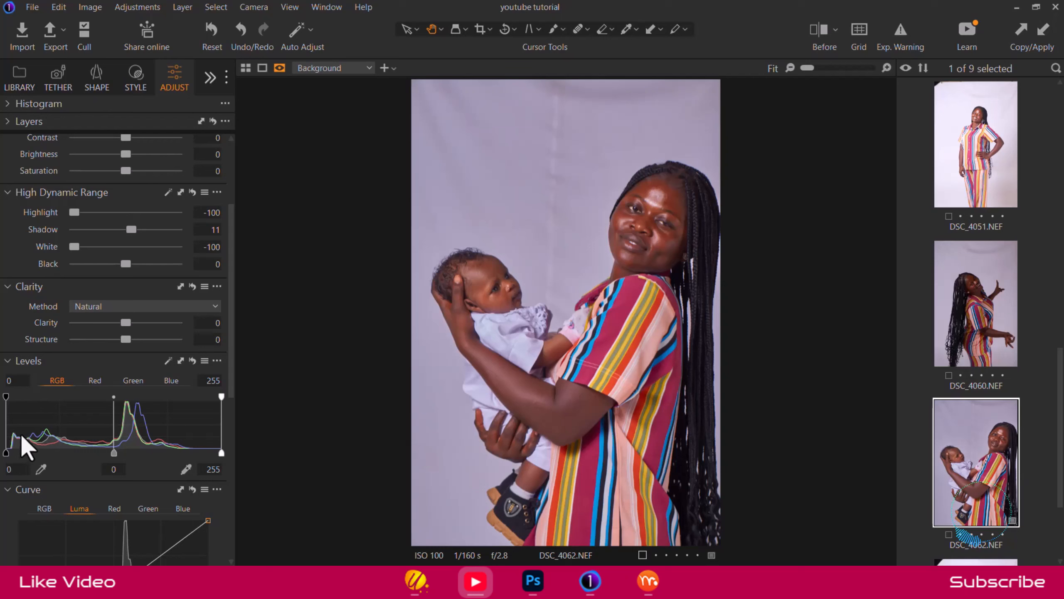
mouse_move(131, 231)
left_mouse_down()
mouse_move(164, 237)
mouse_move(137, 233)
left_mouse_up()
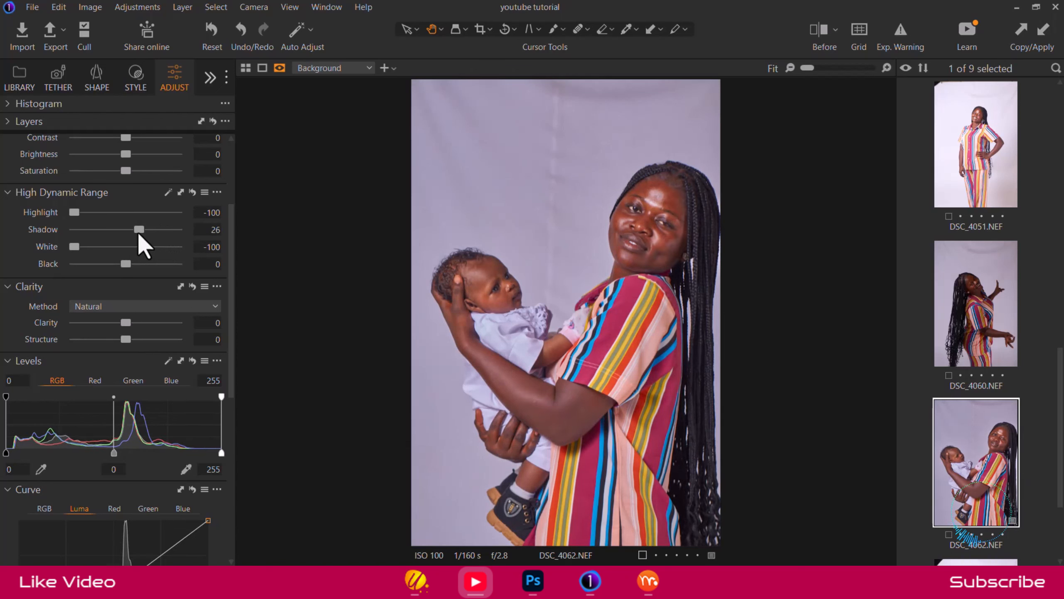
left_click_drag(138, 229, 51, 228)
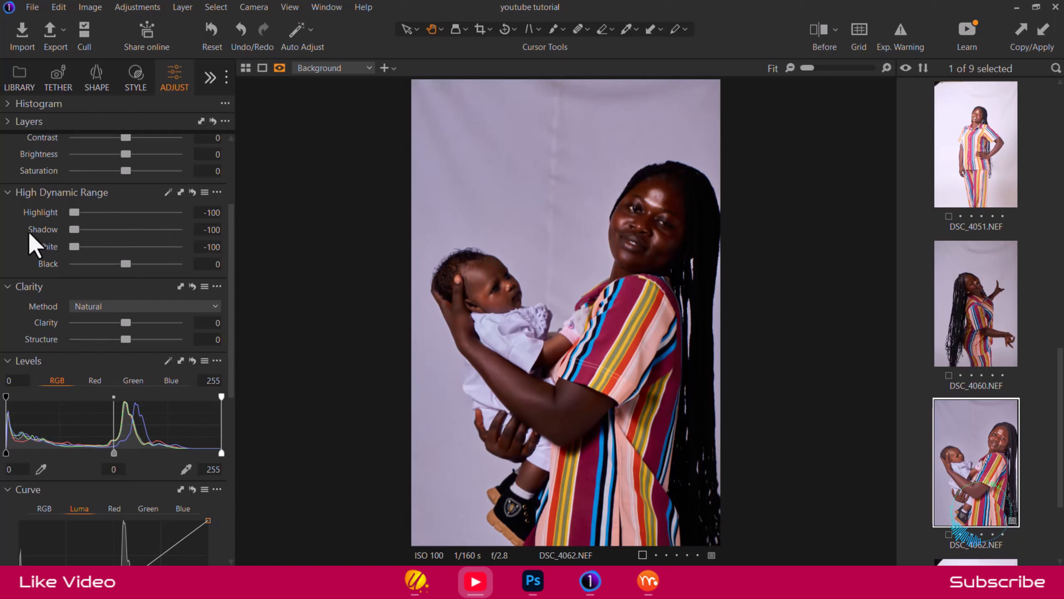
double_click(67, 232)
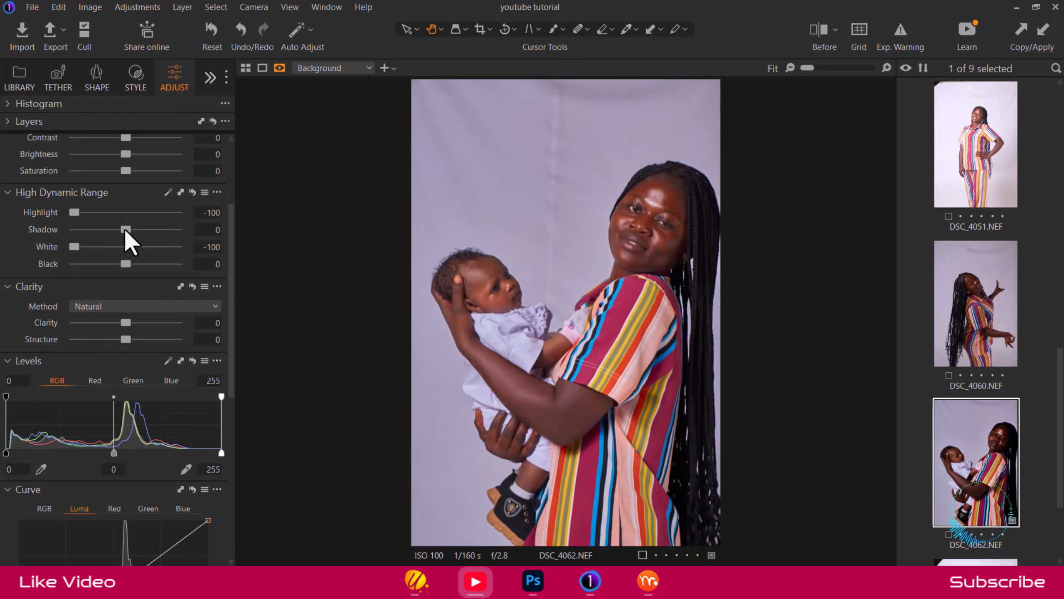
left_click(90, 230)
double_click(89, 230)
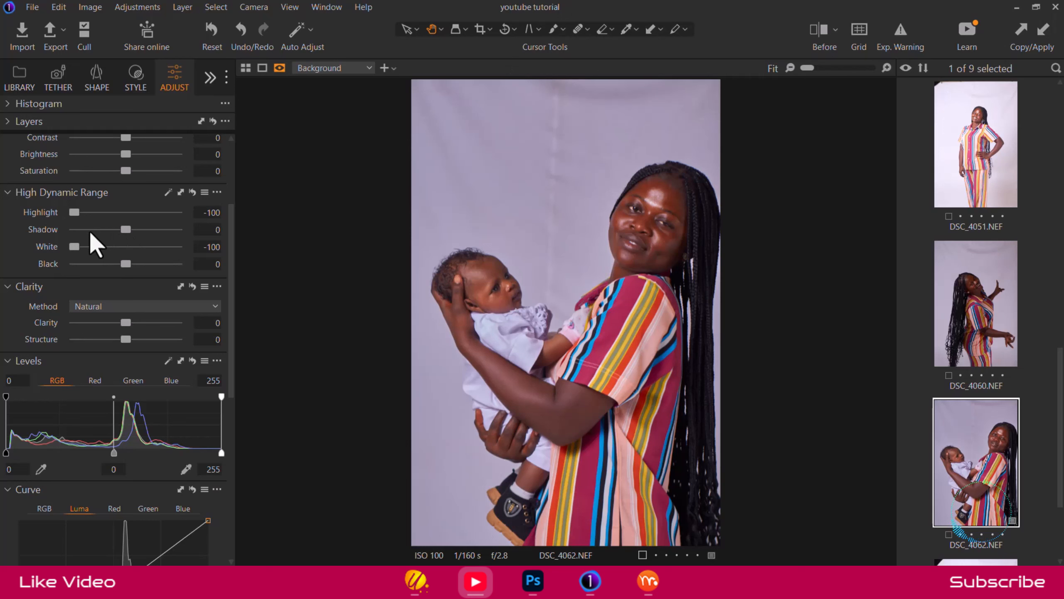
Set the High Dynamic Range Shadow to 14 and Black to 11, and check the woman's face up close
left_click_drag(127, 230, 132, 265)
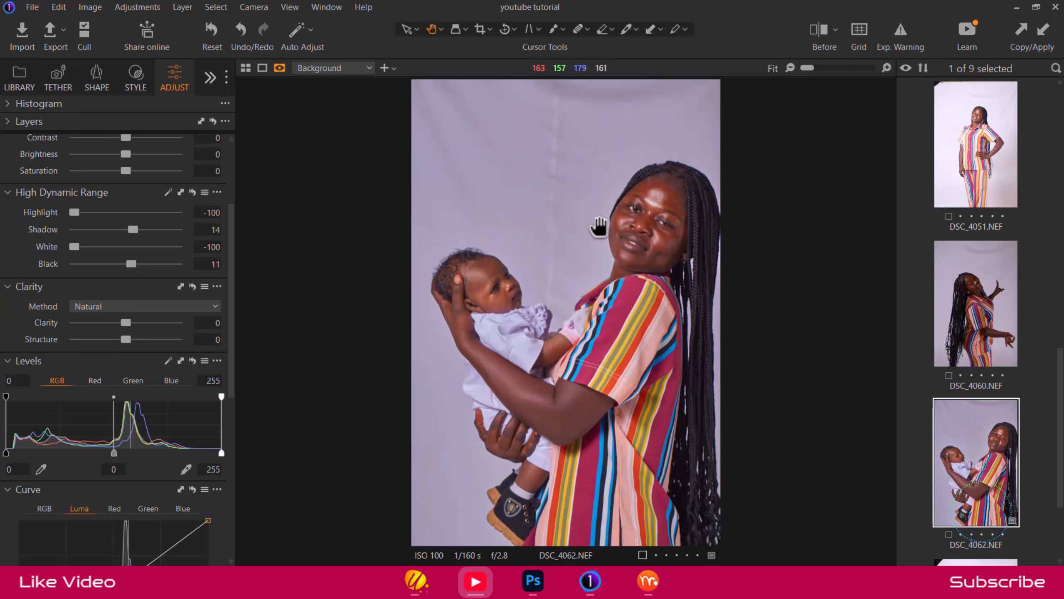
scroll(671, 215, "up", 3)
scroll(387, 273, "down", 3)
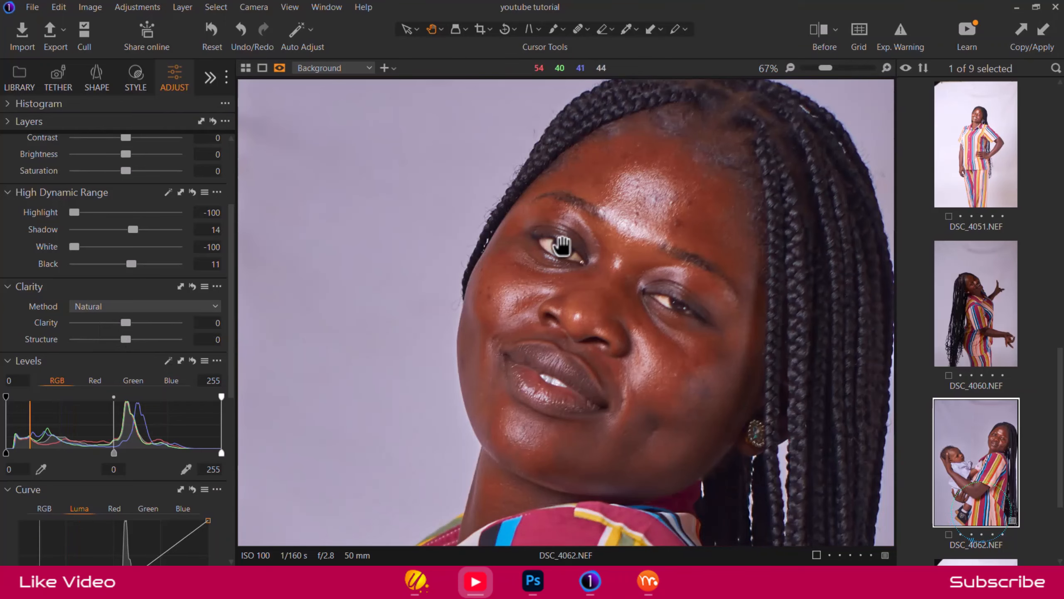
scroll(560, 247, "up", 1)
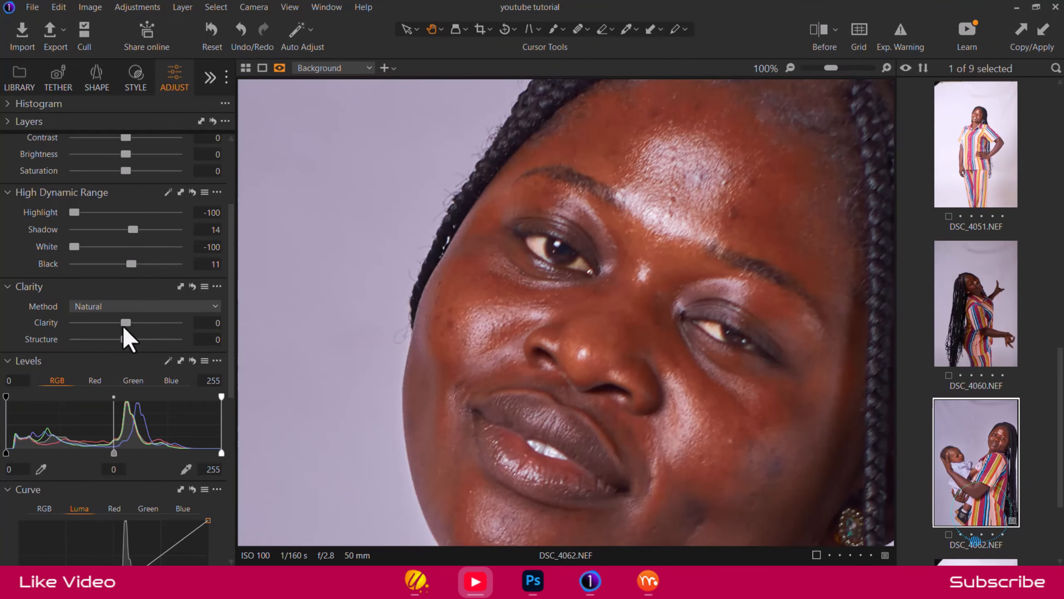
Try Clarity at 100, -100 and -76 with the Natural method on the woman's face and reset it to 0
left_click(110, 309)
left_click(112, 314)
left_click_drag(127, 323, 165, 323)
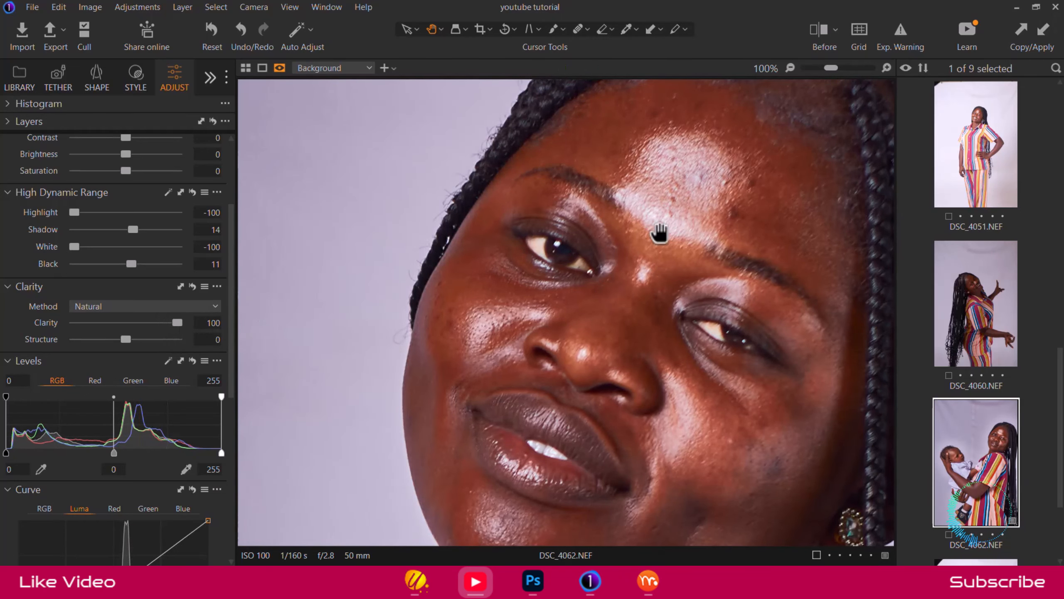
scroll(660, 231, "down", 1)
left_click_drag(174, 322, 4, 323)
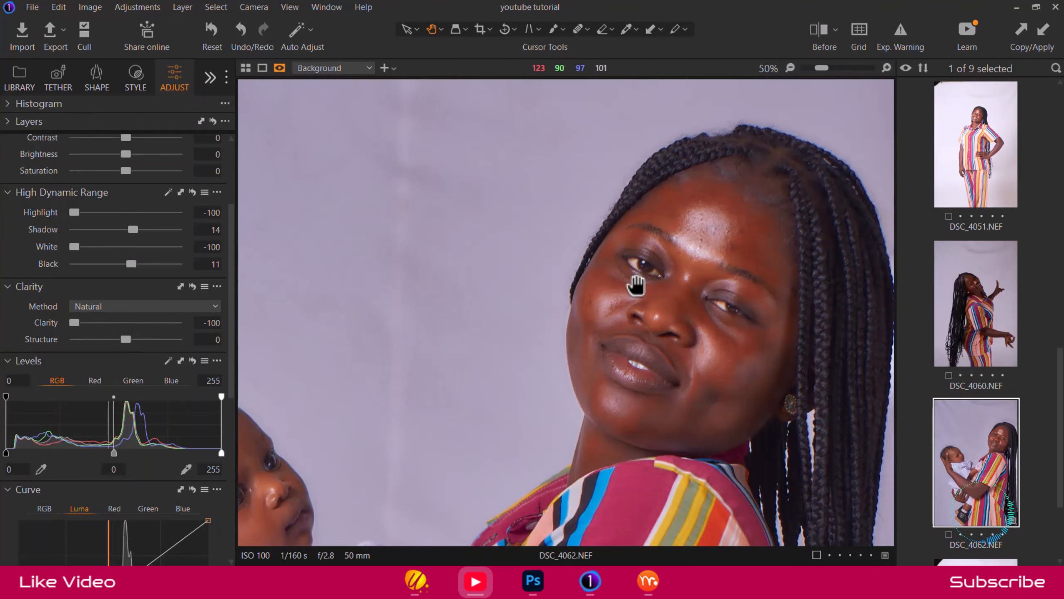
left_click_drag(73, 323, 88, 323)
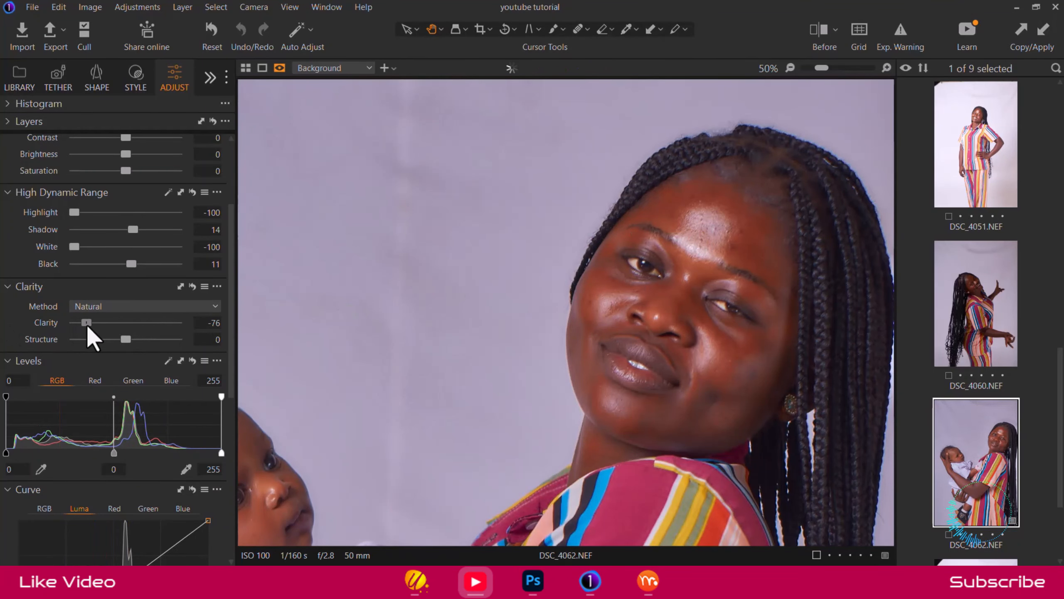
double_click(86, 323)
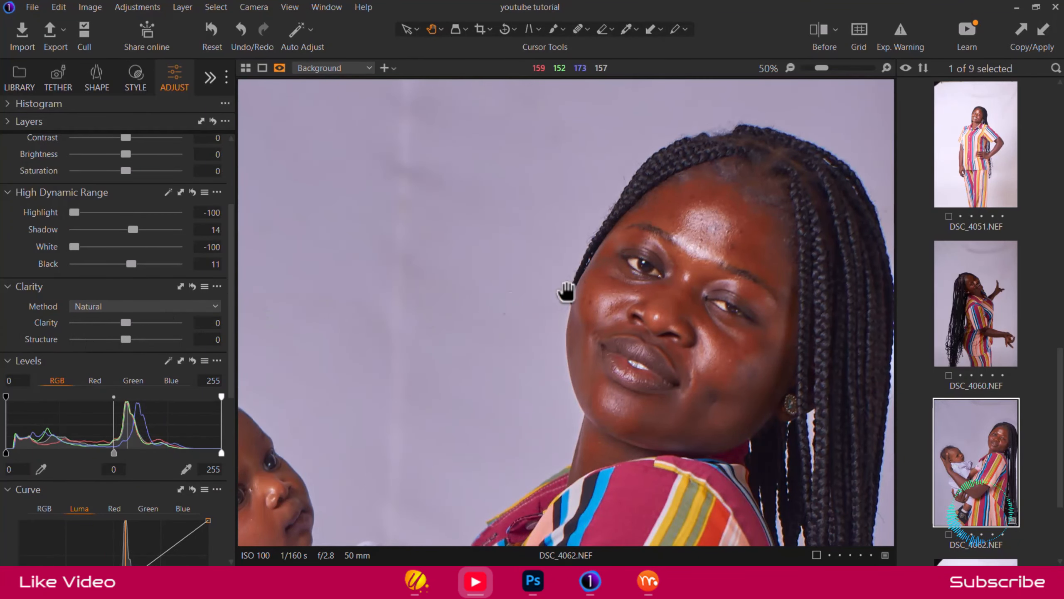
Try the Clarity tool's Structure at -100 and 100 and compare the woman's skin texture up close
scroll(669, 281, "up", 3)
scroll(674, 276, "down", 2)
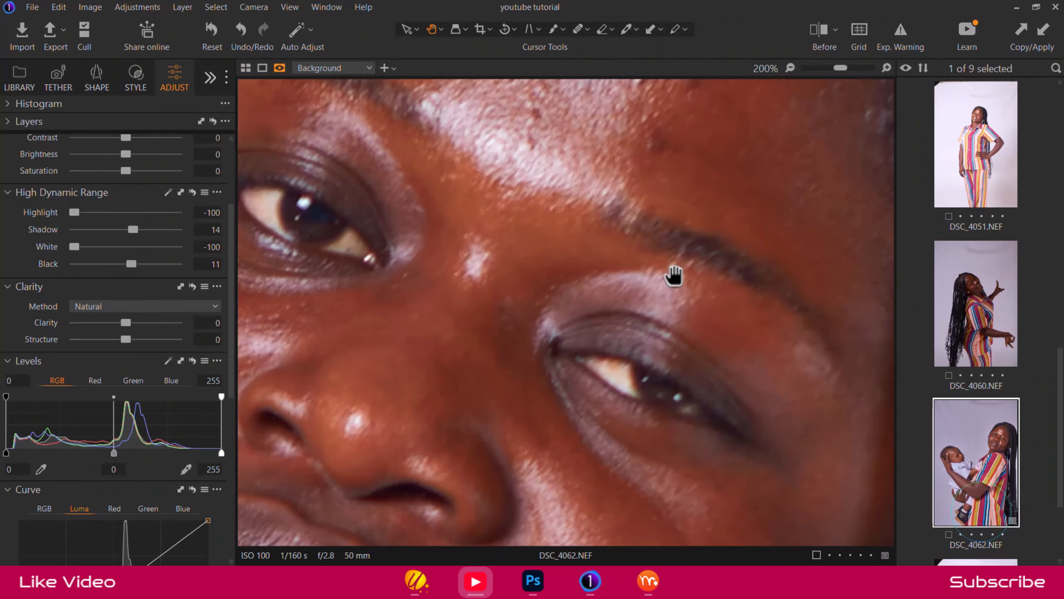
left_click_drag(126, 340, 69, 339)
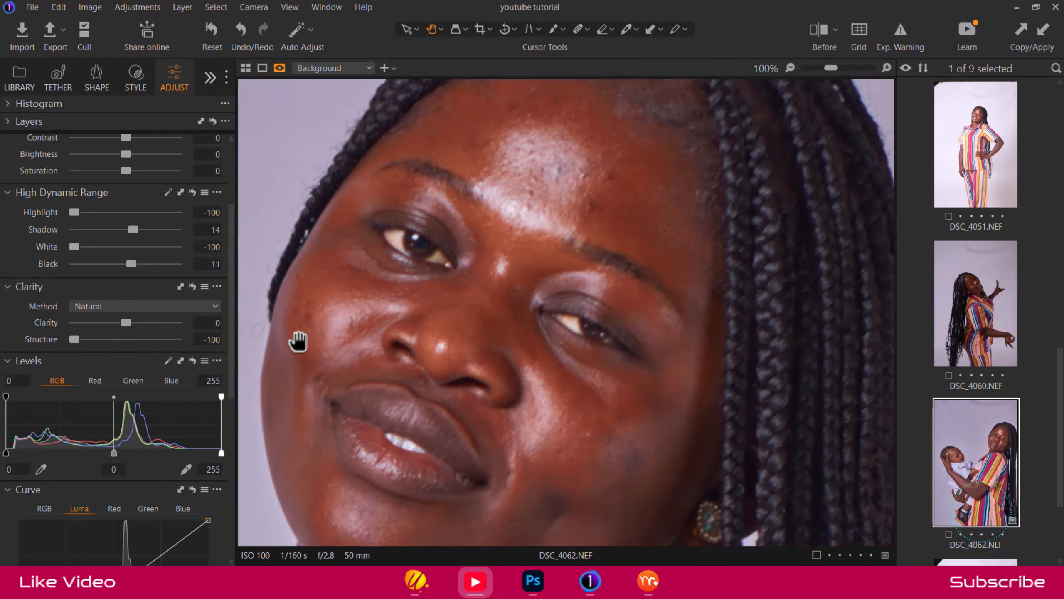
scroll(377, 311, "up", 2)
scroll(517, 351, "down", 2)
scroll(530, 264, "up", 1)
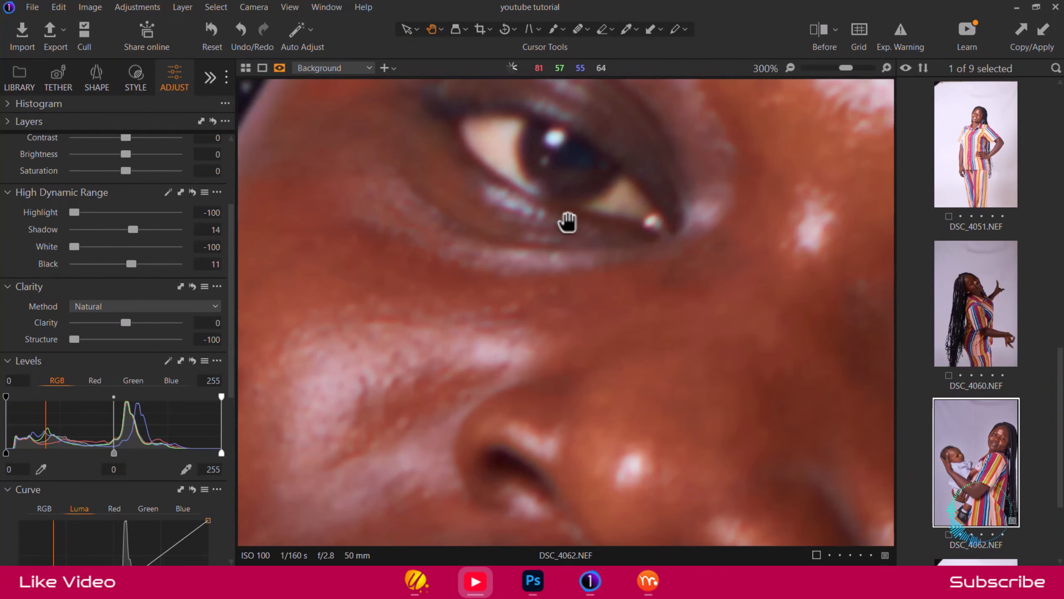
scroll(533, 264, "down", 1)
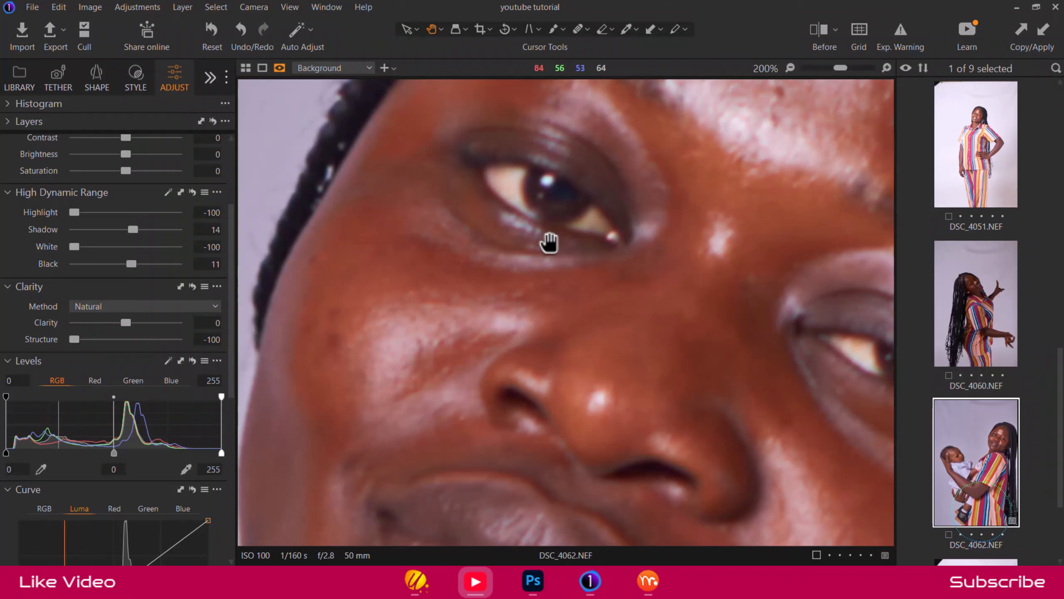
left_click_drag(74, 339, 233, 336)
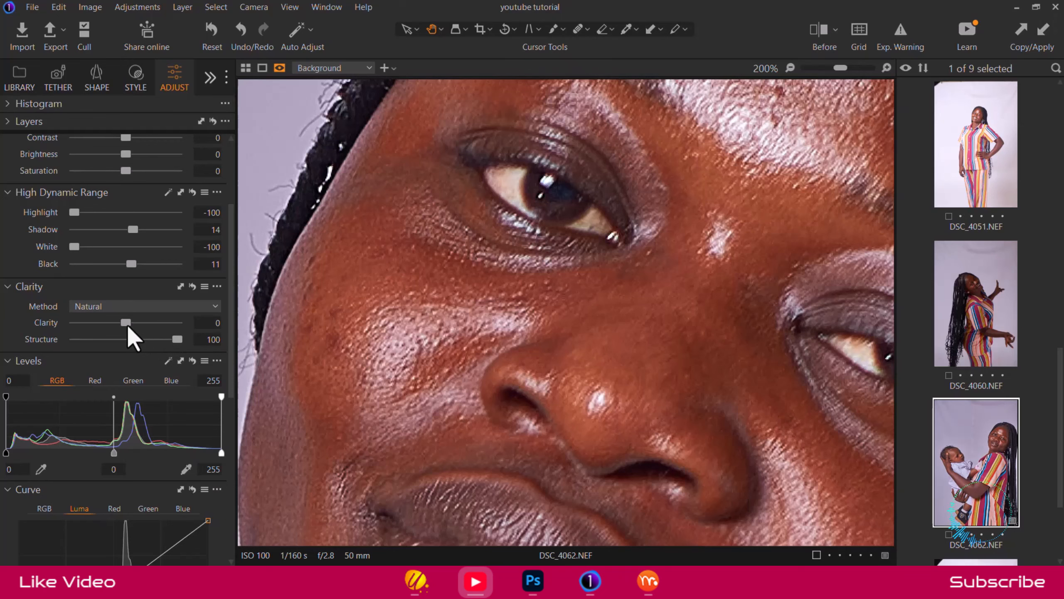
scroll(385, 298, "down", 4)
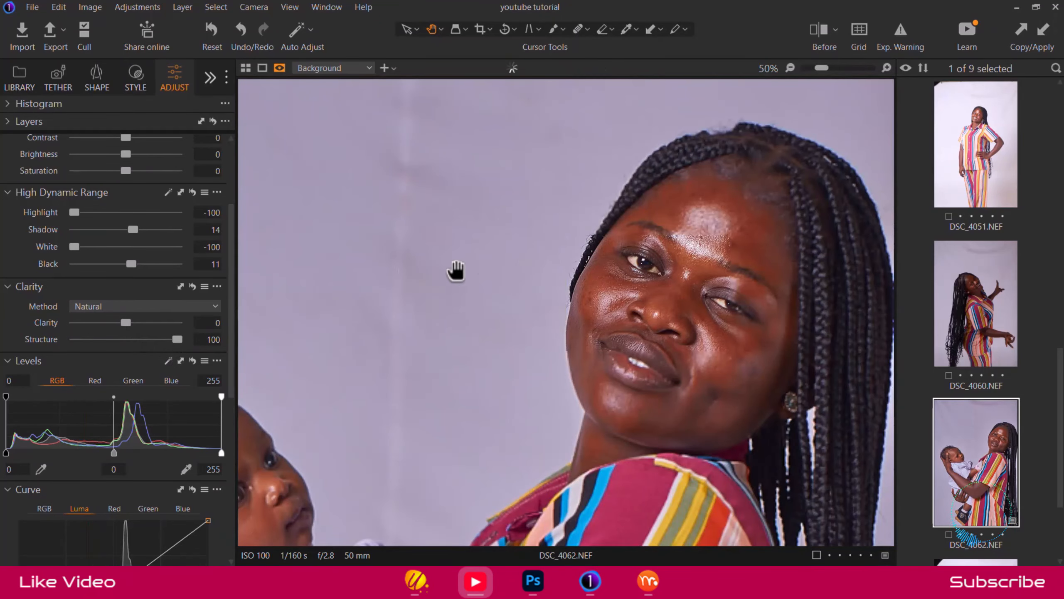
scroll(635, 259, "up", 1)
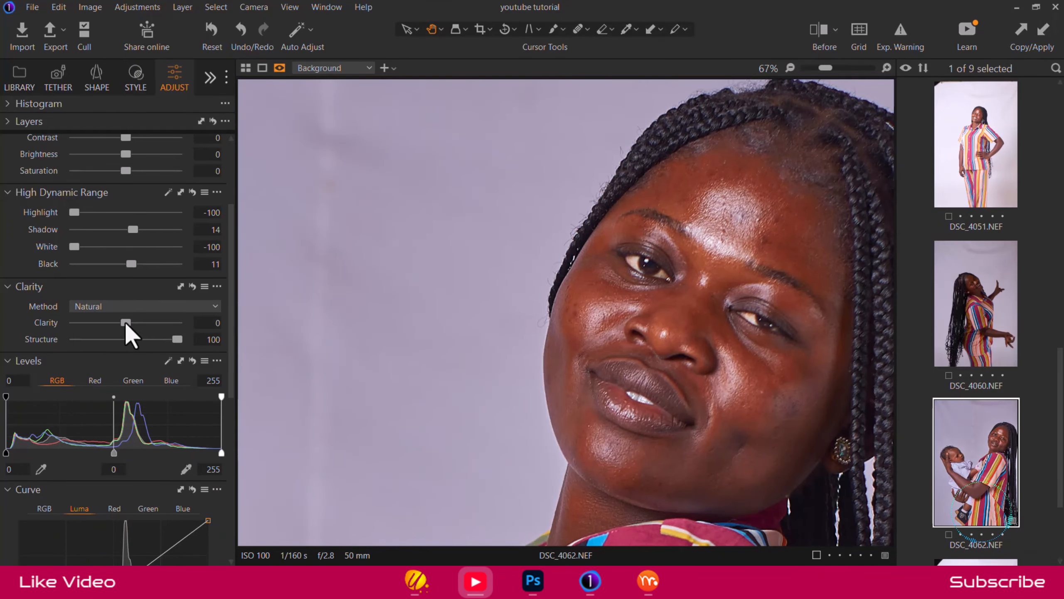
Set Clarity to -54 and Structure to 54 with the Natural method
left_click_drag(126, 322, 100, 322)
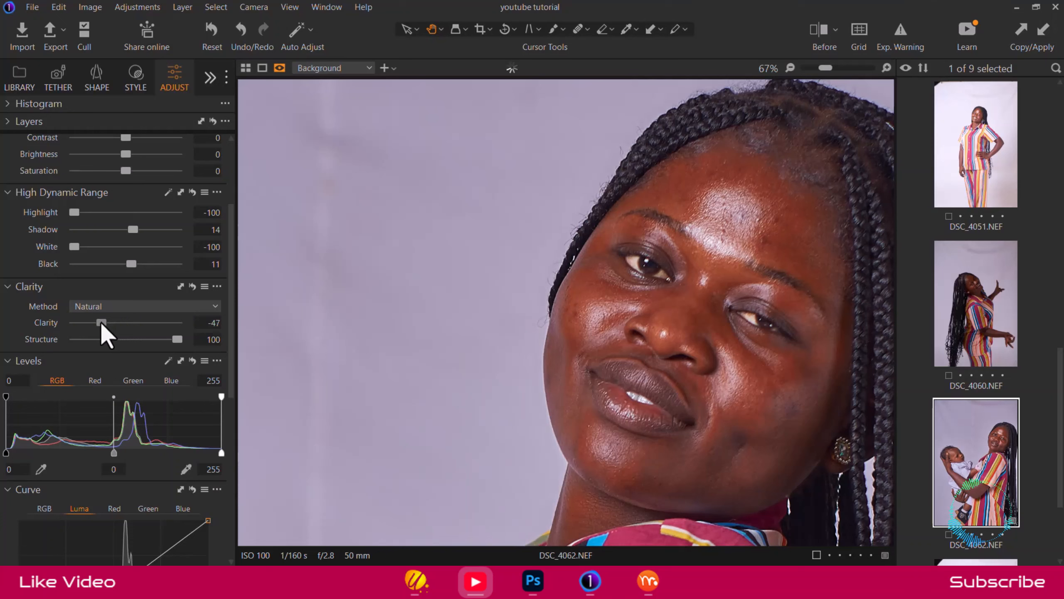
left_click(142, 339)
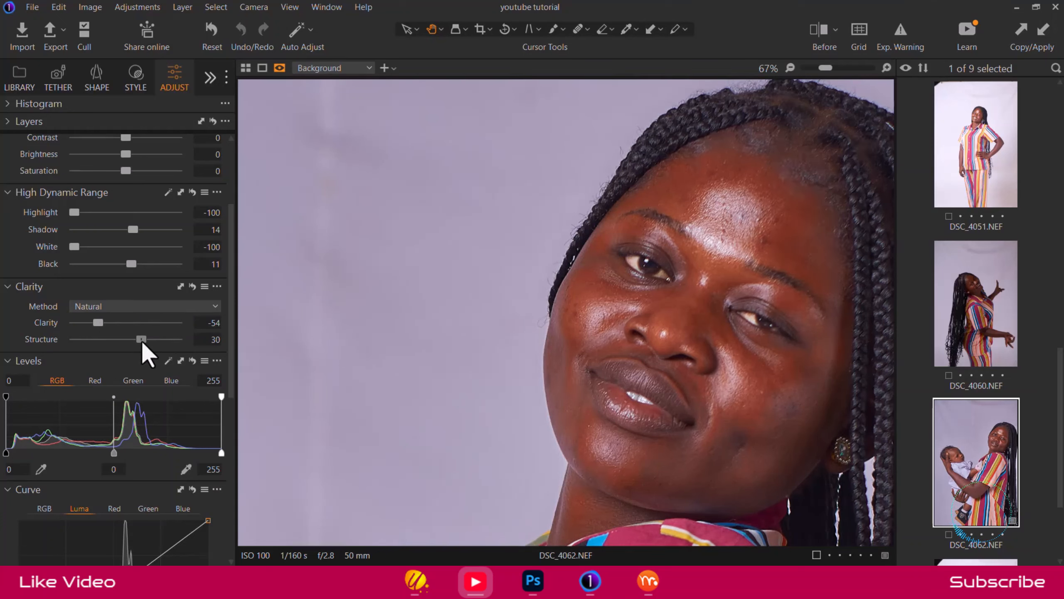
left_click_drag(143, 343, 144, 342)
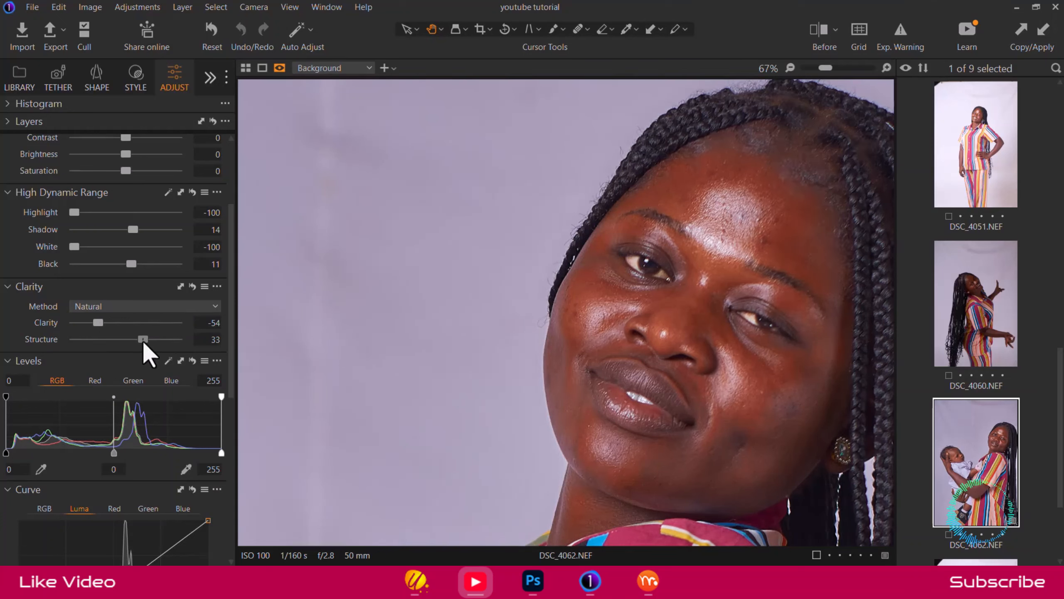
double_click(214, 339)
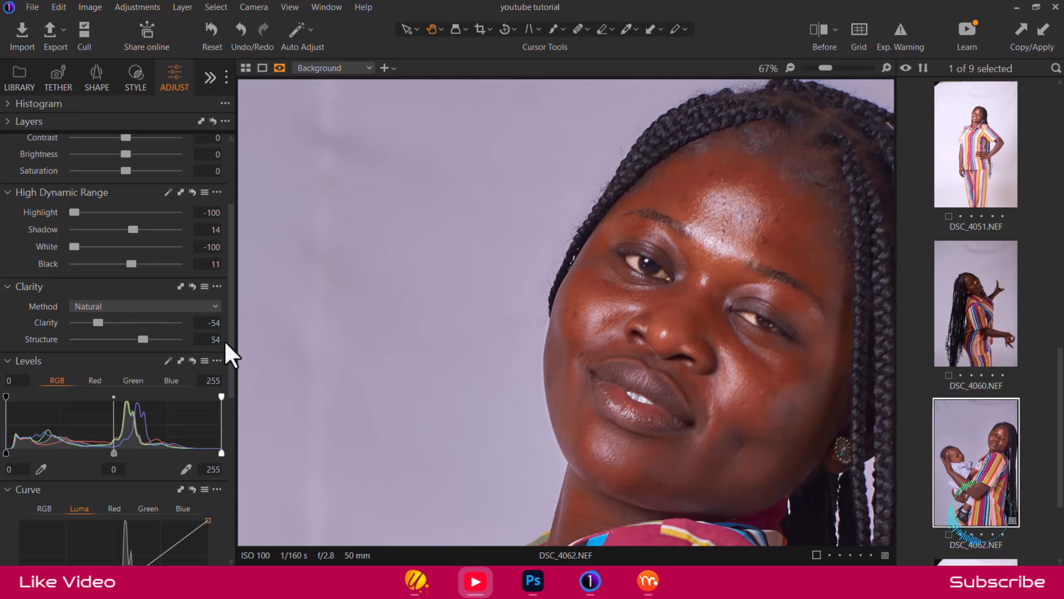
type("54")
key("Return")
Set the RGB Levels input white point to 238 and black point to 16, and view the whole photo
scroll(197, 381, "down", 3)
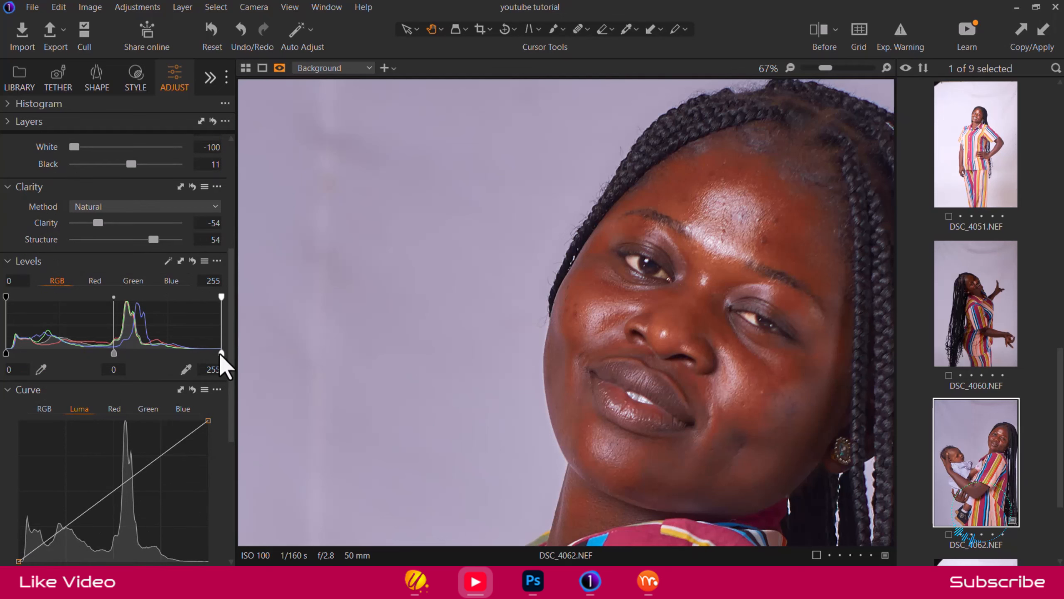
left_click_drag(220, 354, 207, 354)
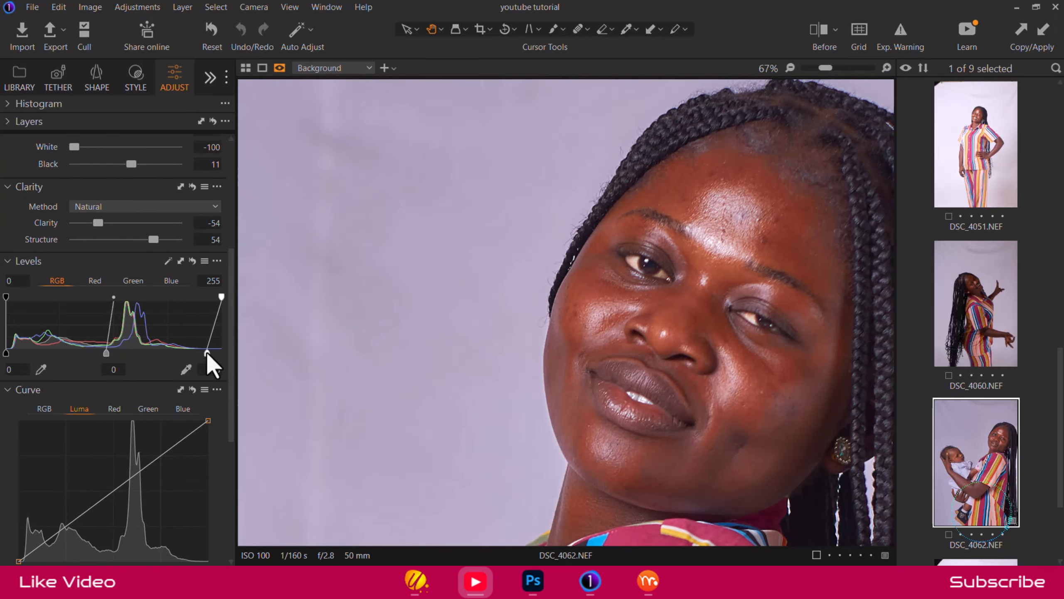
left_click_drag(6, 353, 17, 353)
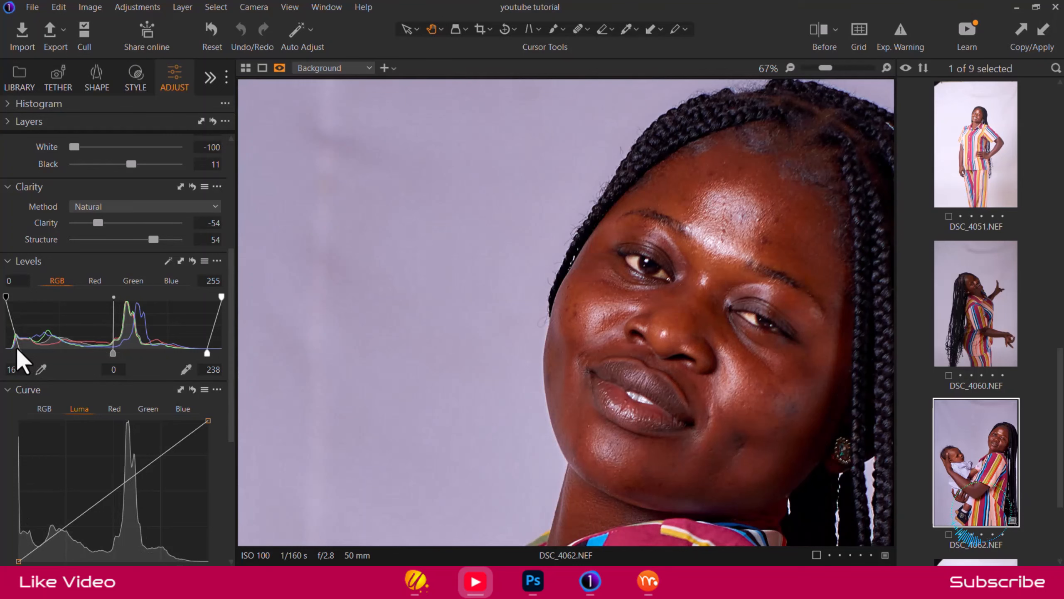
double_click(416, 288)
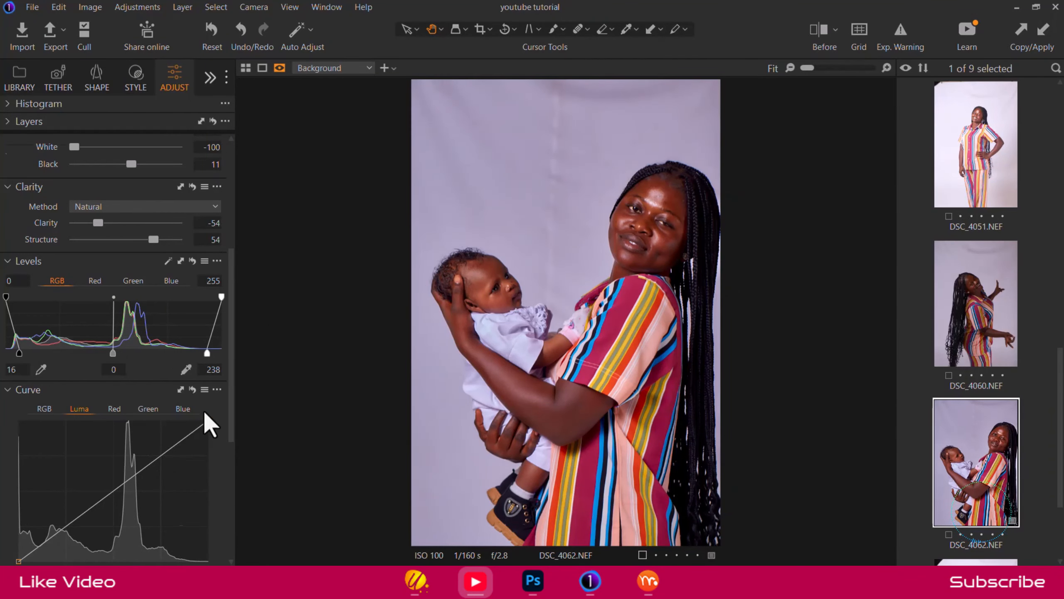
Try an S-shaped RGB curve that raises the highlights and darkens the shadows, and undo it
scroll(203, 409, "down", 2)
scroll(163, 356, "down", 1)
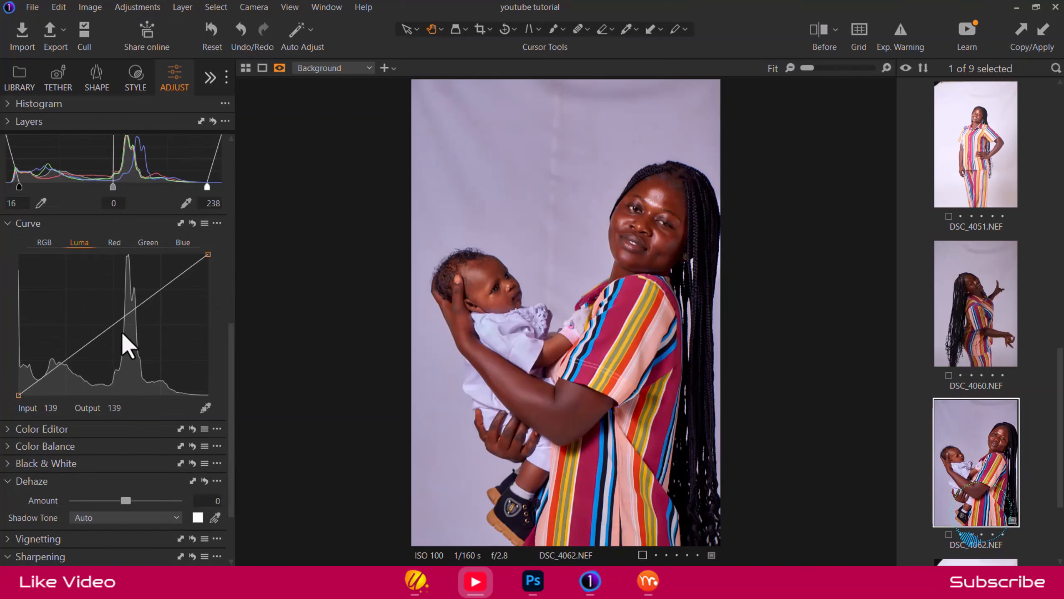
left_click(43, 240)
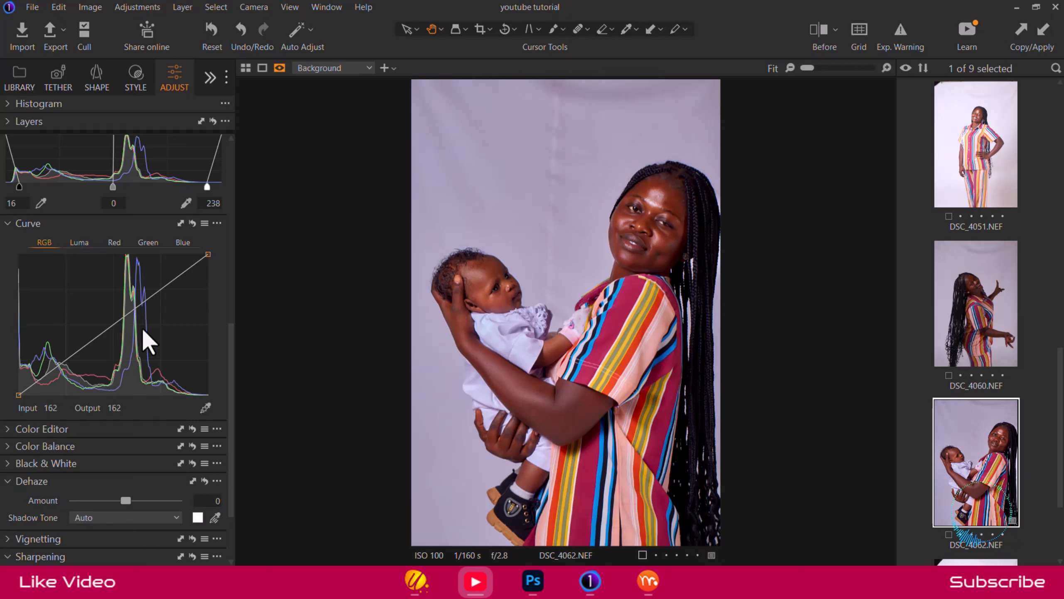
left_click_drag(158, 290, 149, 276)
left_click_drag(77, 335, 76, 352)
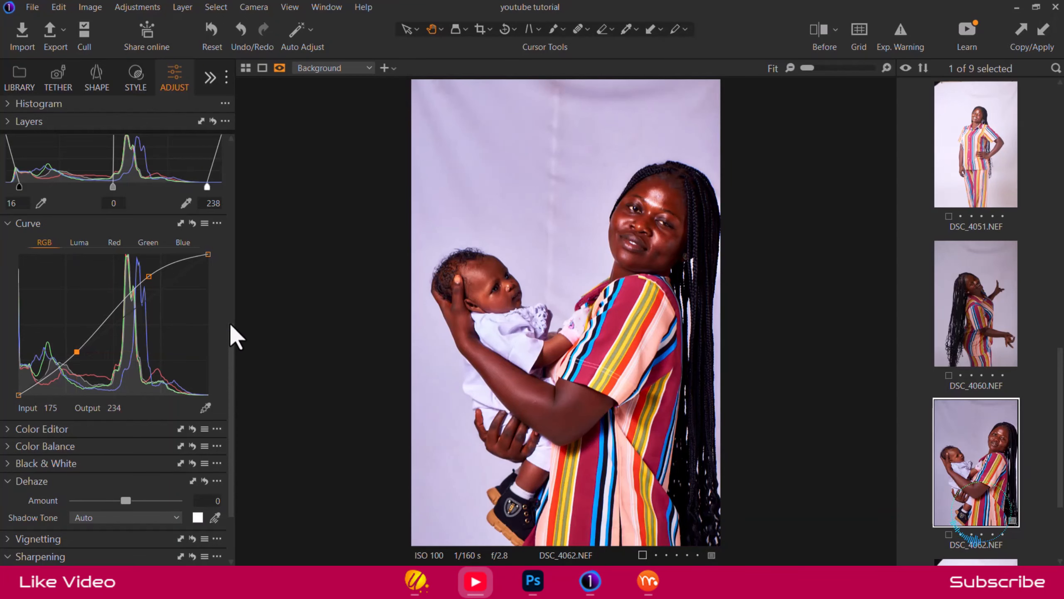
scroll(710, 197, "up", 3)
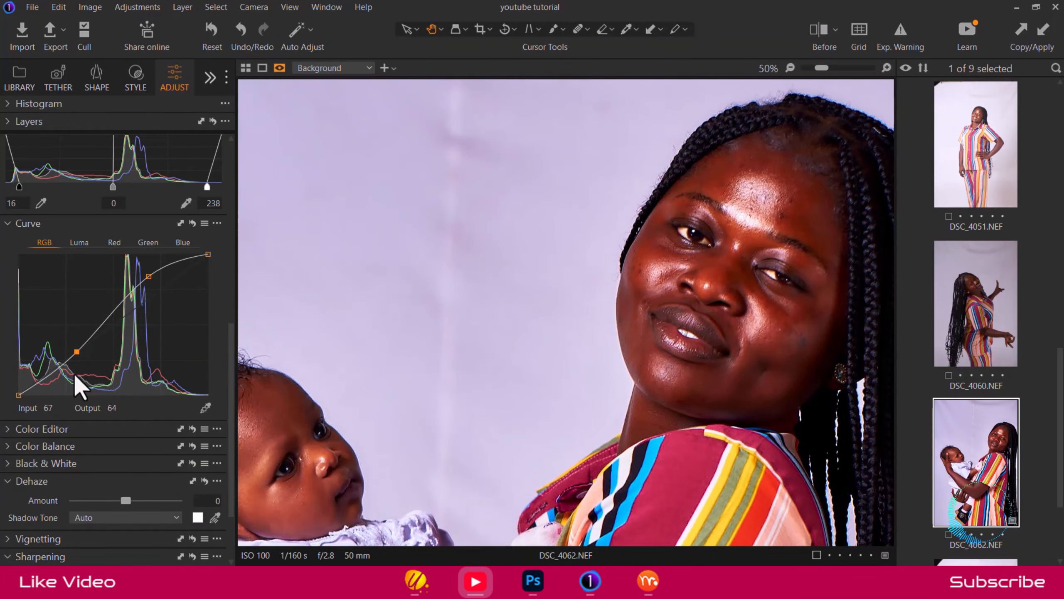
left_click_drag(76, 351, 82, 360)
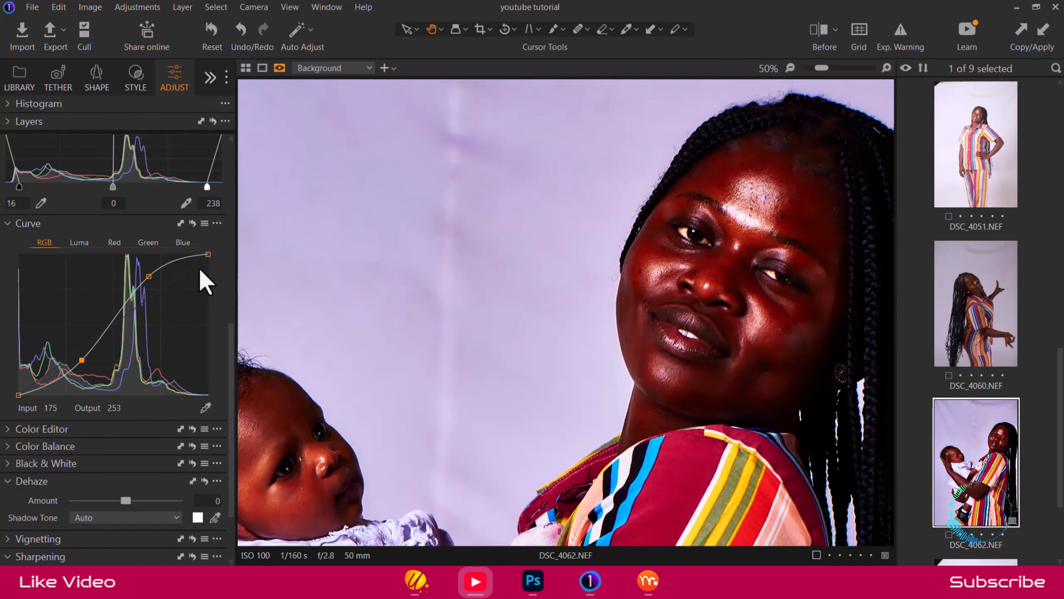
mouse_move(149, 277)
left_mouse_down()
mouse_move(143, 263)
mouse_move(149, 275)
left_mouse_up()
key("ctrl+z")
key("ctrl+z")
Try an S-shaped Luma curve on the photo, check it against the RGB curve, and remove its points
left_click(80, 242)
left_click_drag(71, 355, 71, 359)
scroll(653, 229, "down", 3)
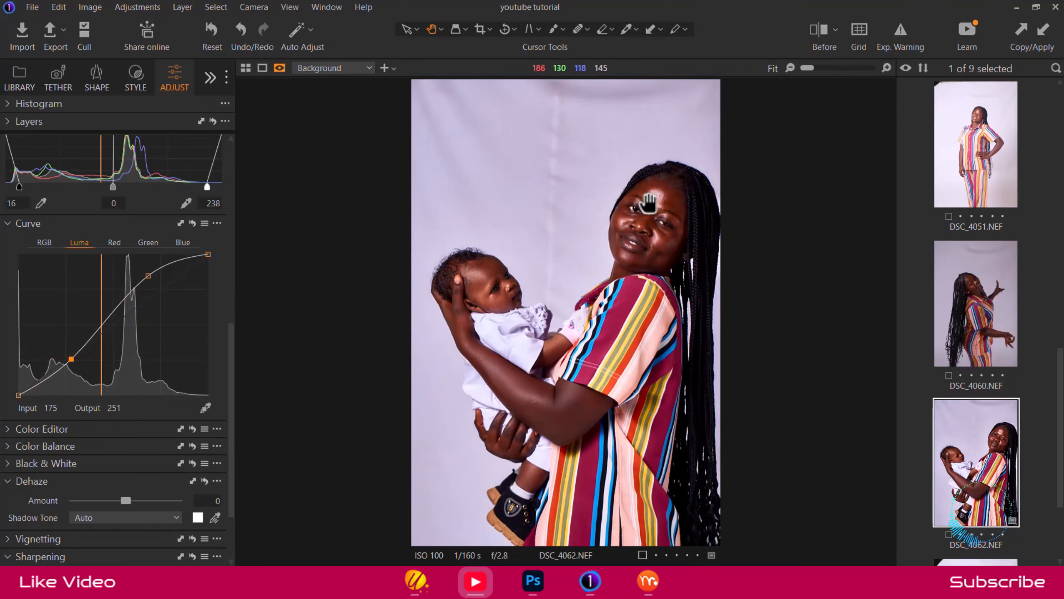
left_click(45, 242)
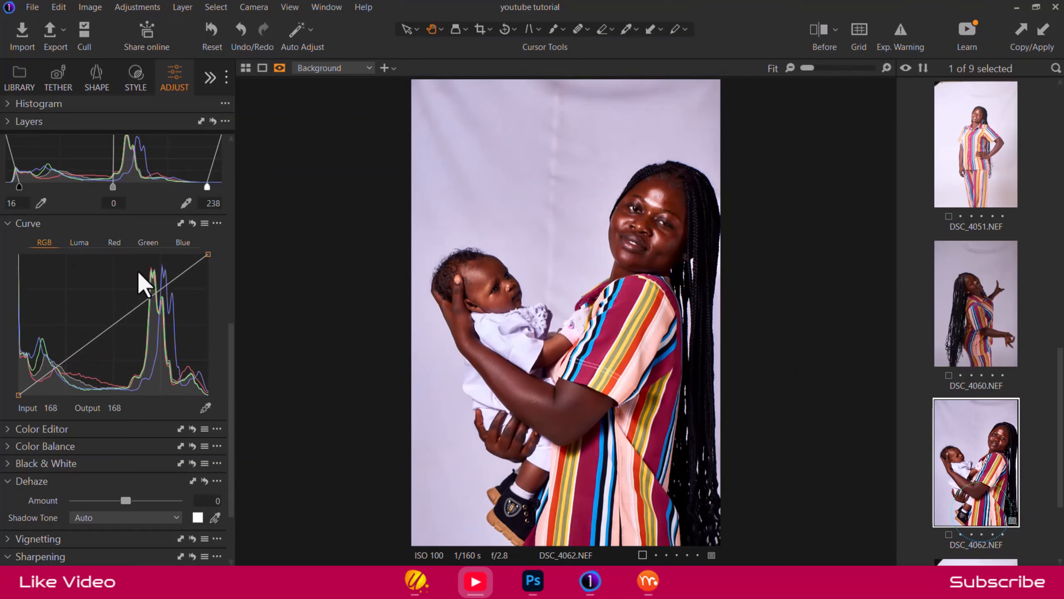
left_click(79, 243)
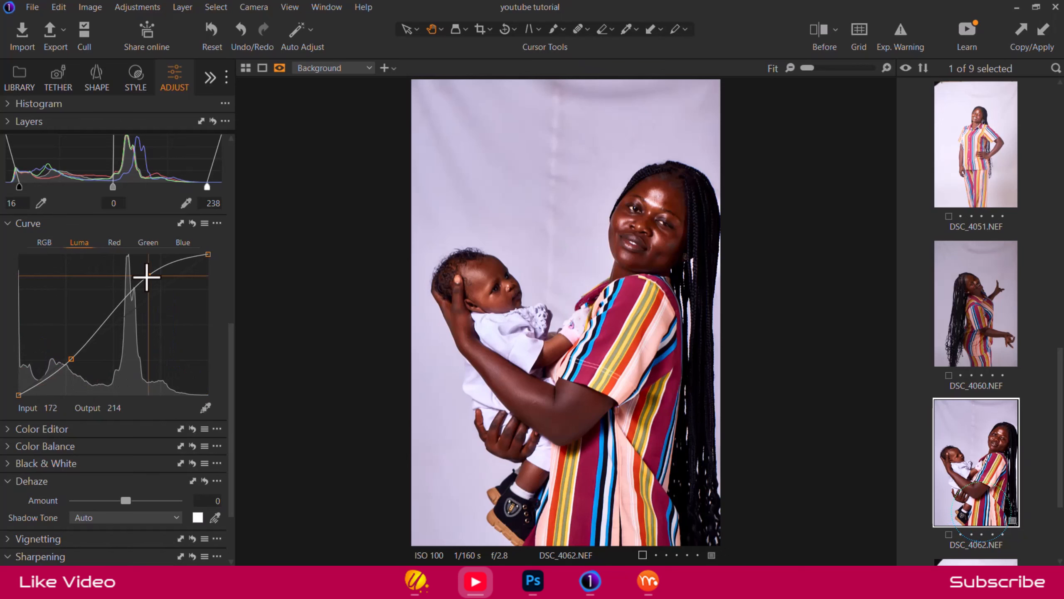
left_click_drag(147, 277, 154, 290)
left_click_drag(71, 359, 144, 266)
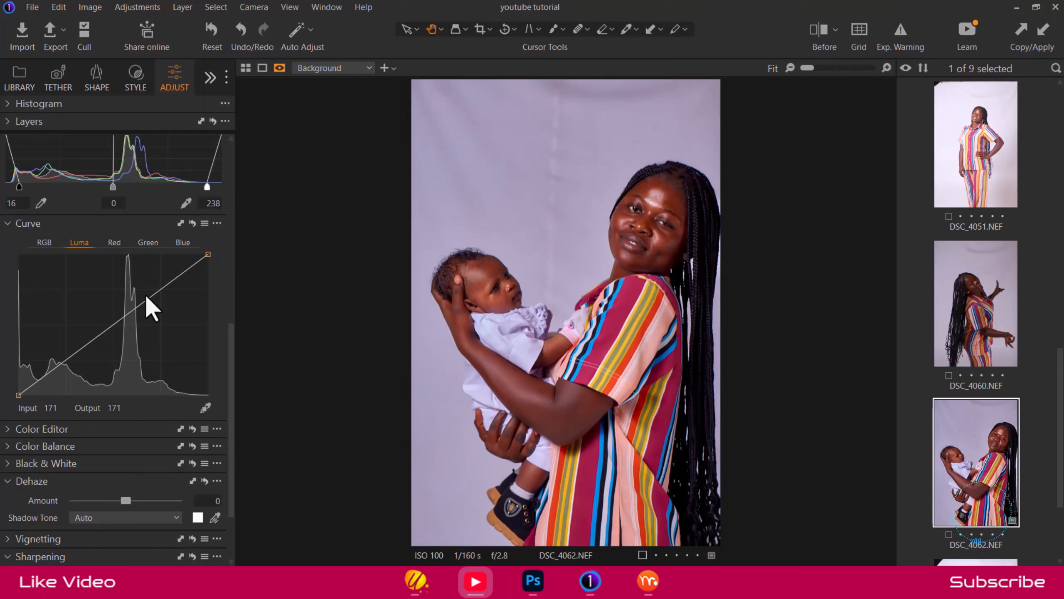
Shape the Luma curve with a raised shadow point and a lowered highlight point at Input 179, Output 169
mouse_move(154, 296)
left_mouse_down()
mouse_move(143, 273)
mouse_move(159, 300)
left_mouse_up()
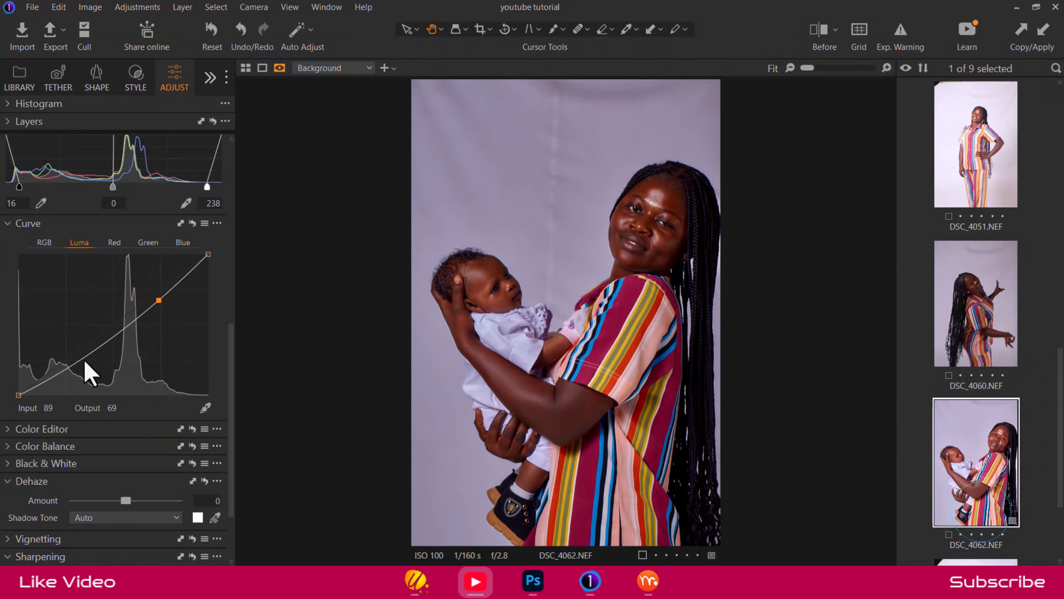
left_click_drag(84, 358, 83, 344)
left_click_drag(159, 302, 159, 301)
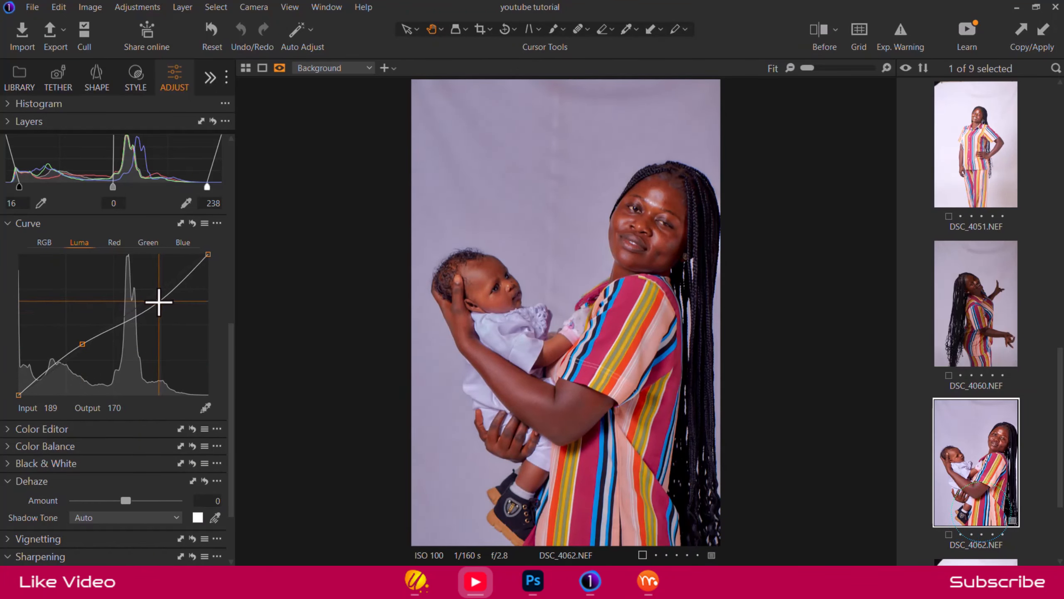
left_click_drag(83, 345, 83, 339)
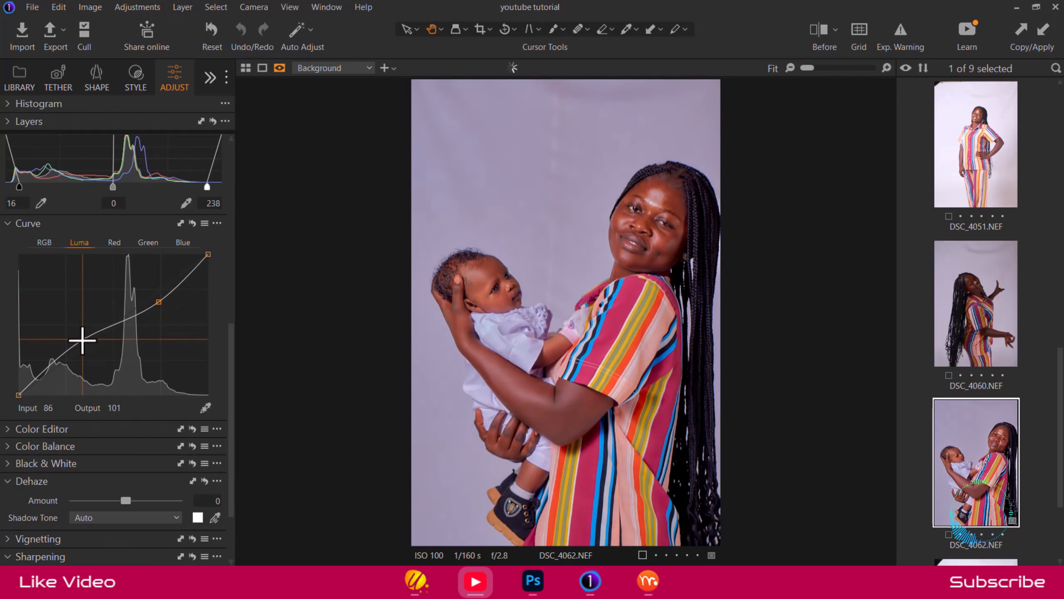
left_click_drag(159, 302, 153, 292)
mouse_move(84, 340)
left_mouse_down()
mouse_move(92, 349)
mouse_move(88, 337)
left_mouse_up()
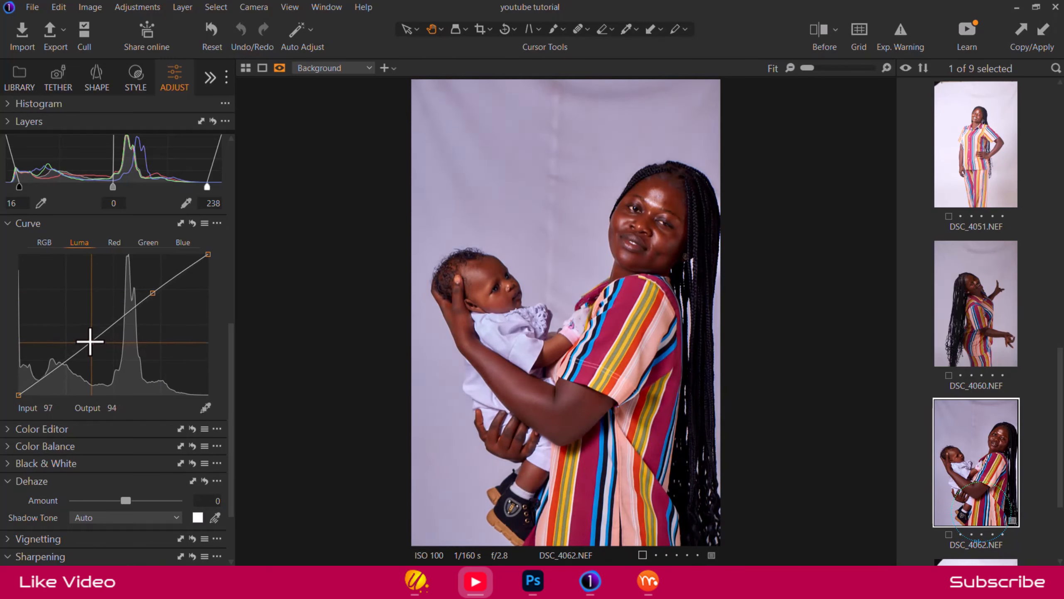
left_click_drag(153, 293, 151, 302)
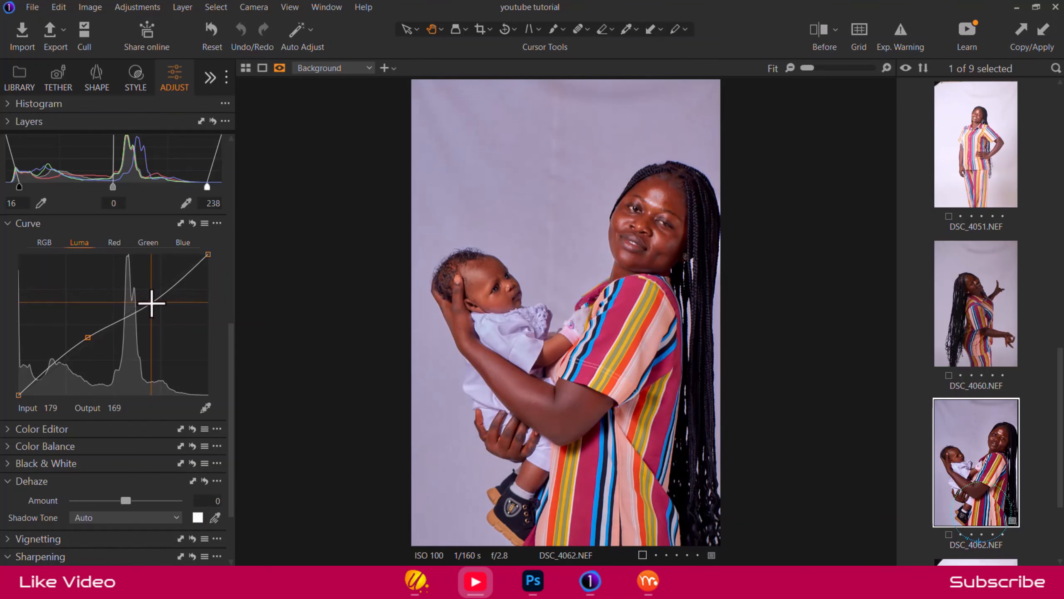
In the basic Color Editor, try the red range's Hue at -30 and set it to 30
scroll(107, 338, "down", 2)
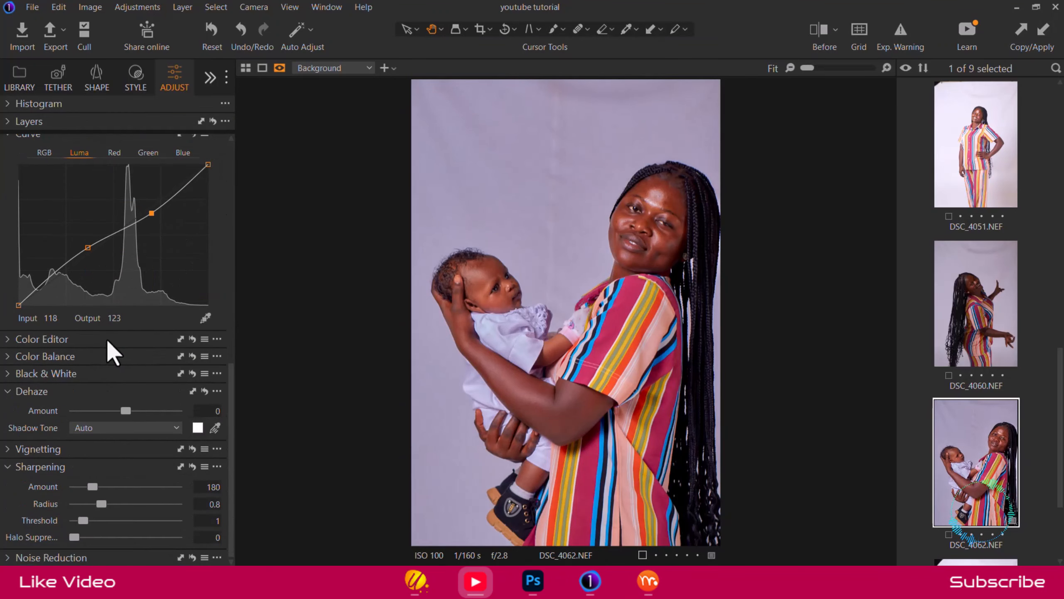
left_click(9, 341)
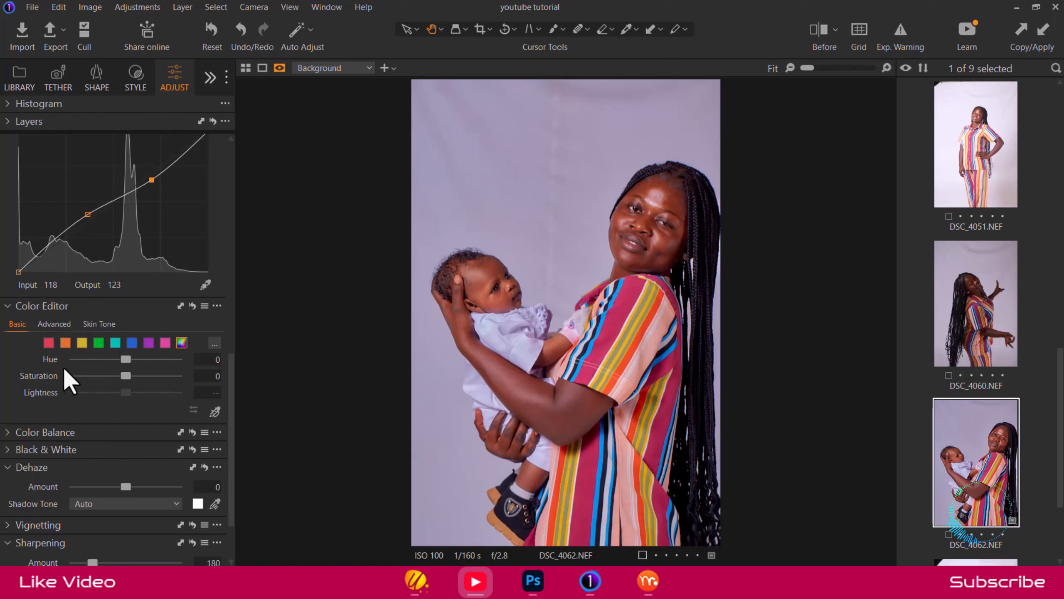
left_click(49, 343)
left_click(65, 343)
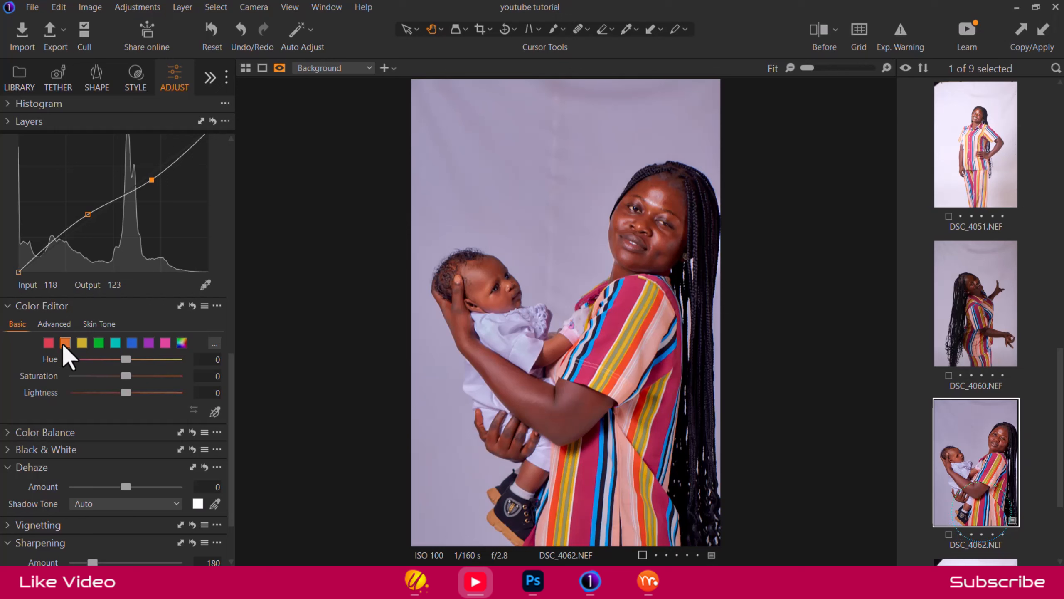
left_click(50, 344)
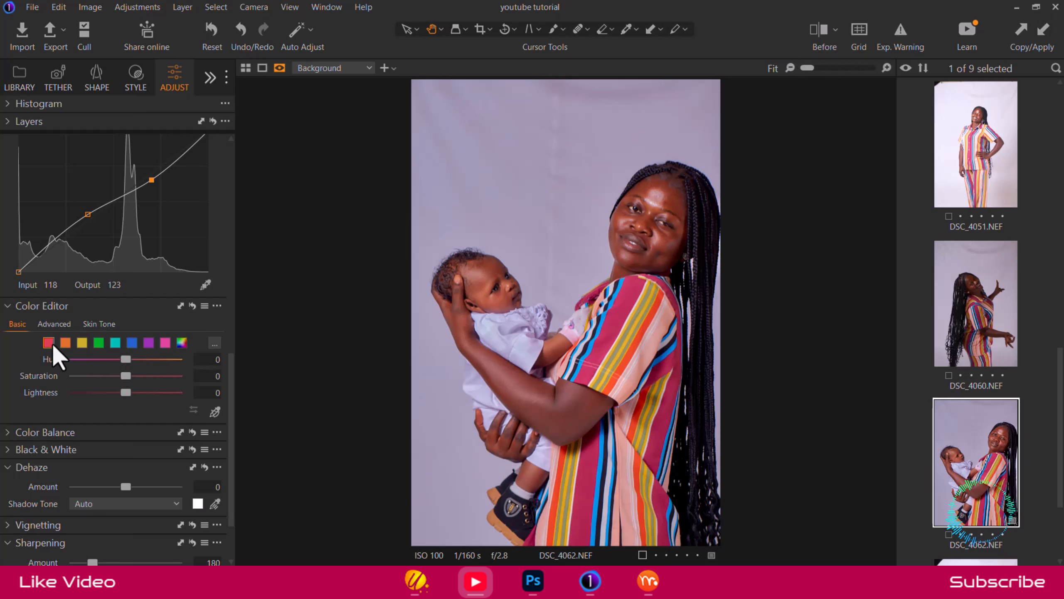
left_click_drag(116, 359, 63, 359)
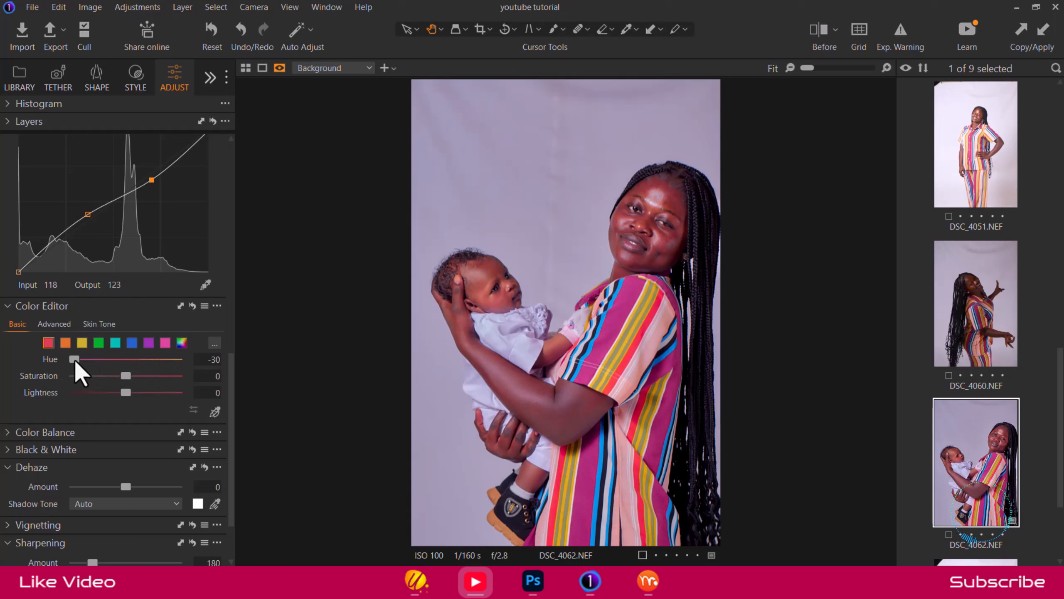
left_click_drag(76, 359, 183, 359)
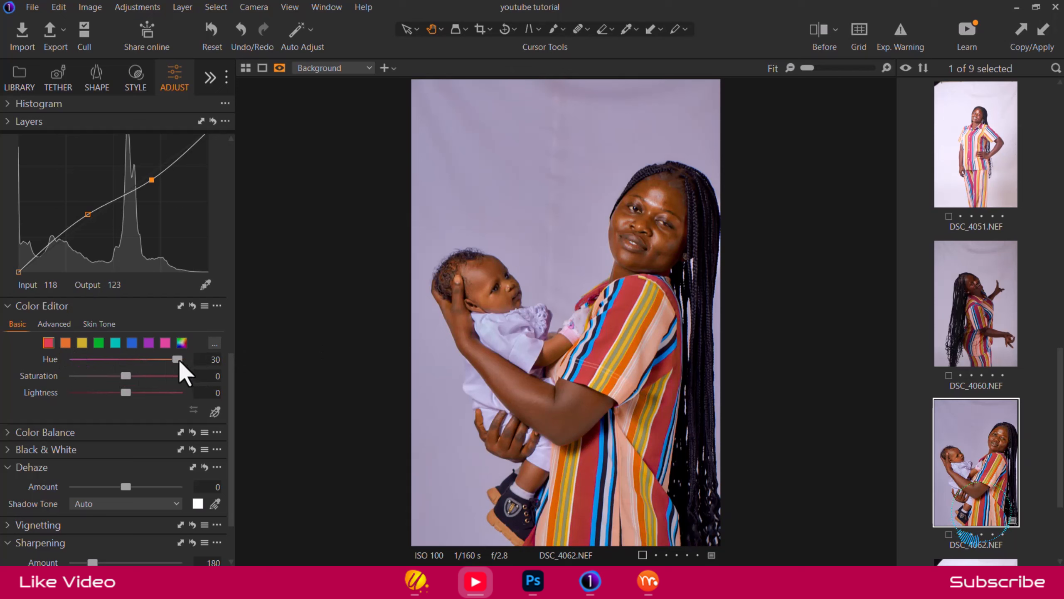
Reset the red range's Hue to 0, try Saturation 80 and Lightness -50, and settle on Saturation 5.2 and Lightness -4.3
left_click_drag(178, 360, 126, 359)
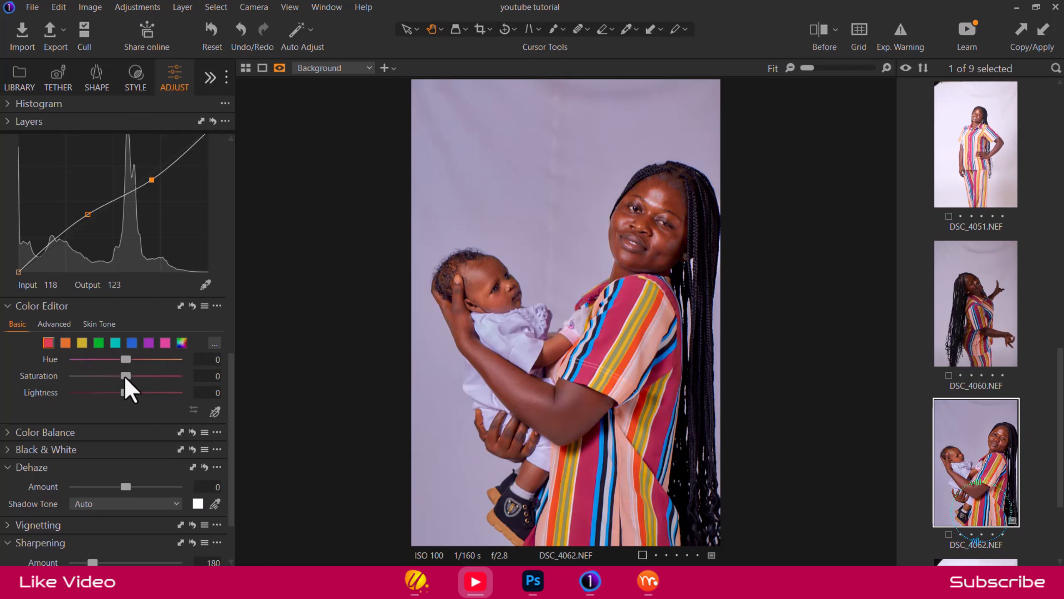
left_click_drag(125, 375, 192, 377)
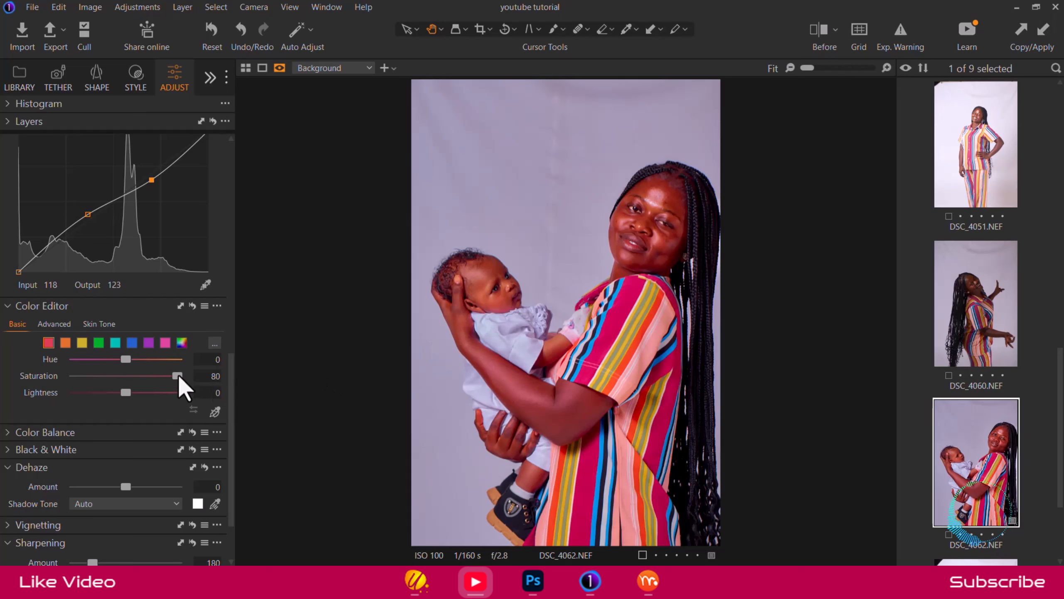
left_click_drag(177, 376, 36, 395)
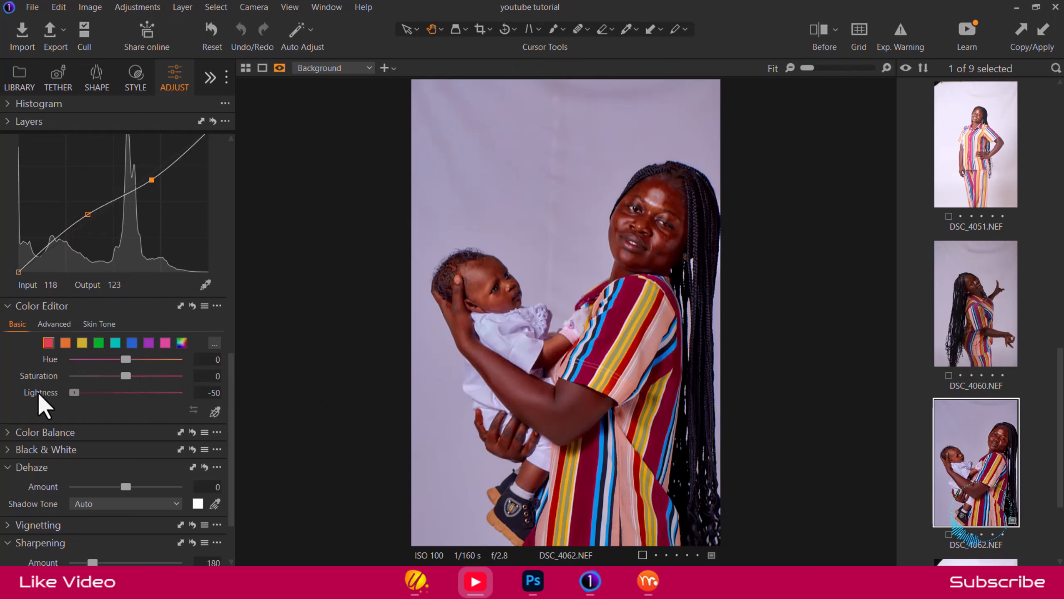
left_click_drag(72, 393, 128, 378)
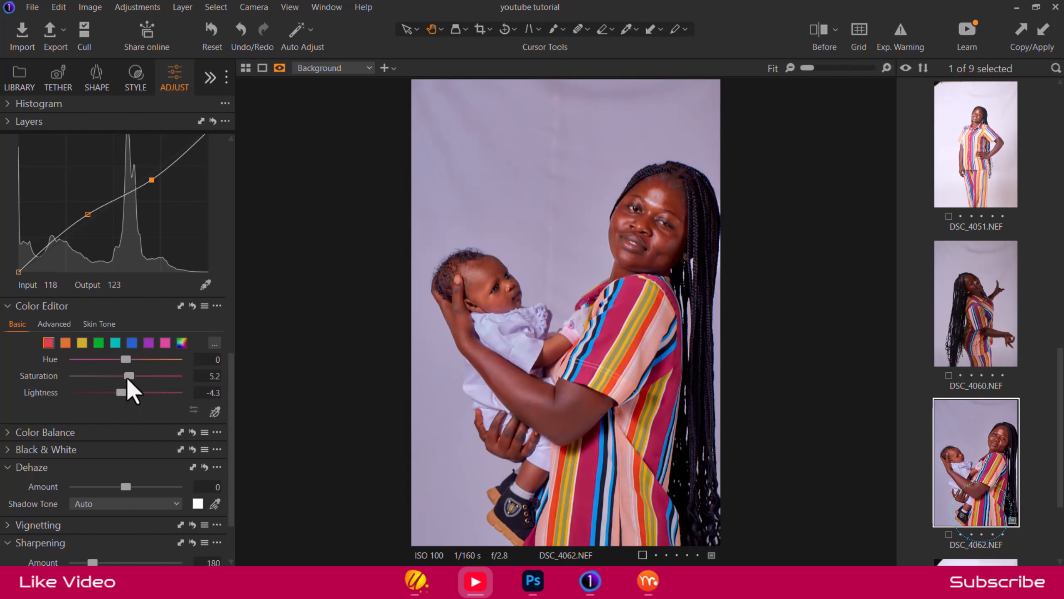
Set the orange range to Saturation -28.4 and Lightness -4.3, trying Hue at 30 and -30 and resetting it to 0
left_click(66, 343)
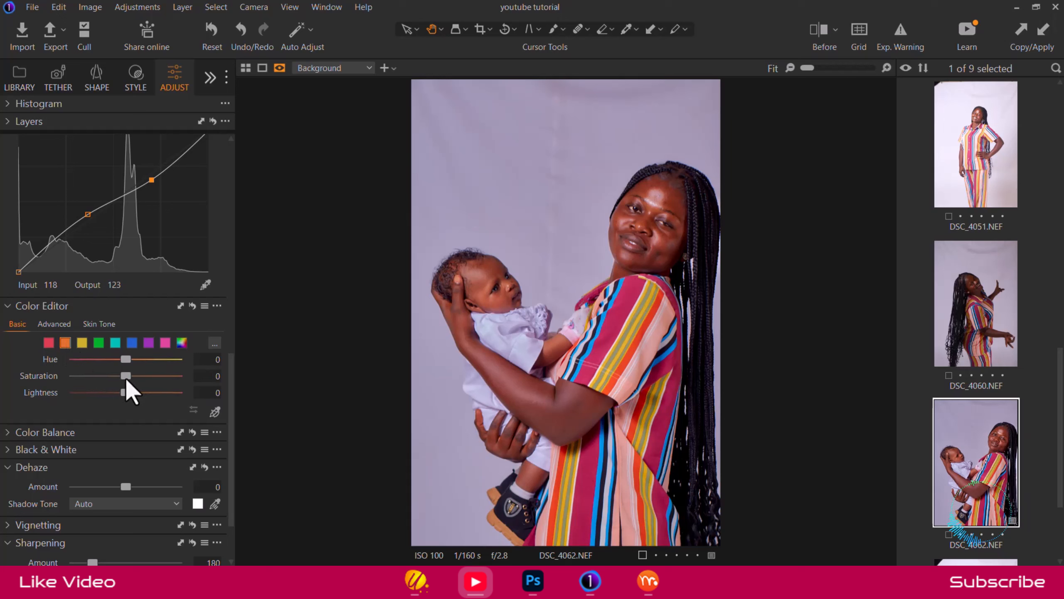
mouse_move(125, 376)
left_mouse_down()
mouse_move(33, 380)
mouse_move(110, 376)
mouse_move(116, 392)
left_mouse_up()
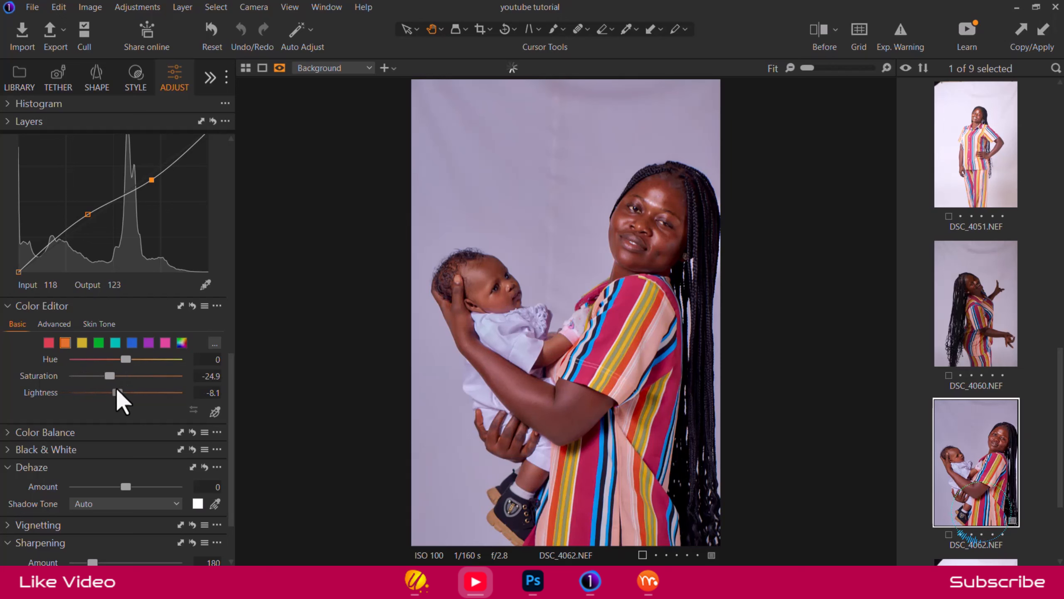
mouse_move(116, 390)
left_mouse_down()
mouse_move(148, 387)
mouse_move(118, 389)
mouse_move(113, 374)
mouse_move(119, 391)
left_mouse_up()
left_click_drag(121, 362, 199, 364)
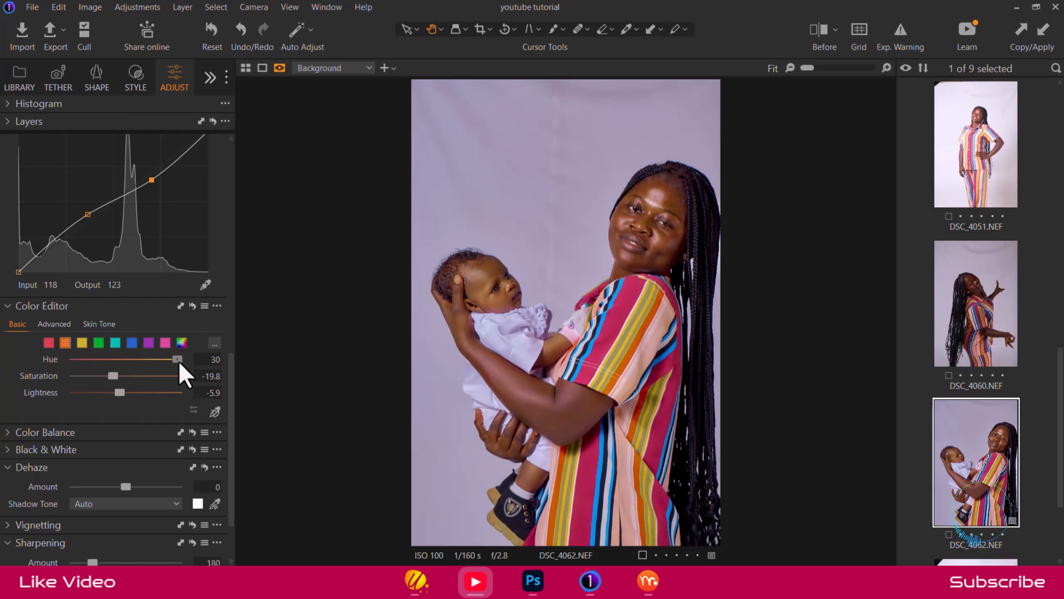
left_click_drag(180, 363, 19, 356)
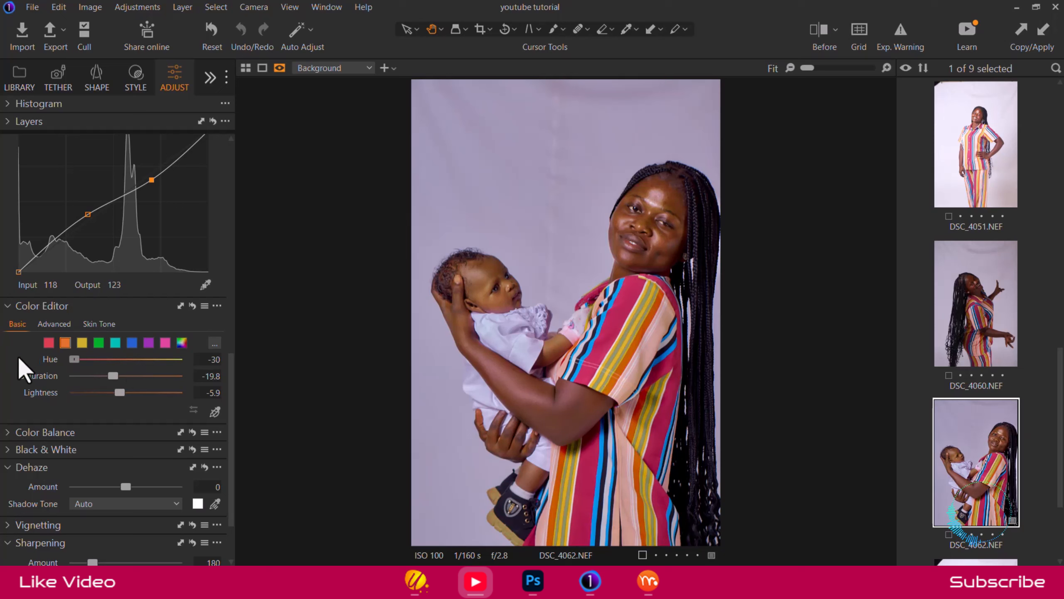
double_click(73, 359)
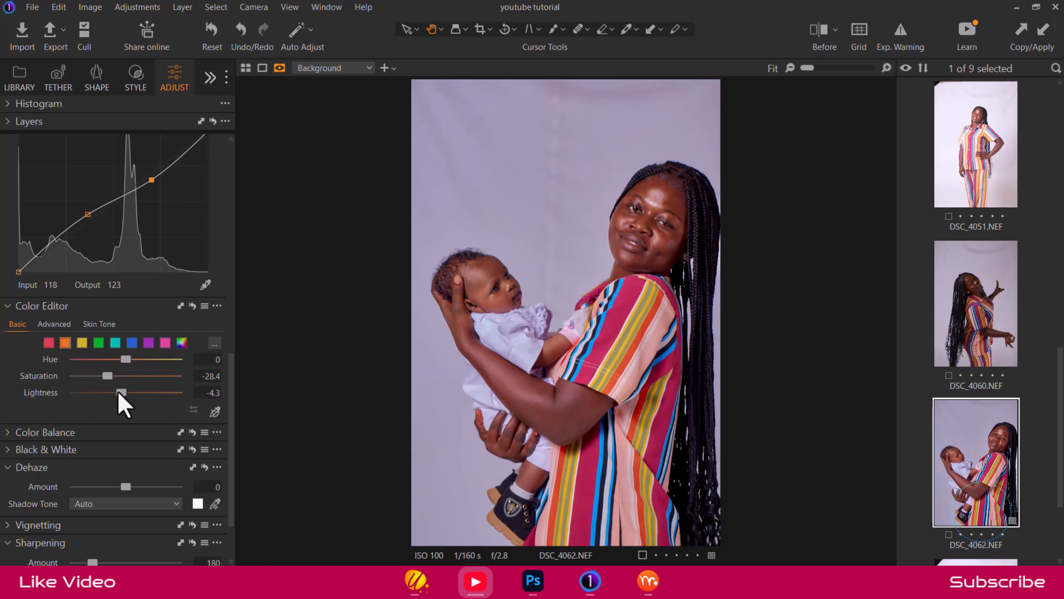
Look through the Color Balance wheels for Master, 3-Way, Shadow, Midtone and Highlight, and the Black & White colour sensitivity options
left_click(8, 432)
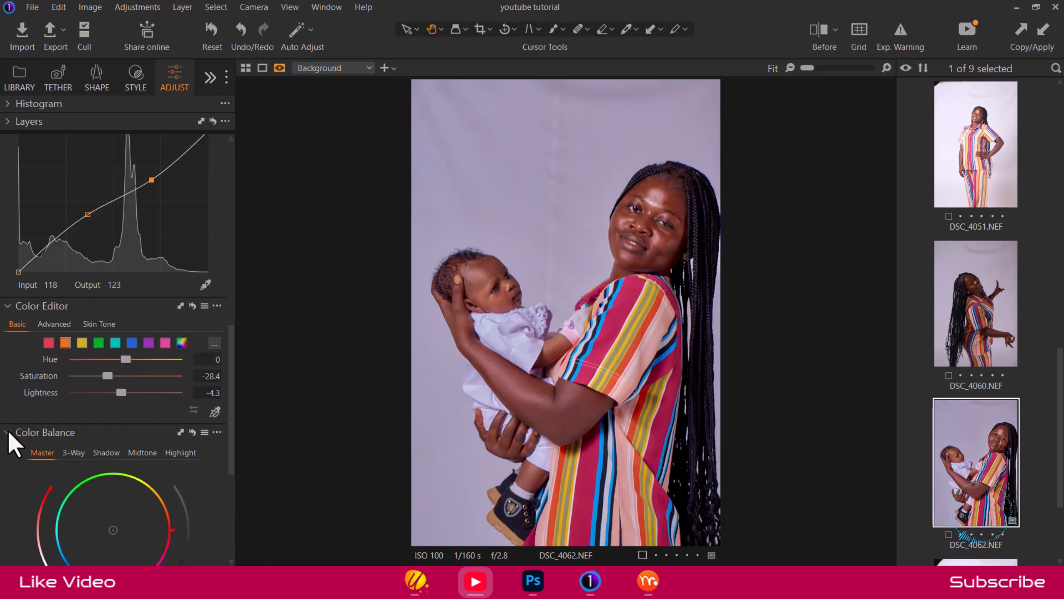
scroll(76, 468, "down", 3)
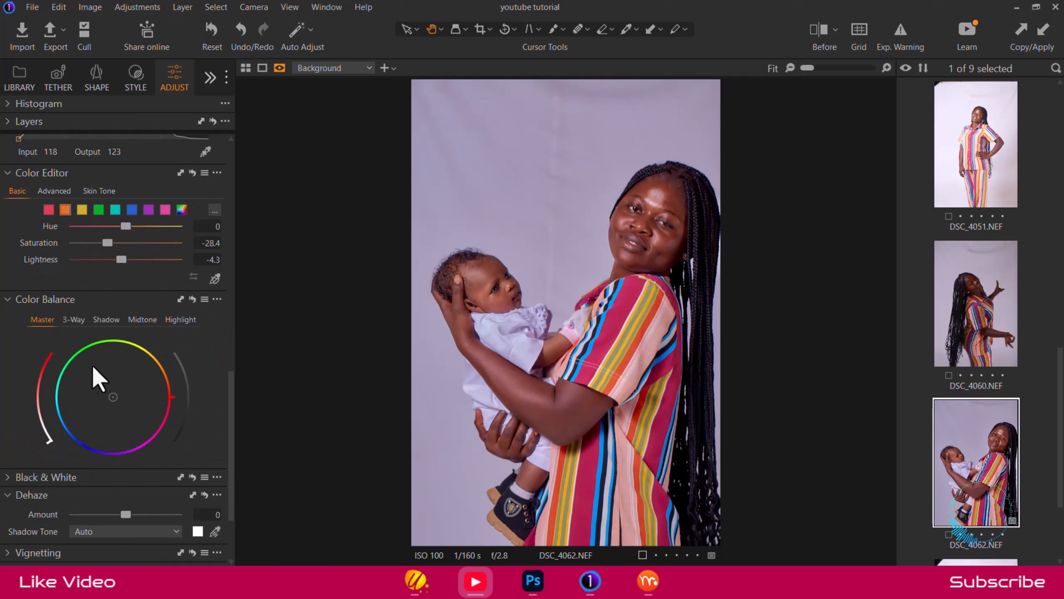
left_click(83, 323)
left_click(110, 322)
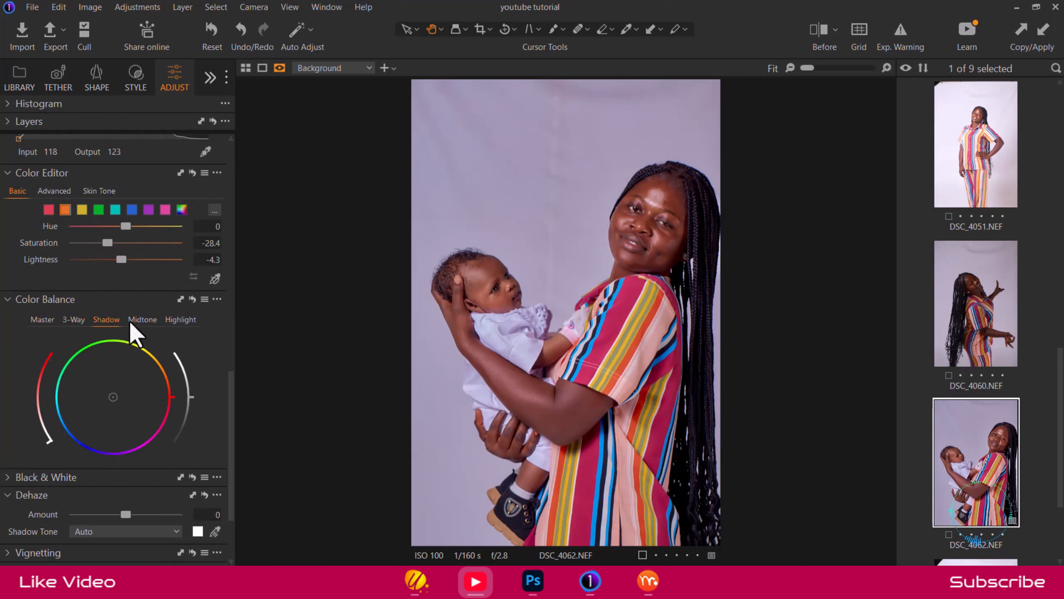
left_click(141, 324)
left_click(178, 320)
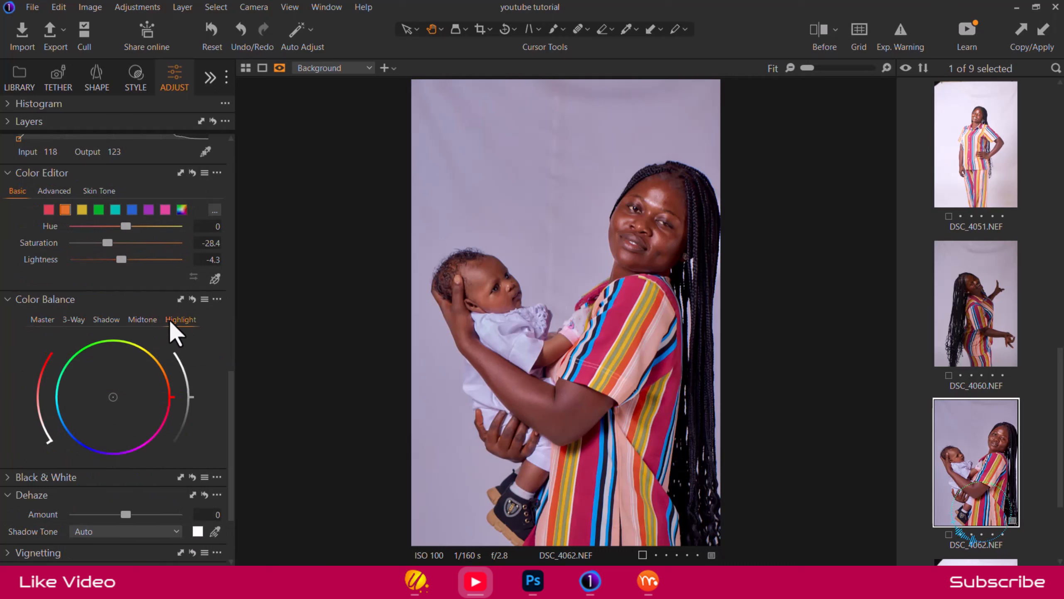
left_click(70, 322)
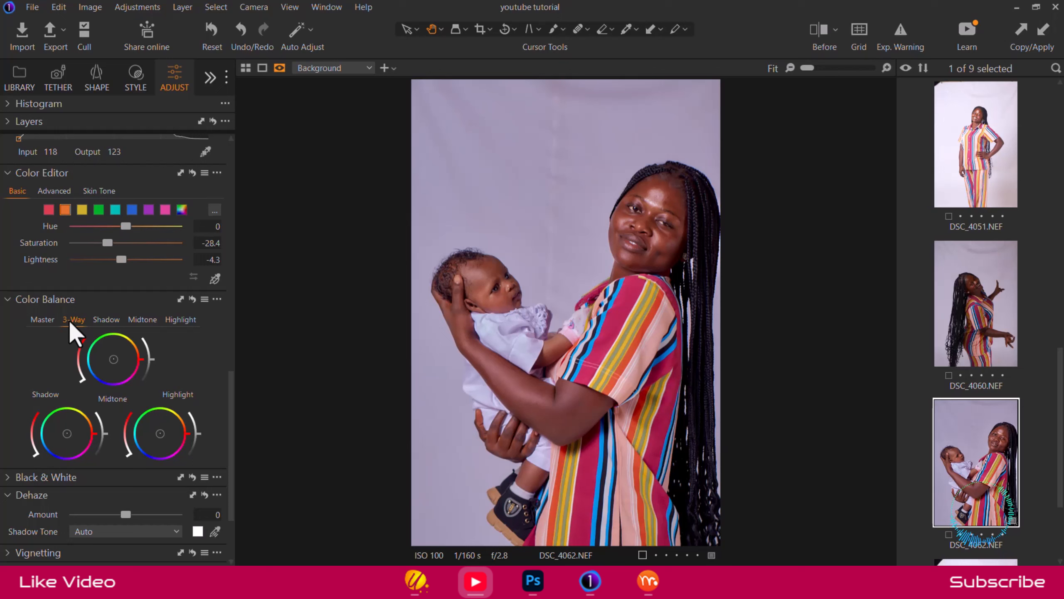
left_click(42, 321)
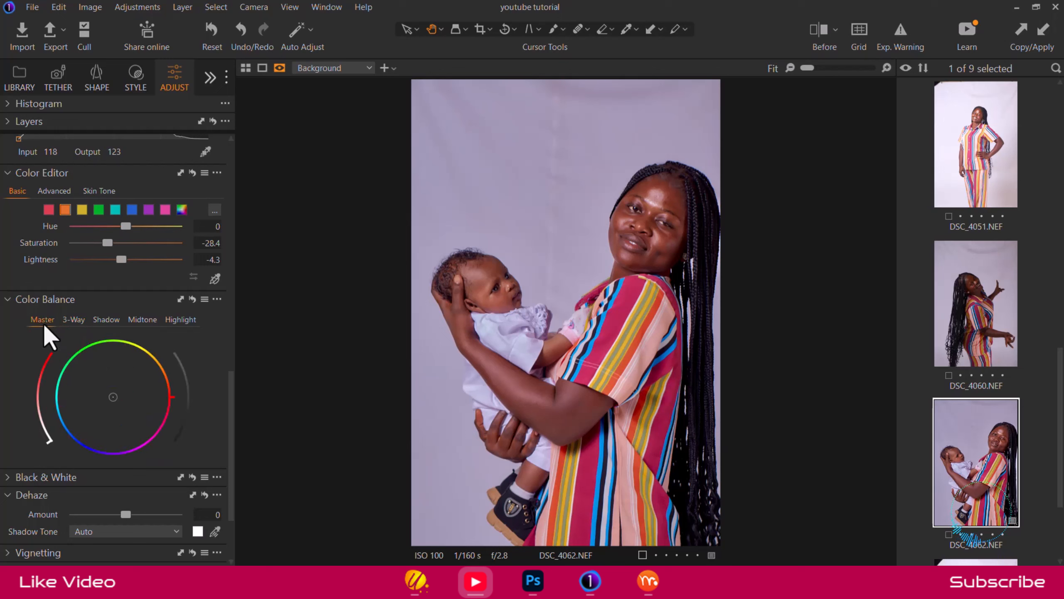
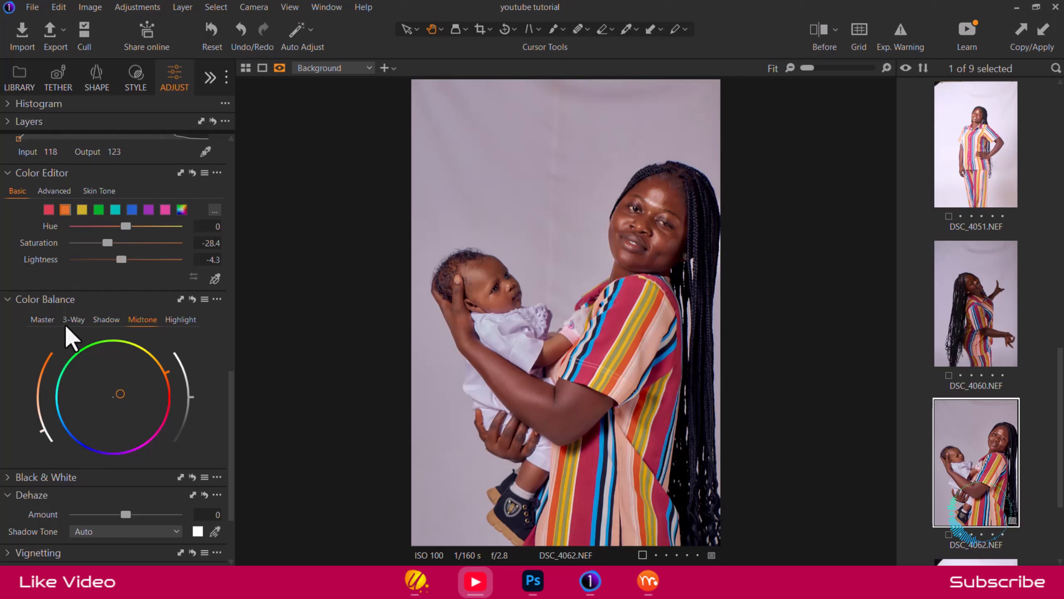
left_click(9, 300)
left_click(6, 372)
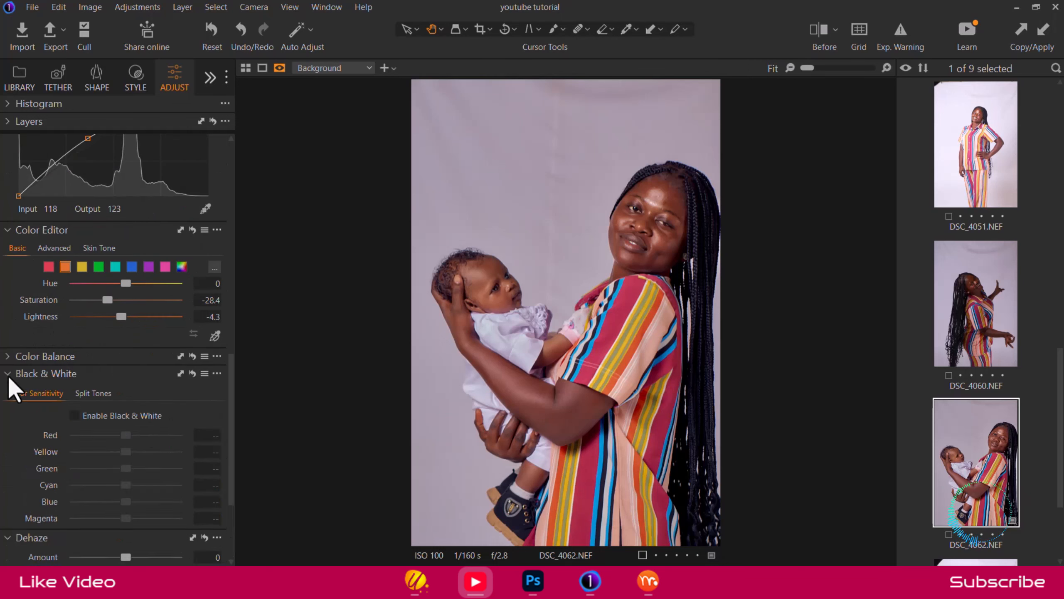
left_click(8, 375)
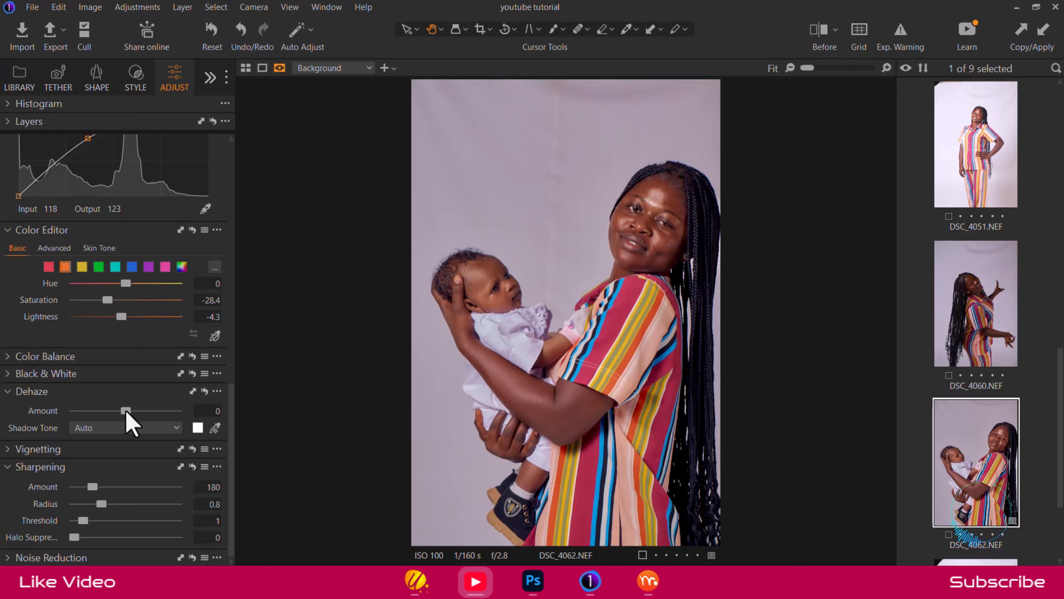
Try the Dehaze Amount at 58 and -31, and set it to 3 with Shadow Tone on Auto
left_click_drag(125, 410, 156, 408)
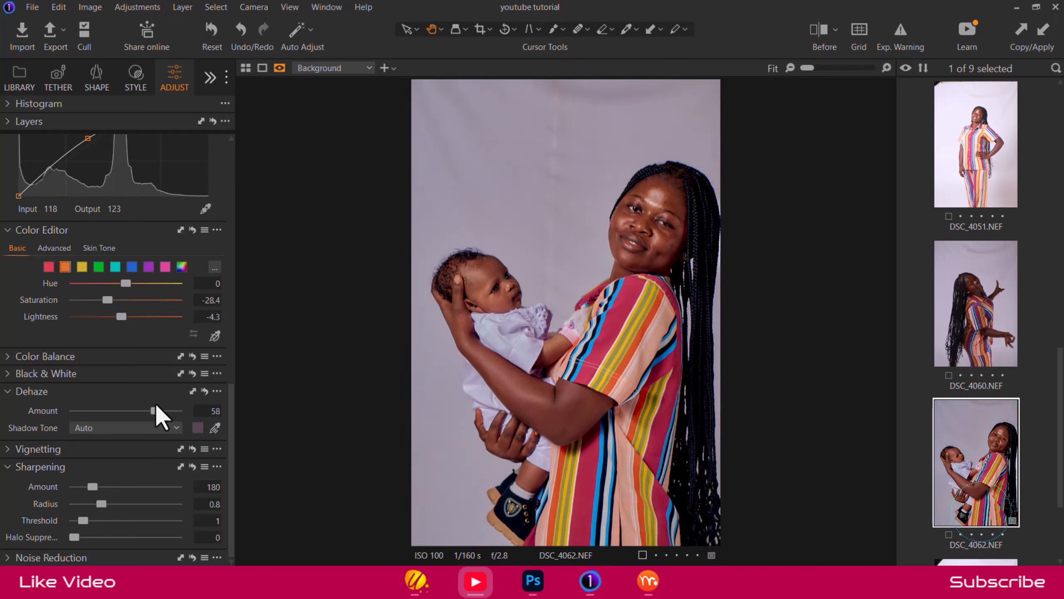
left_click_drag(155, 407, 109, 406)
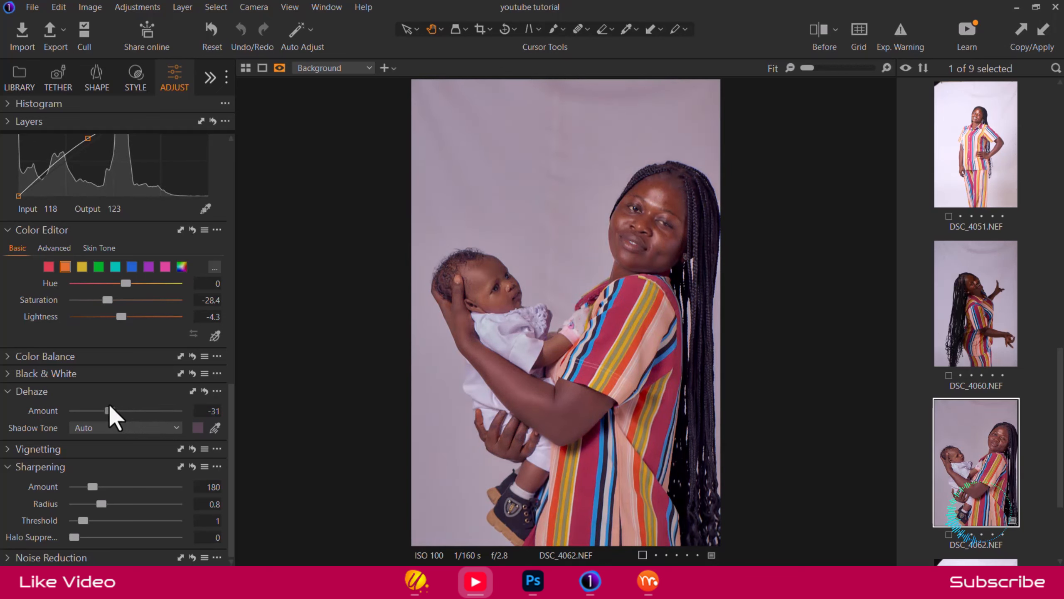
left_click_drag(108, 406, 127, 409)
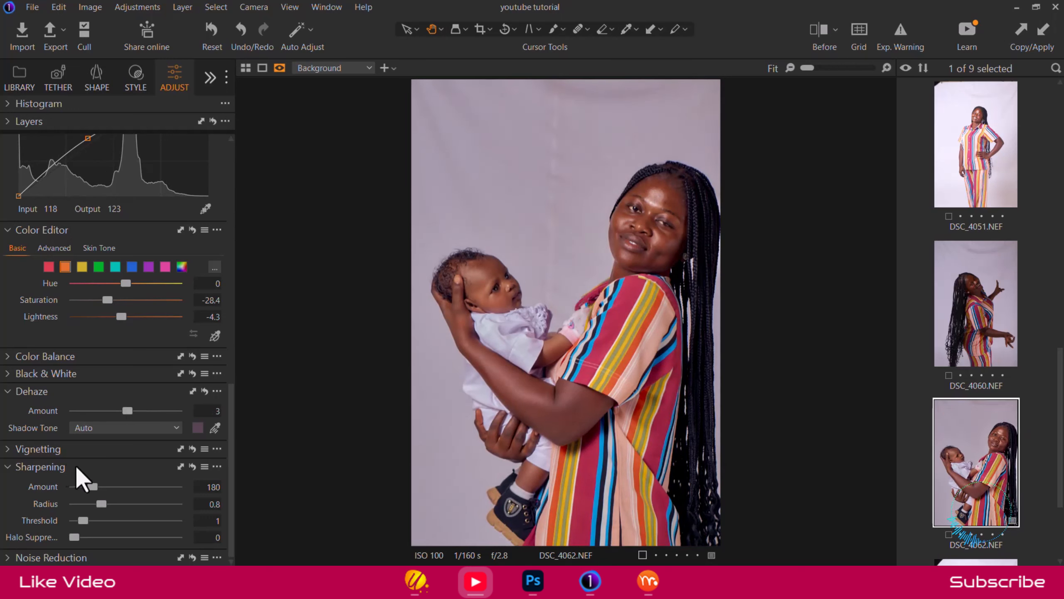
Try a dark vignette with Amount -4 on the photo and return the Amount to 0
left_click(13, 450)
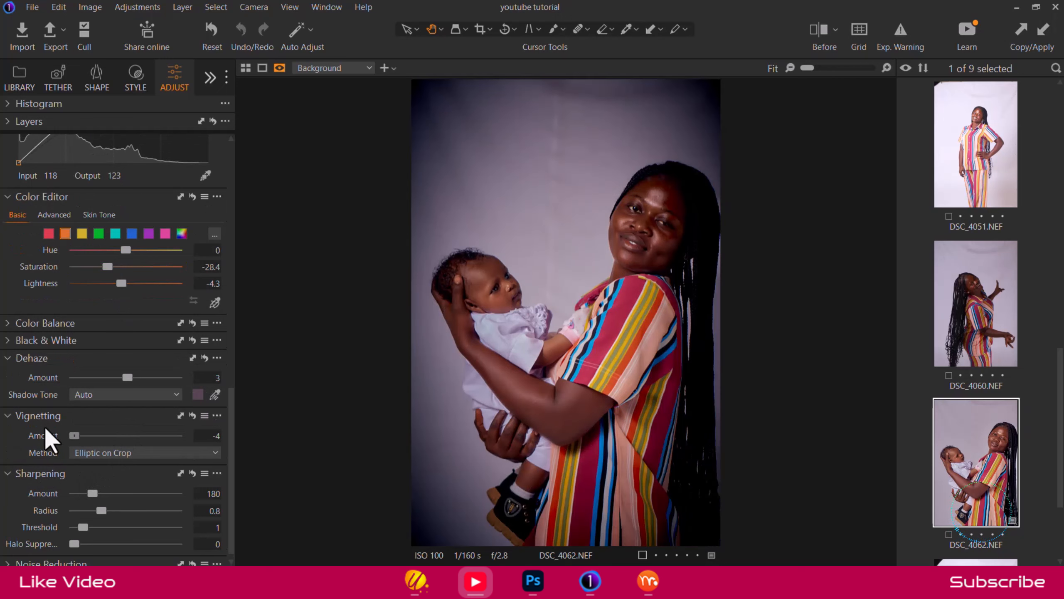
left_click_drag(74, 435, 128, 434)
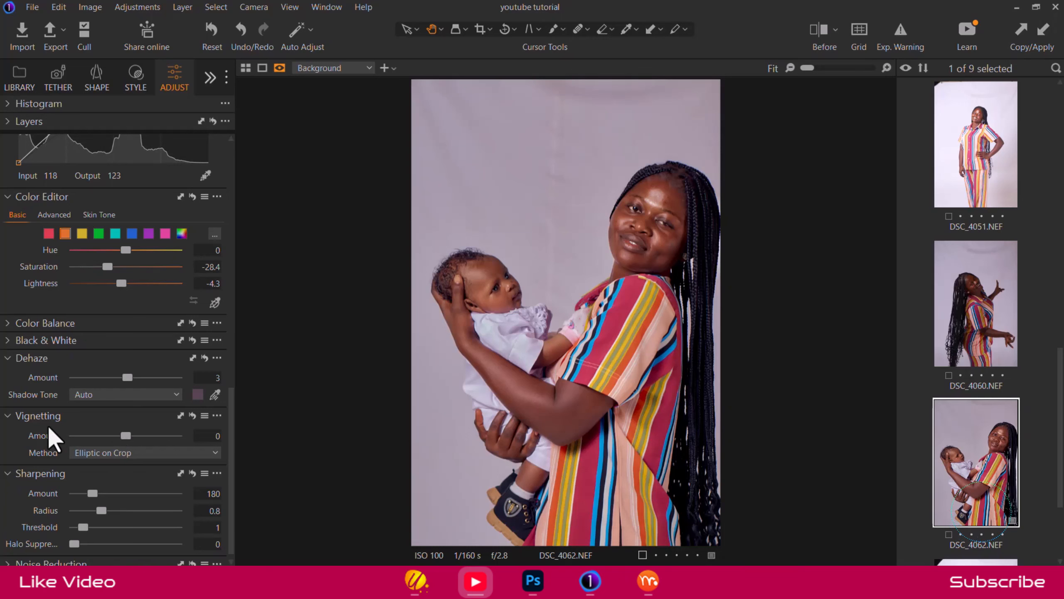
left_click(8, 416)
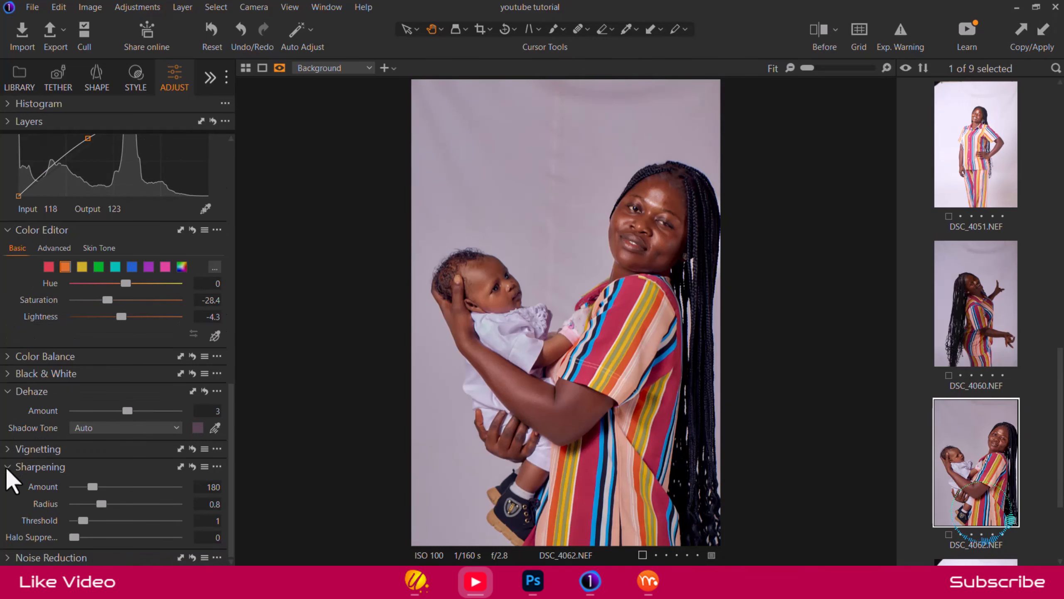
Inspect the mother's face up close, try Sharpening Amount 1000, and set Amount 697, Radius 1.1 and Threshold 1.8
left_click(646, 262)
scroll(601, 331, "up", 5)
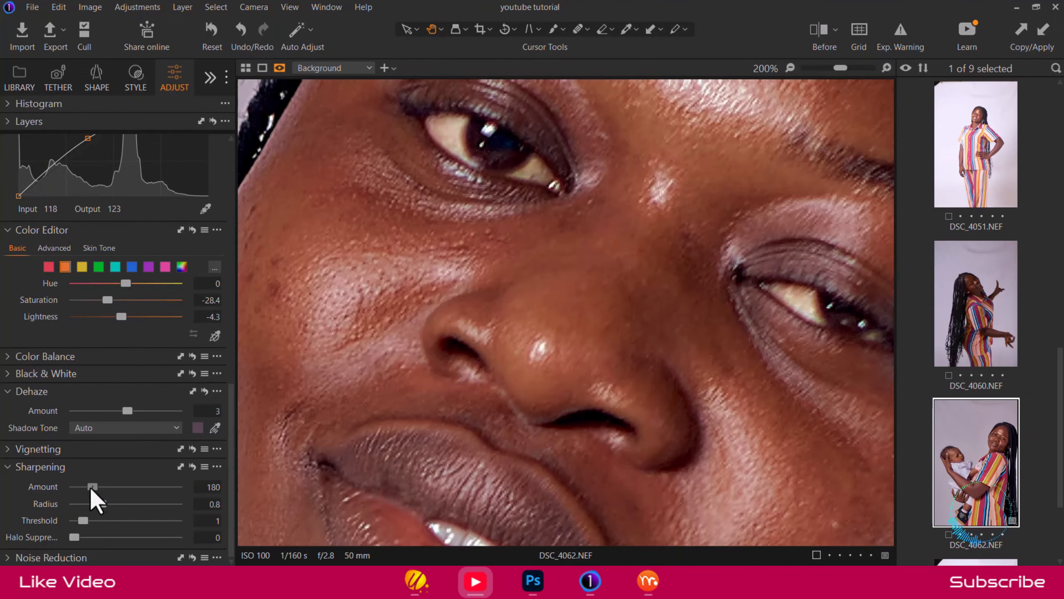
left_click_drag(93, 488, 195, 487)
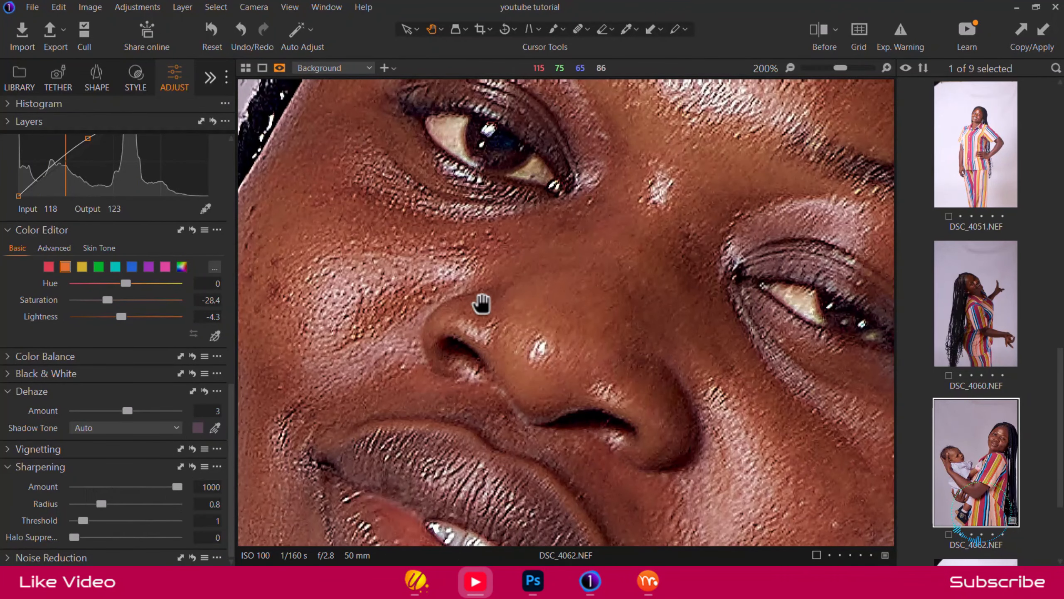
scroll(482, 303, "down", 2)
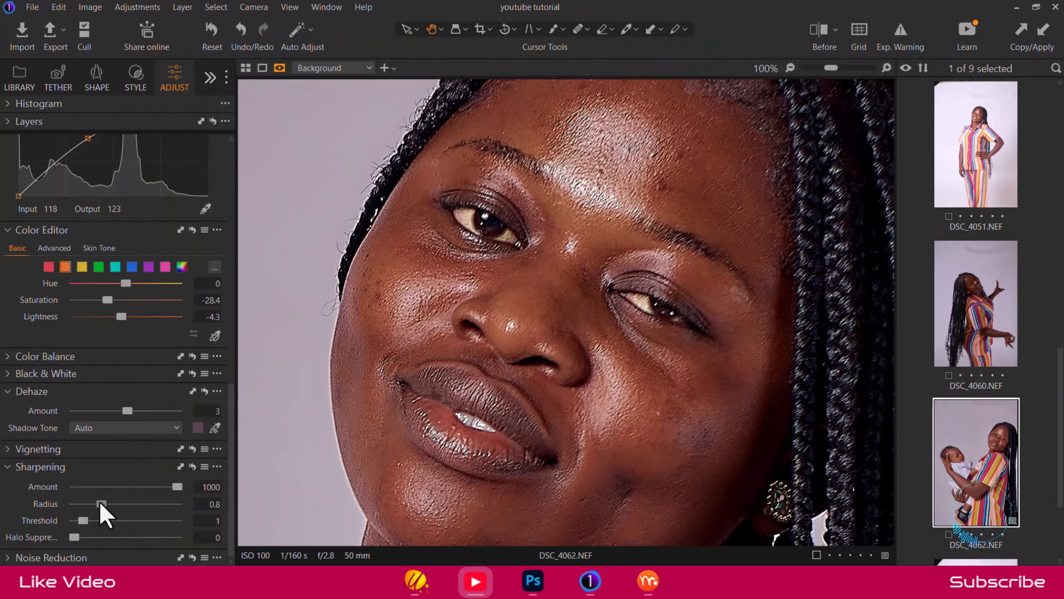
mouse_move(101, 503)
left_mouse_down()
mouse_move(86, 503)
mouse_move(129, 503)
mouse_move(104, 505)
mouse_move(101, 521)
left_mouse_up()
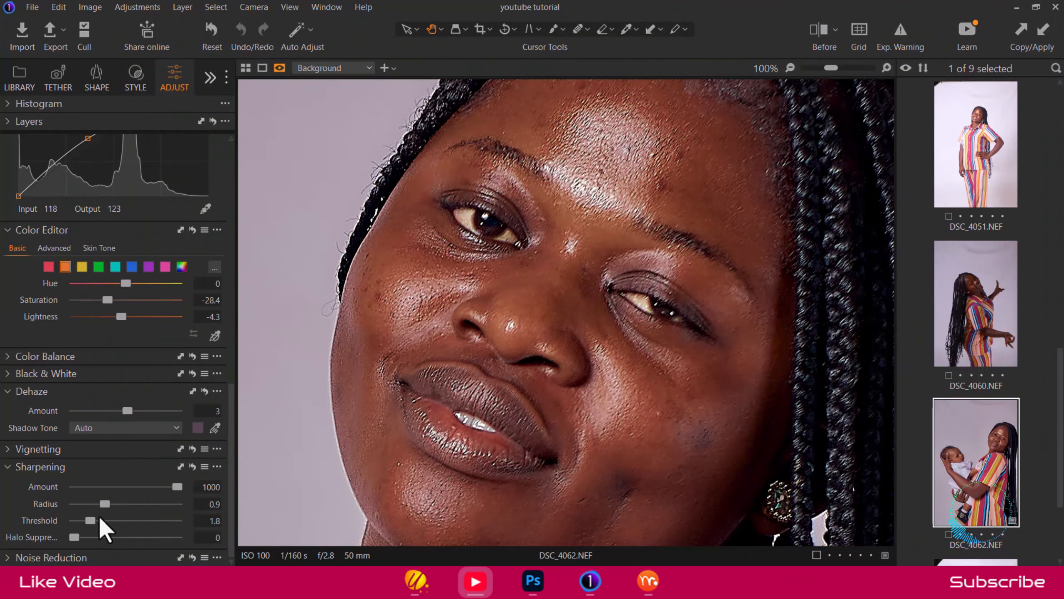
double_click(145, 487)
left_click_drag(144, 486, 114, 505)
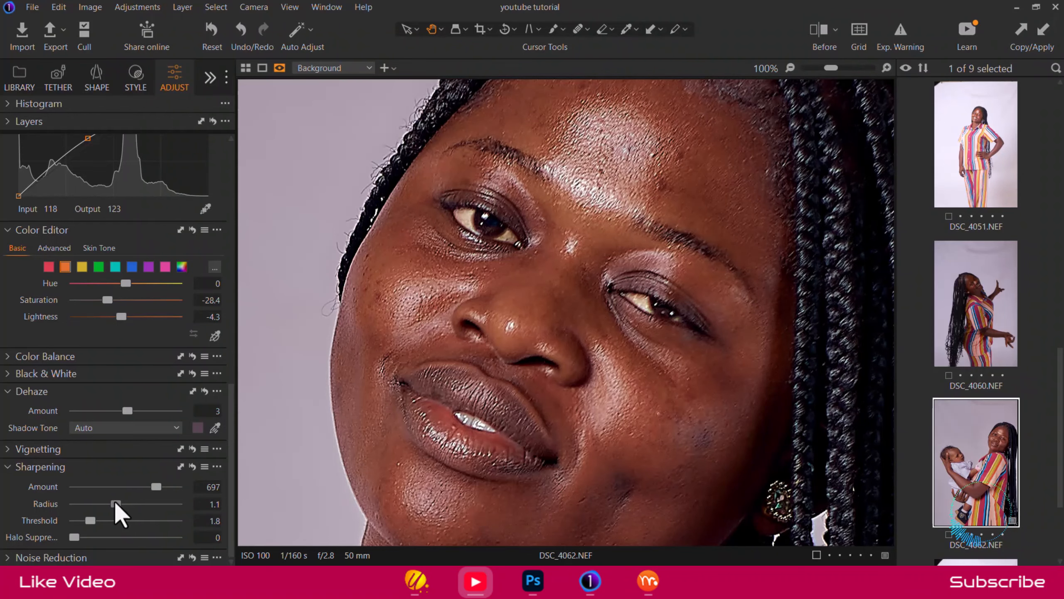
Compare the whole photo with the mother's face up close and reduce the Sharpening Amount to 536
left_click(478, 248)
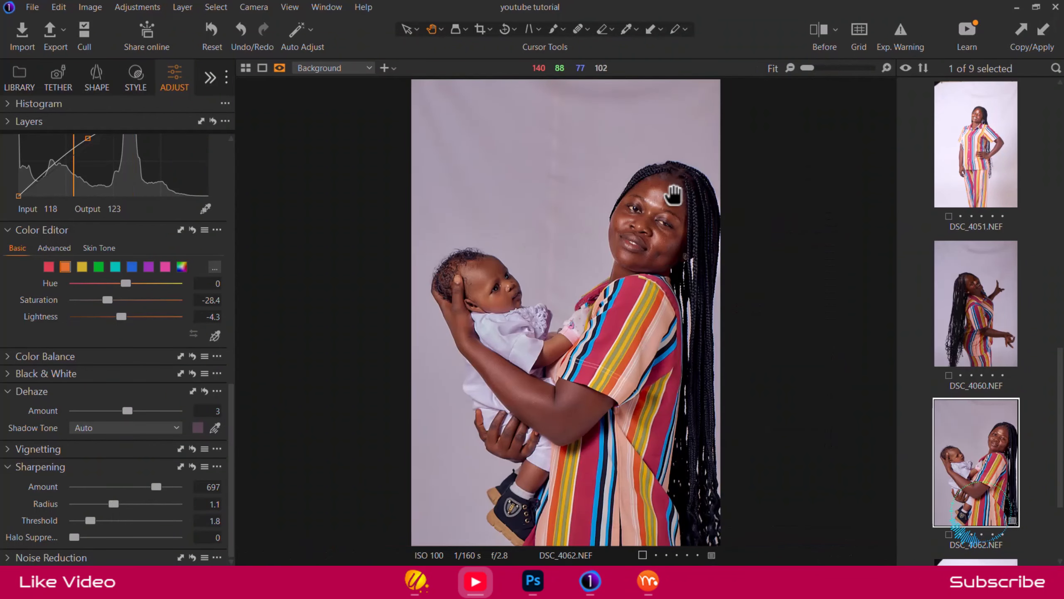
left_click(675, 191)
left_click(676, 193)
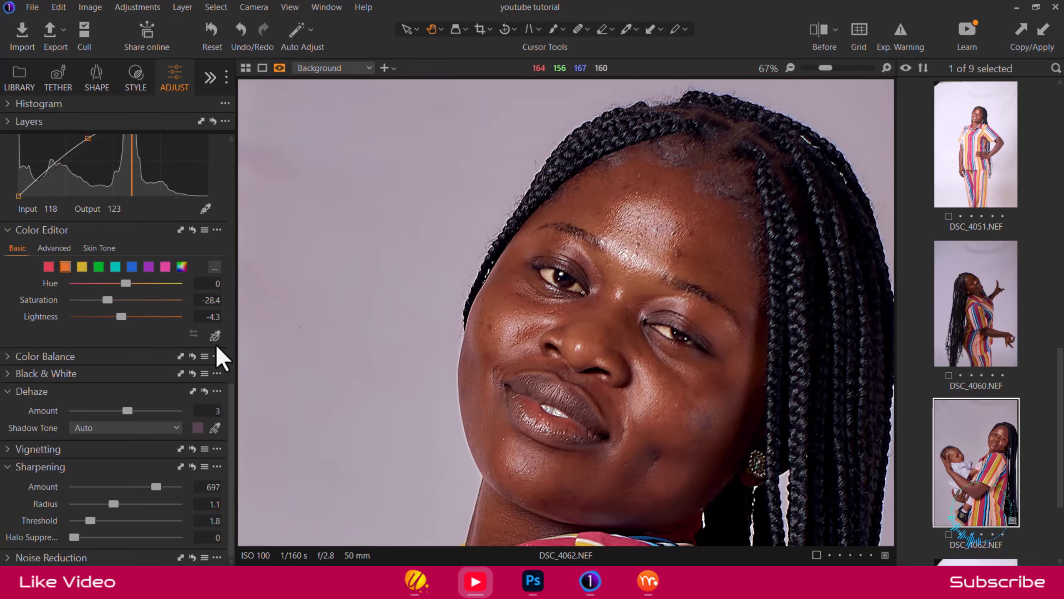
left_click_drag(154, 487, 144, 487)
double_click(505, 267)
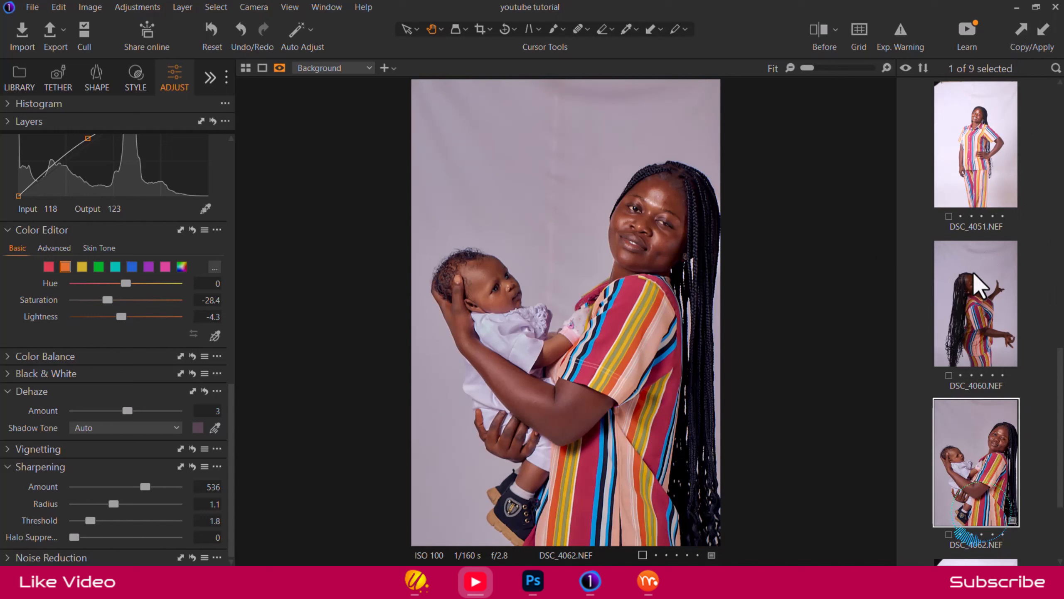
Select all nine photos, apply the adjustments of DSC_4062.NEF to them, and check the other thumbnails
key("ctrl+a")
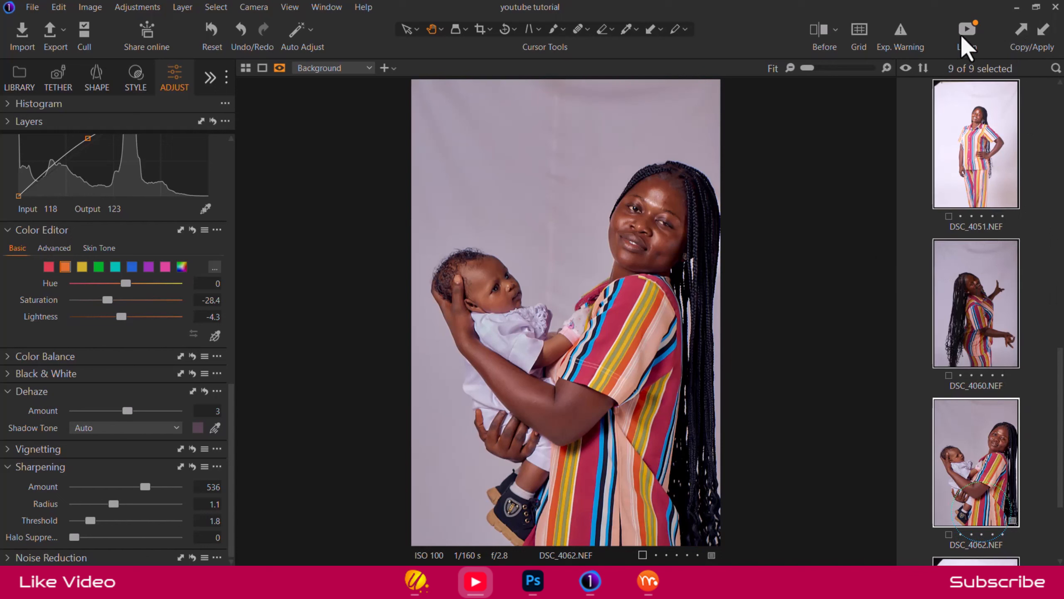
left_click(1041, 37)
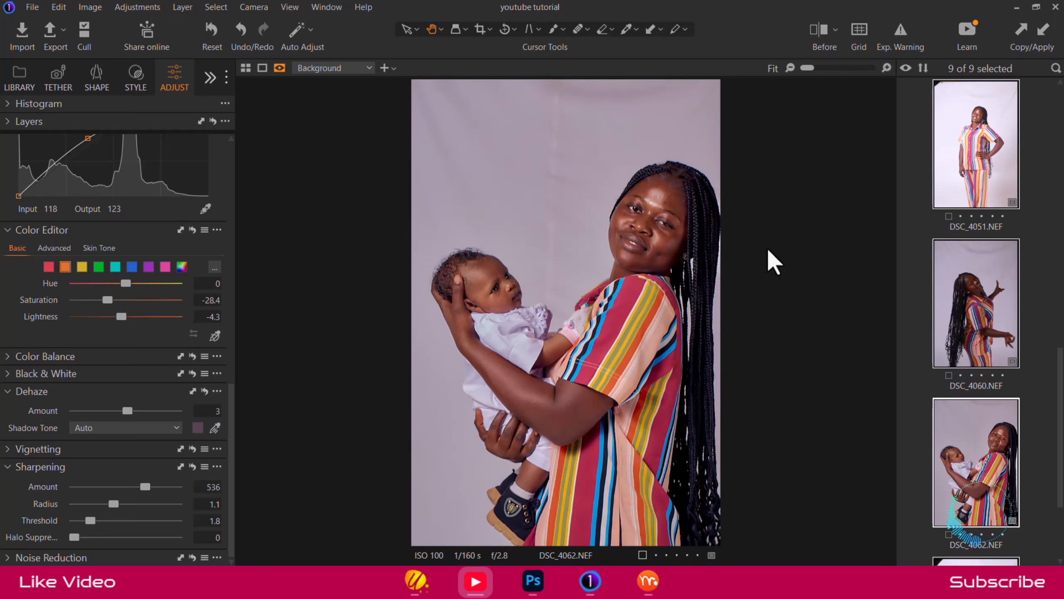
scroll(1006, 287, "up", 5)
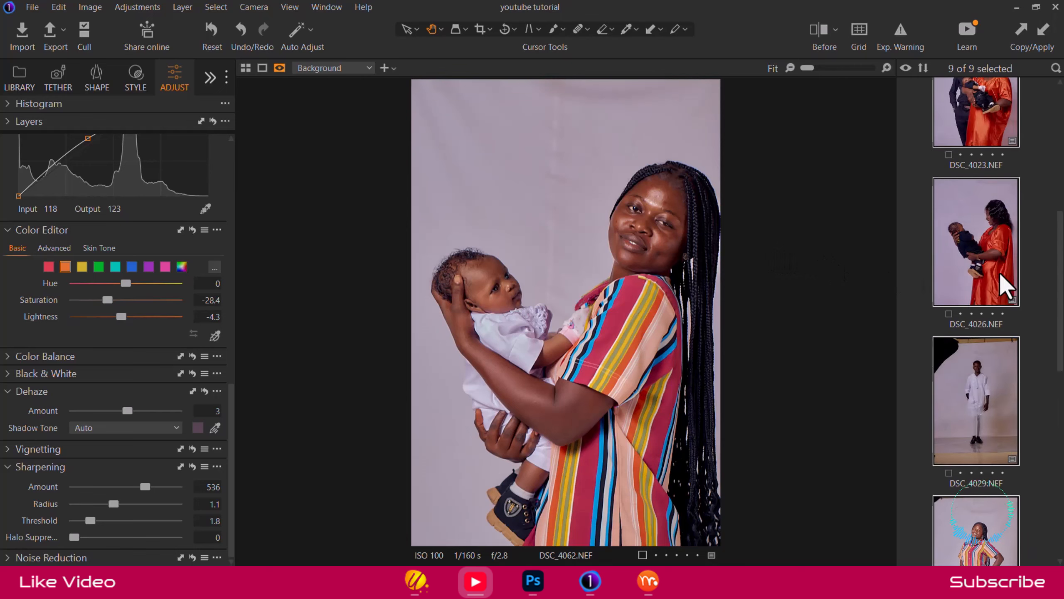
Brighten DSC_4013.NEF, the seated man, by setting Exposure to 0.82 and Contrast to 6
scroll(1006, 285, "up", 3)
left_click(973, 168)
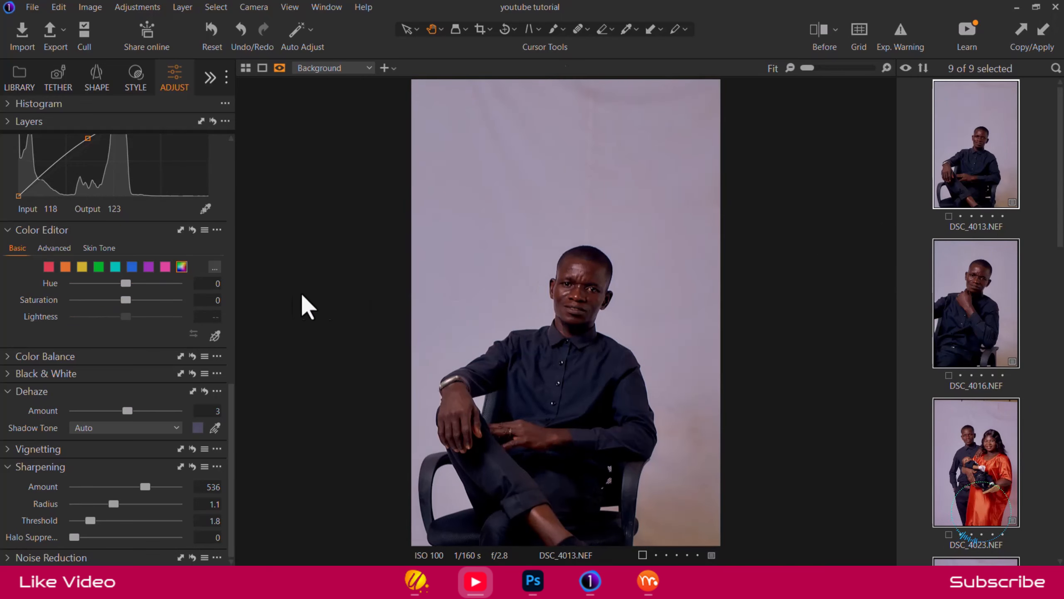
scroll(95, 329, "up", 10)
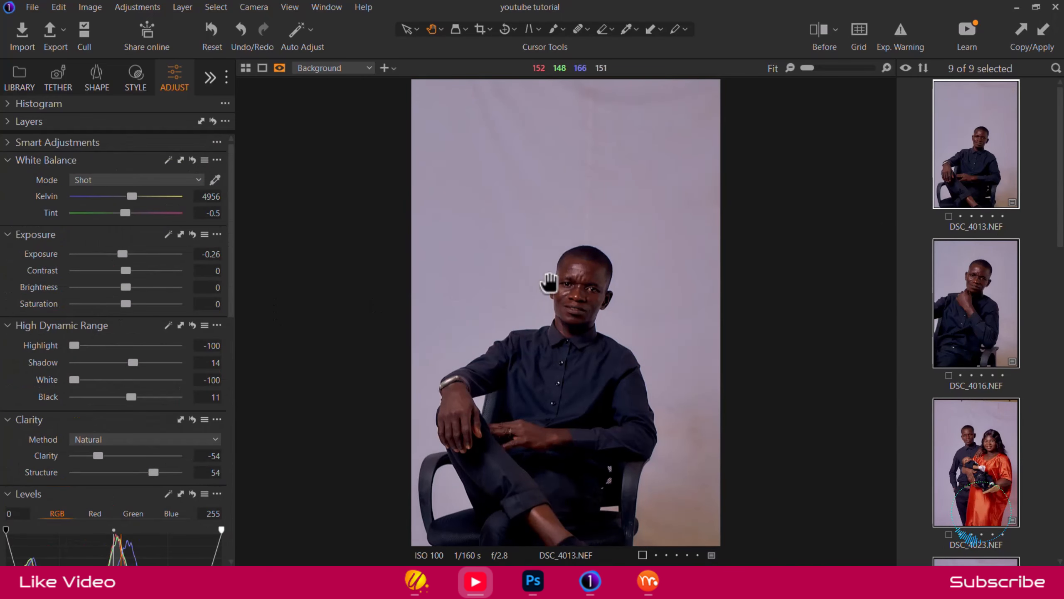
left_click_drag(122, 254, 137, 256)
left_click_drag(129, 271, 137, 255)
scroll(1010, 337, "down", 5)
scroll(1008, 327, "up", 5)
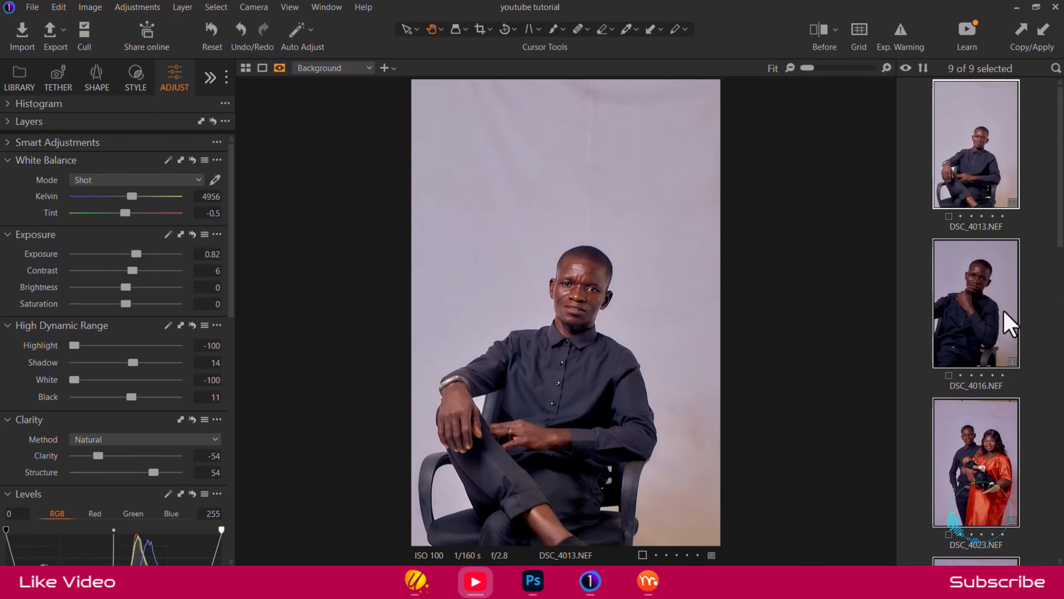
Set Exposure 0.78 and Contrast 3 on DSC_4016.NEF, and Exposure 0.43 and Contrast 4 on DSC_4023.NEF
left_click(1010, 326)
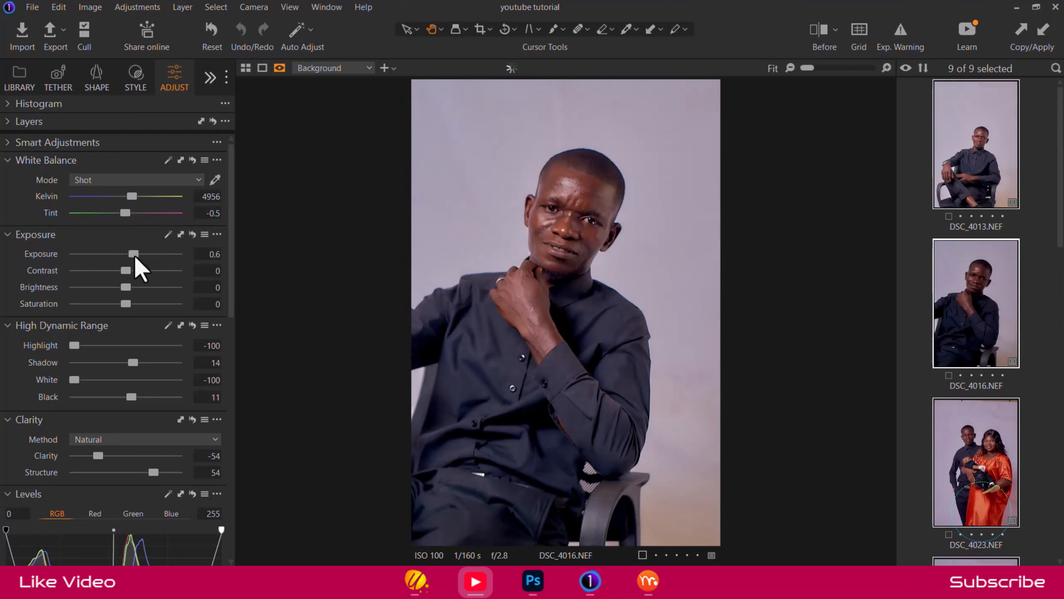
left_click_drag(126, 270, 136, 254)
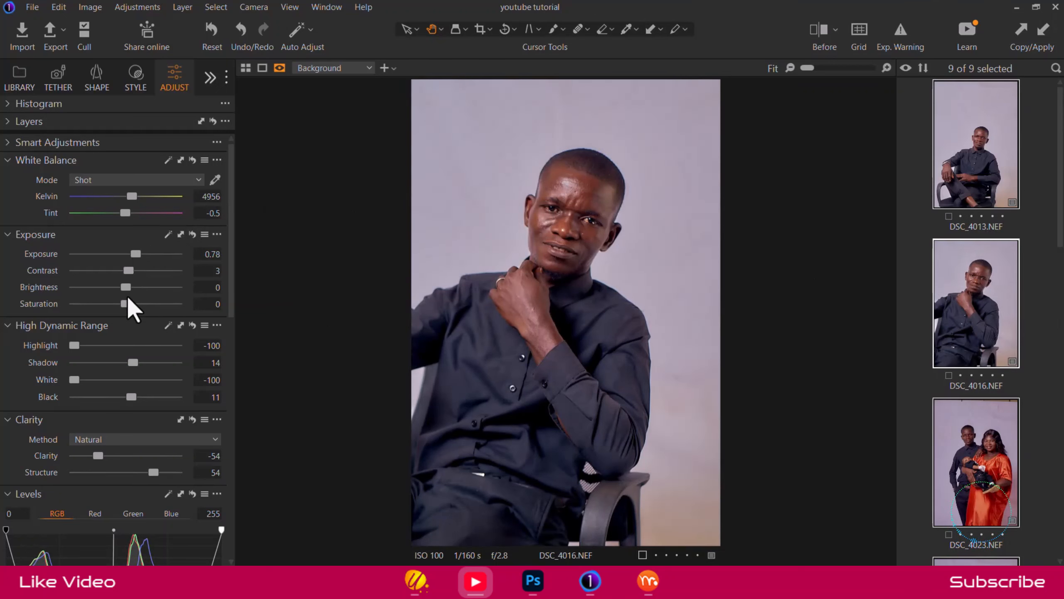
left_click(960, 445)
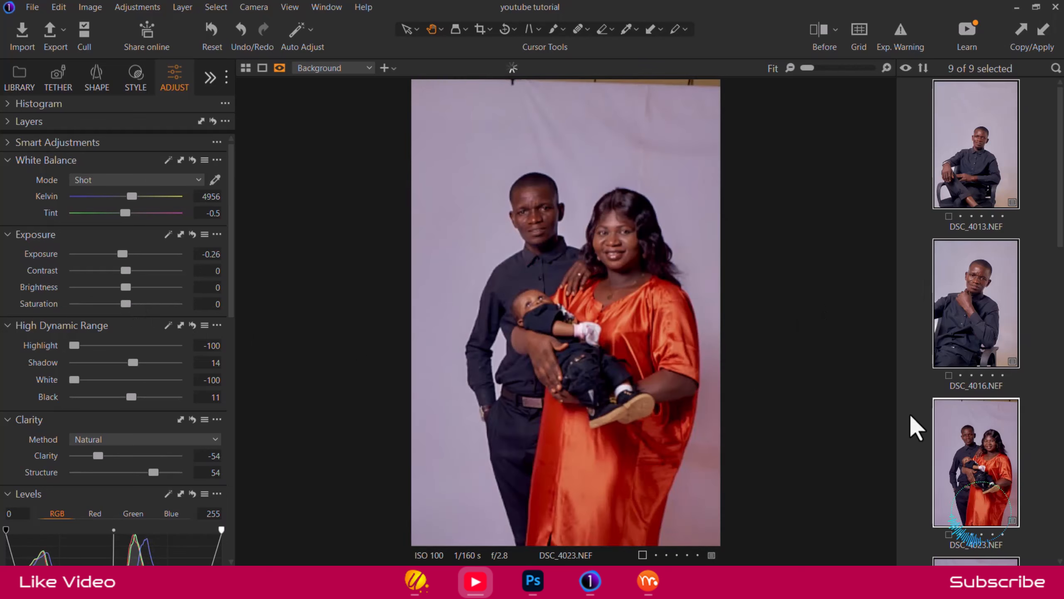
left_click_drag(123, 254, 129, 270)
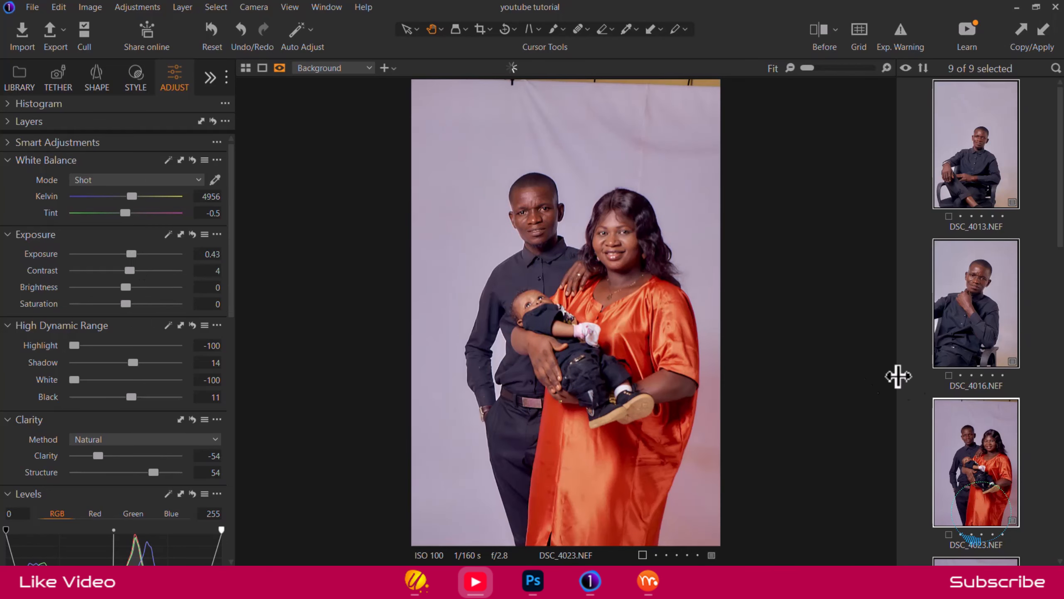
Brighten DSC_4026.NEF, the mother in orange holding the baby, by raising its Exposure
scroll(1026, 394, "down", 5)
left_click(992, 247)
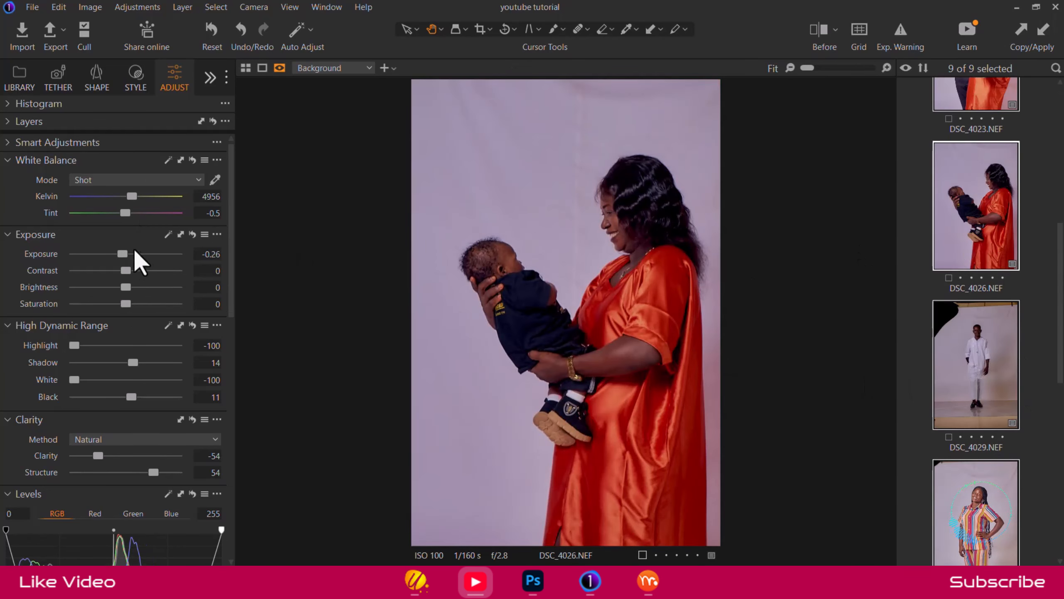
mouse_move(129, 254)
left_mouse_down()
mouse_move(130, 270)
mouse_move(135, 253)
left_mouse_up()
Copy the adjustments of DSC_4013.NEF and apply them to the selected photos
scroll(1002, 221, "up", 5)
left_click(993, 165)
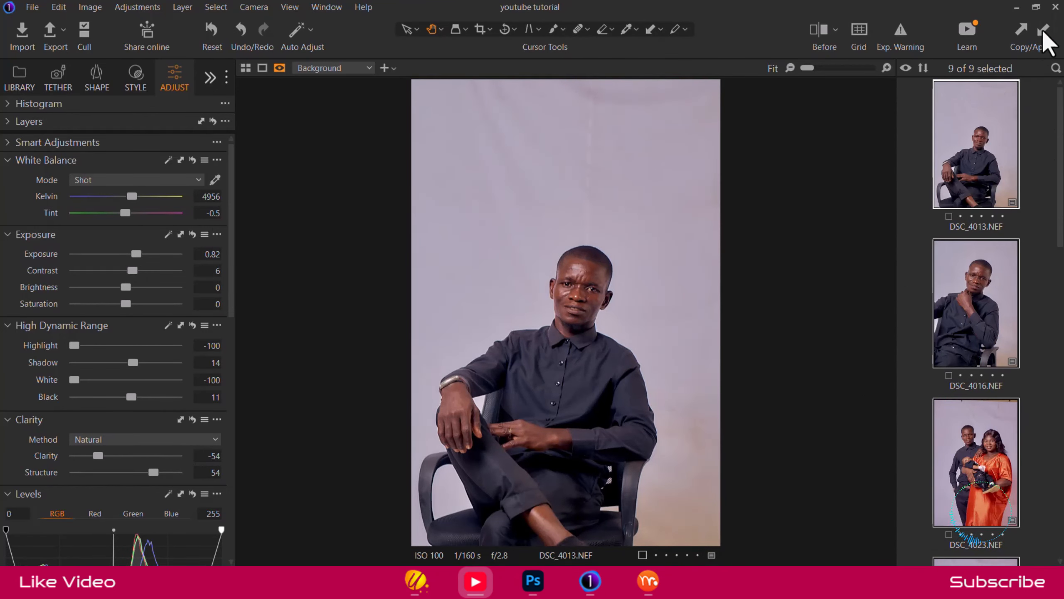
scroll(987, 335, "down", 4)
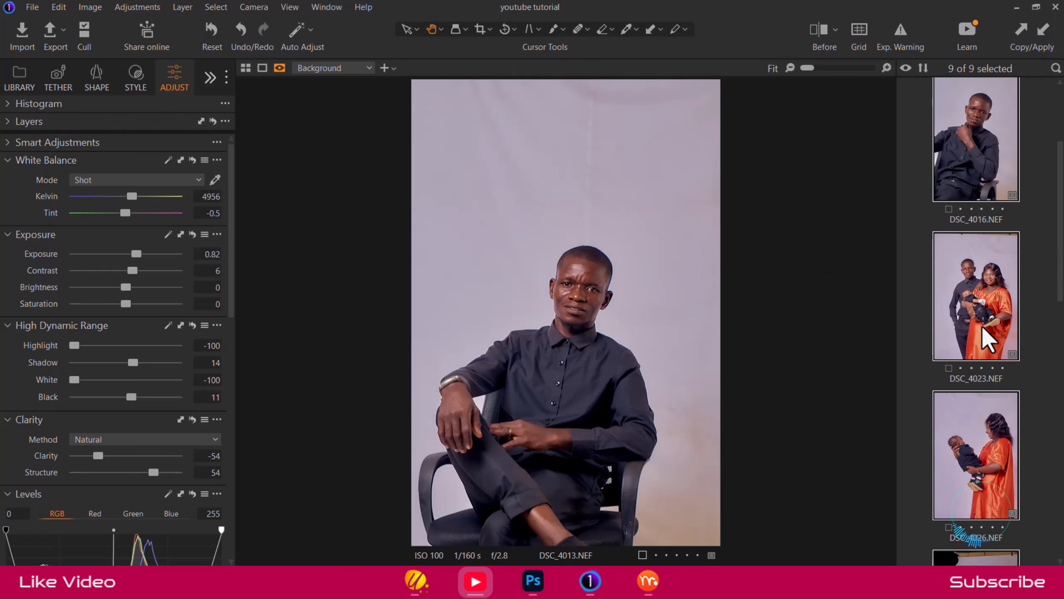
scroll(988, 340, "down", 3)
Inspect the man's face in DSC_4029.NEF up close and reduce Sharpening to Amount 180 and Radius 0.8
left_click(982, 361)
left_click(602, 183)
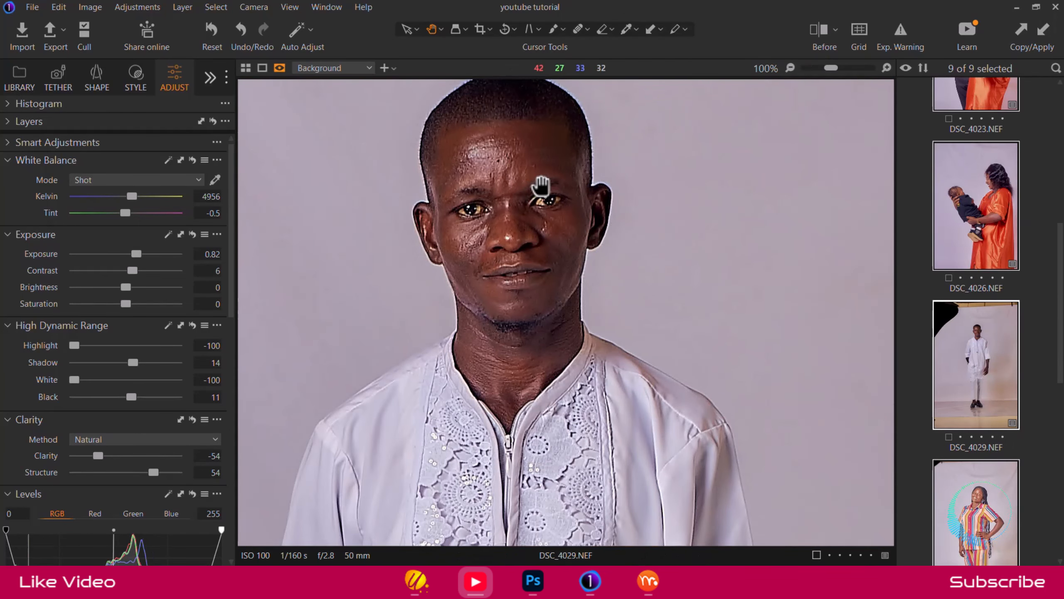
scroll(193, 362, "down", 10)
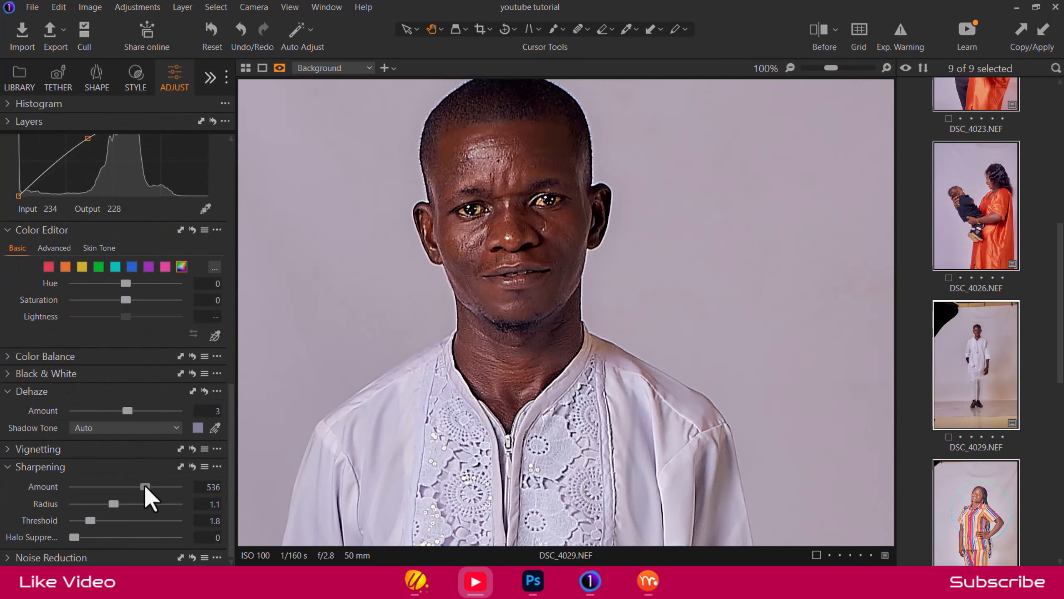
left_click_drag(126, 504, 118, 505)
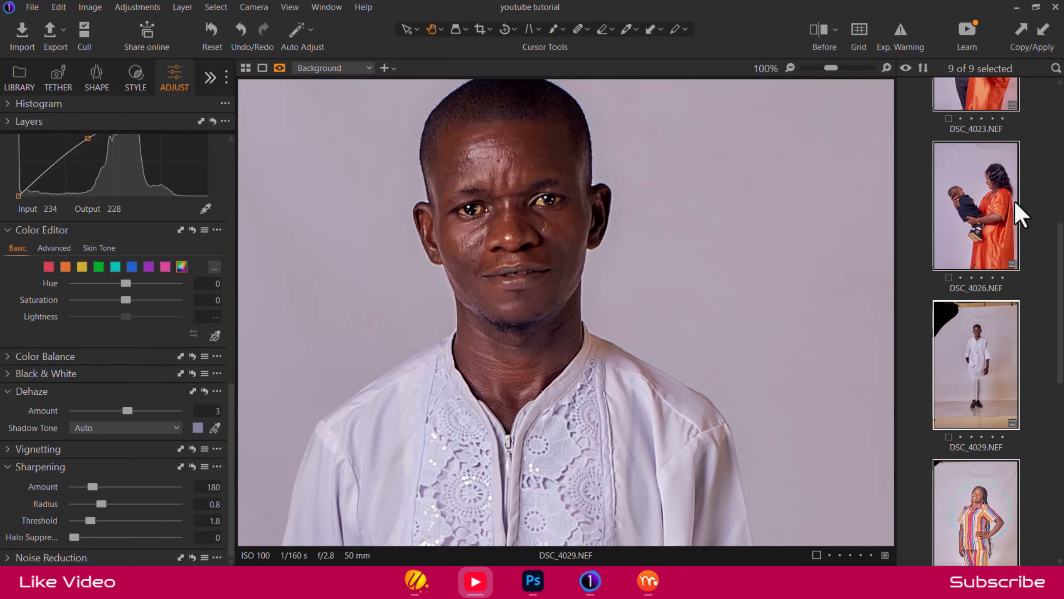
left_click(544, 319)
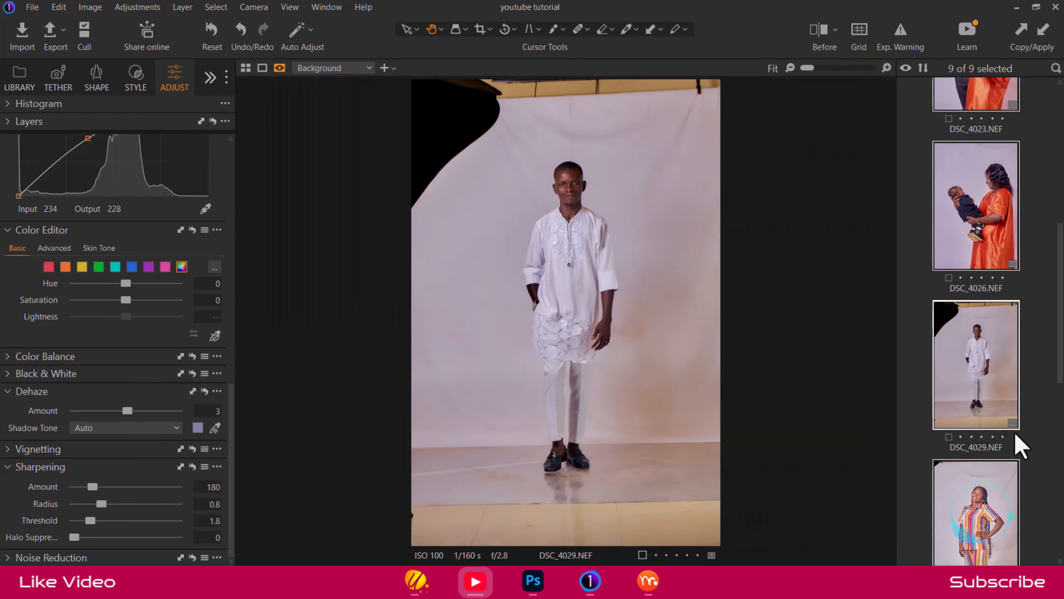
Darken DSC_4051.NEF to Exposure -0.47 with Contrast 10, and check the woman's face up close
left_click(938, 499)
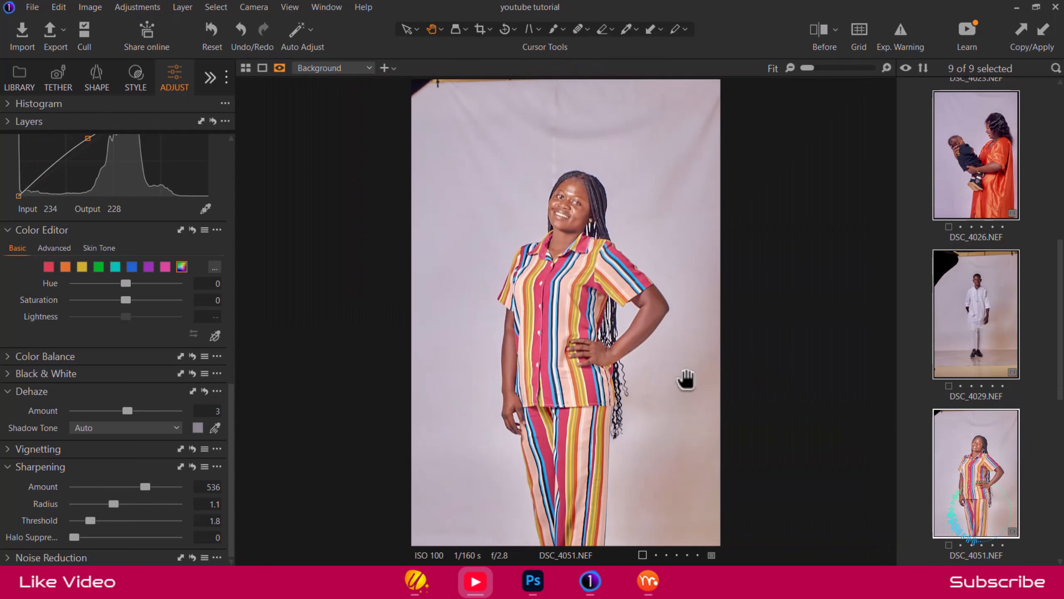
scroll(124, 309, "up", 10)
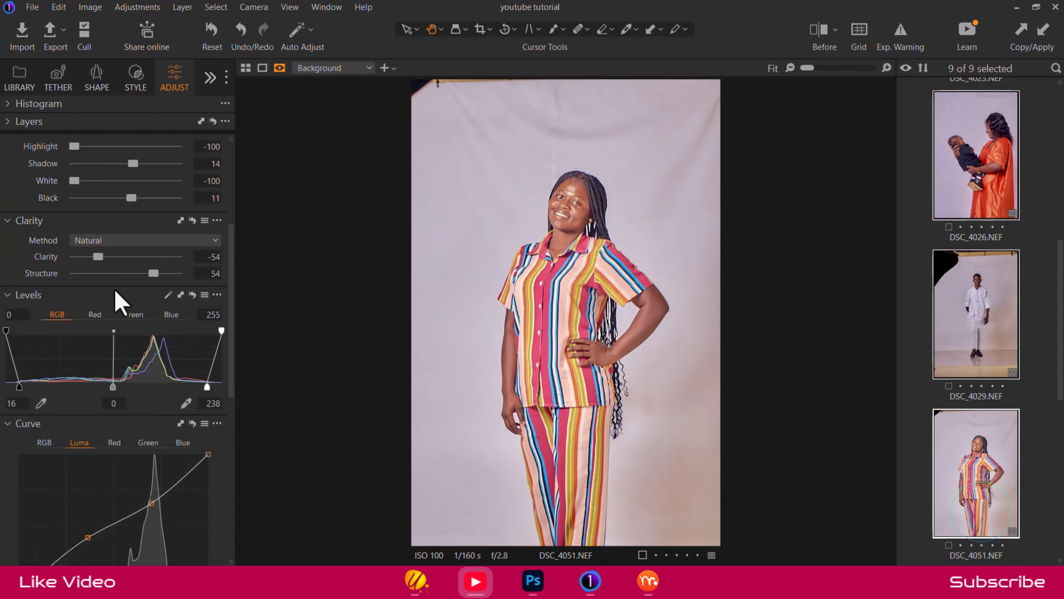
left_click(559, 306)
left_click(477, 288)
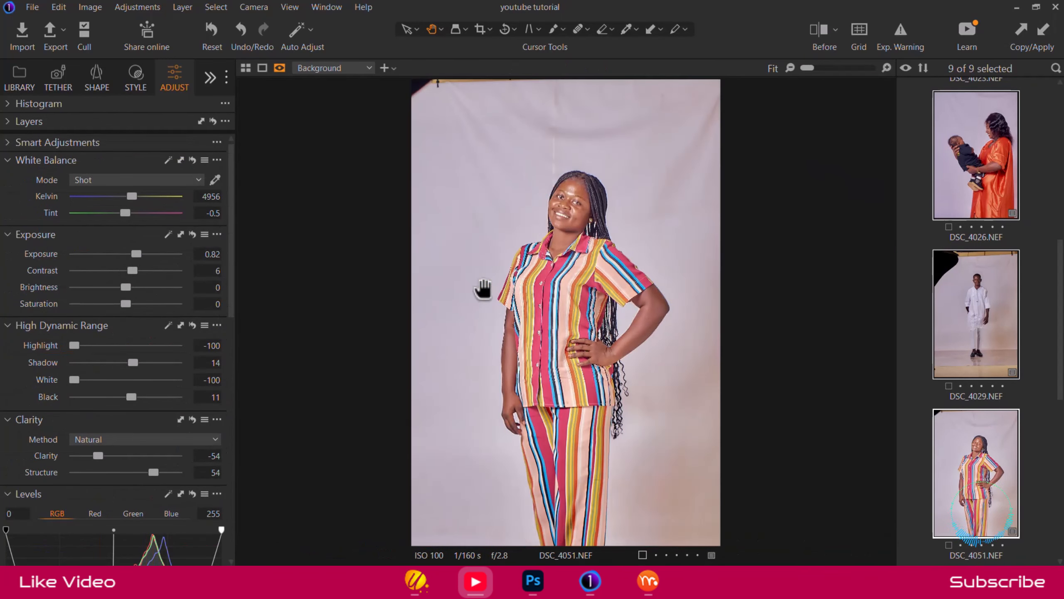
mouse_move(133, 254)
left_mouse_down()
mouse_move(116, 253)
mouse_move(136, 270)
mouse_move(119, 253)
left_mouse_up()
scroll(597, 202, "up", 3)
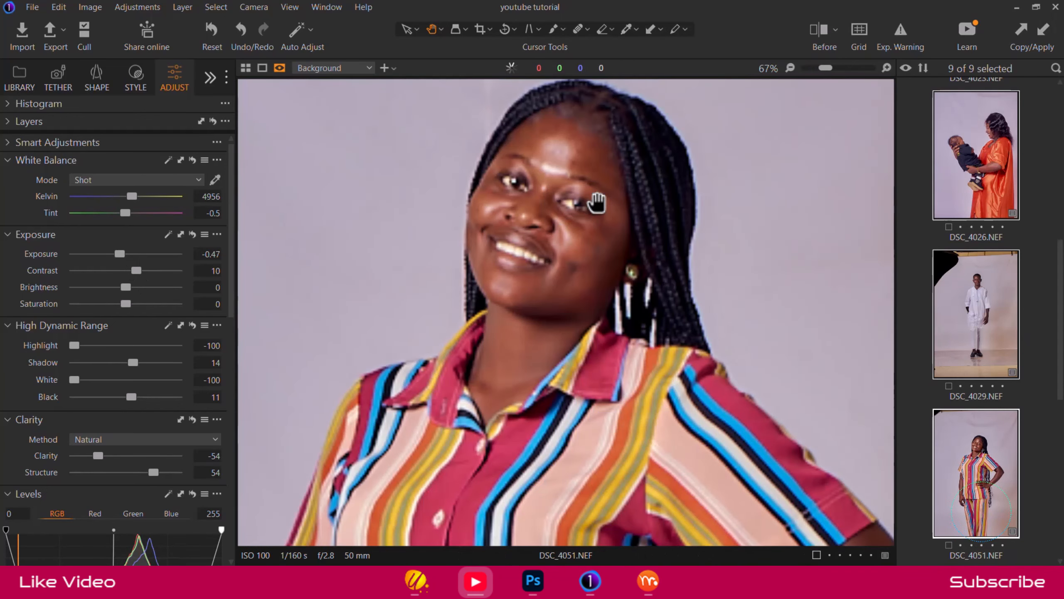
scroll(596, 203, "up", 5)
scroll(597, 203, "down", 8)
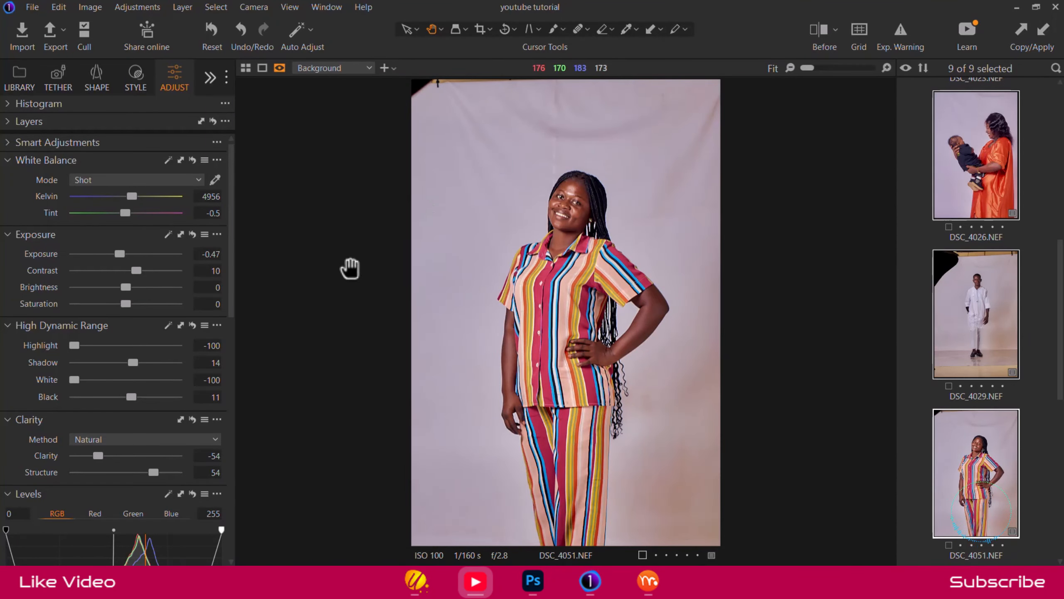
scroll(537, 212, "up", 4)
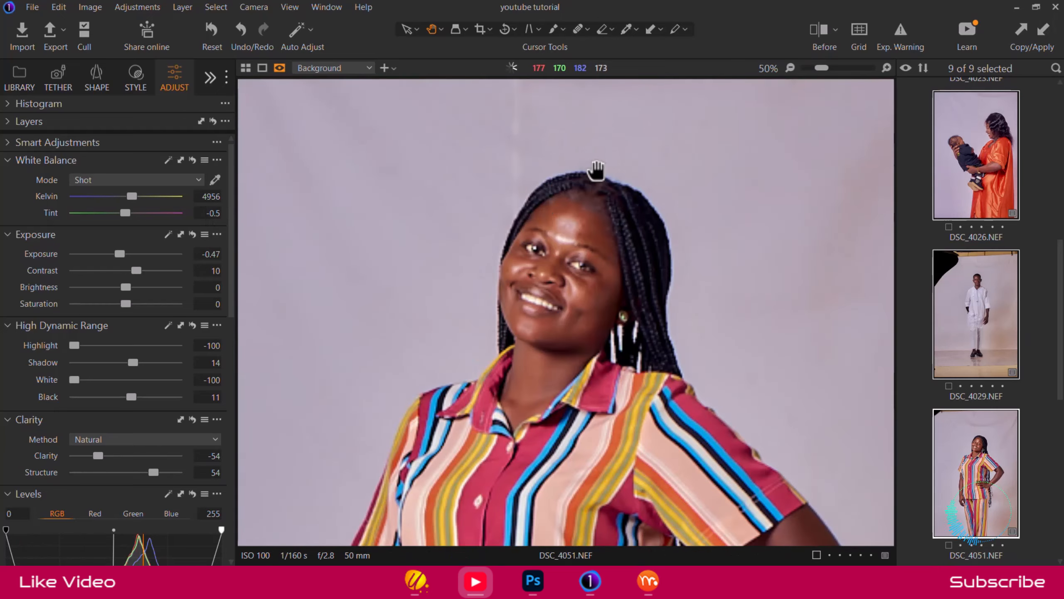
scroll(559, 270, "down", 4)
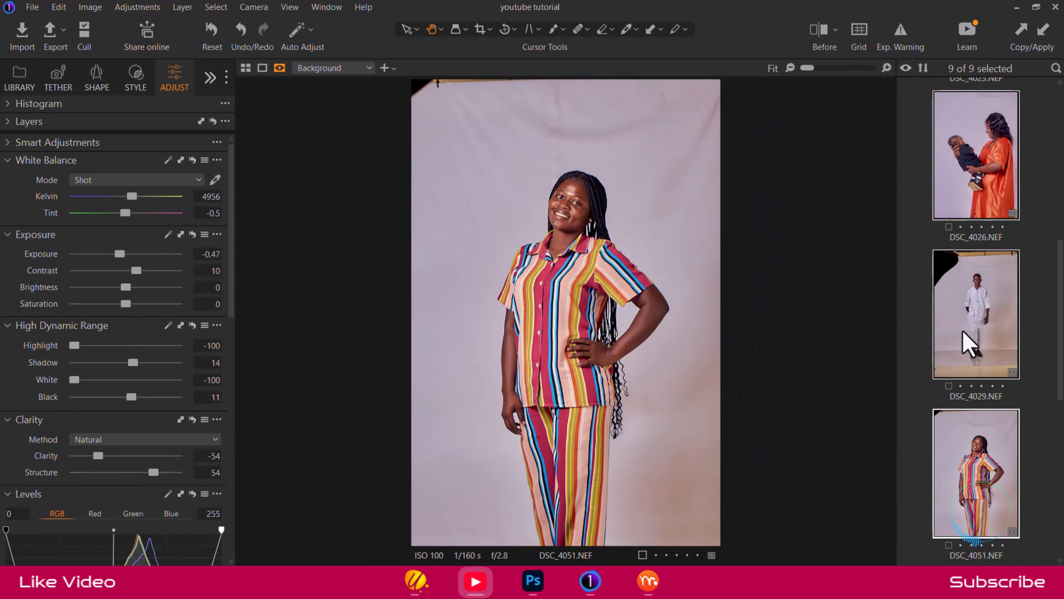
Review the edited set, comparing DSC_4072.NEF, DSC_4060.NEF, DSC_4051.NEF and DSC_4013.NEF for consistent brightness
scroll(985, 220, "up", 5)
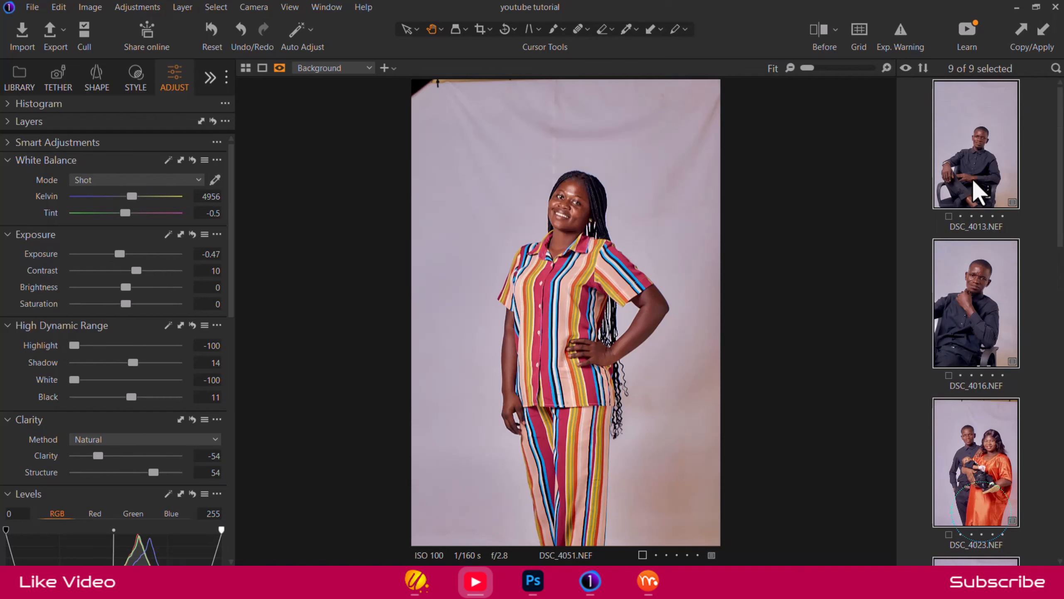
scroll(972, 179, "down", 8)
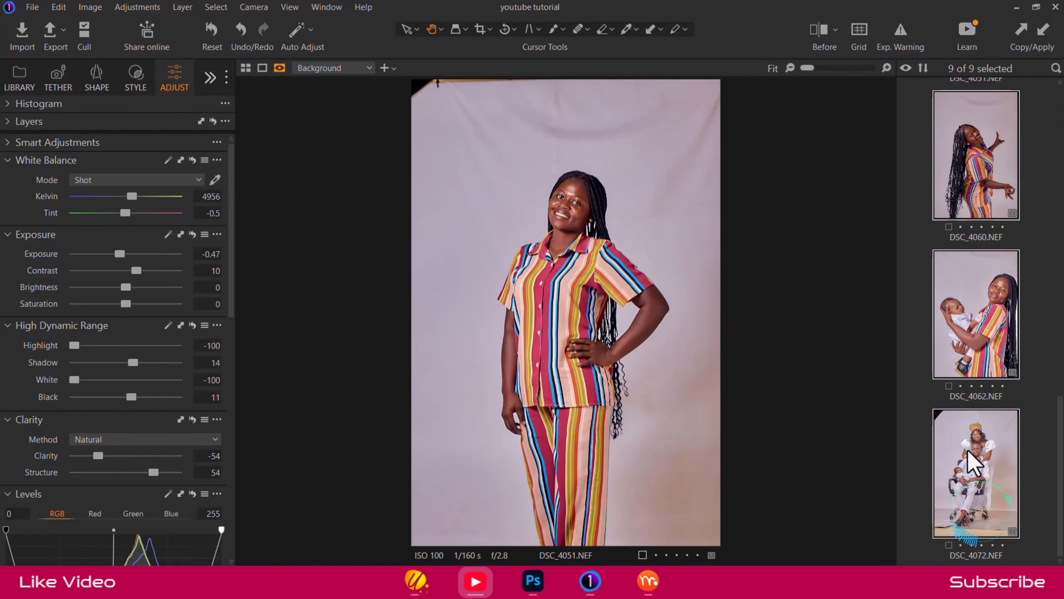
left_click(976, 445)
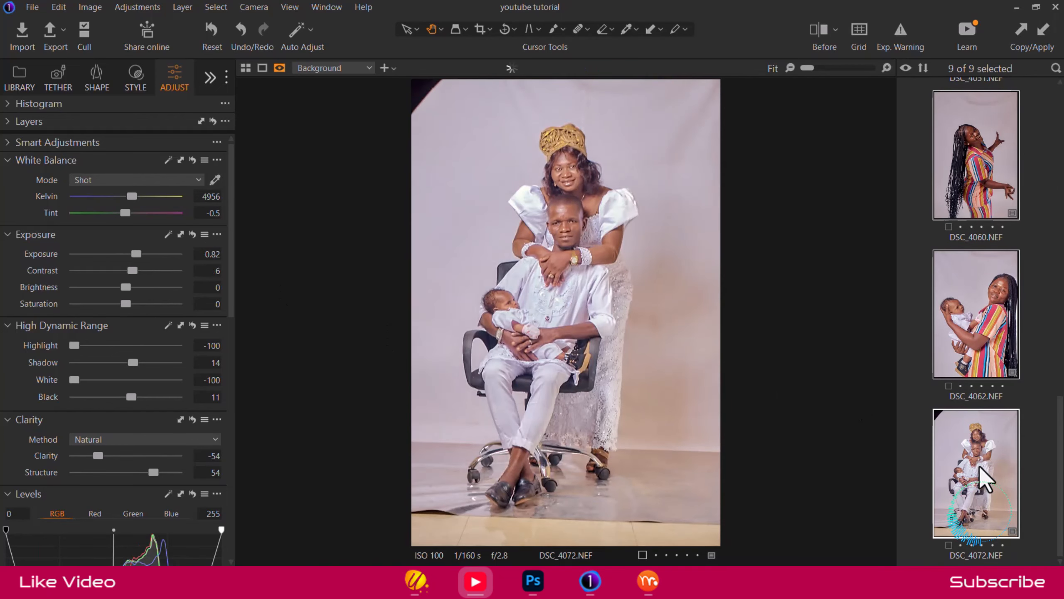
left_click(998, 255)
left_click(996, 209)
scroll(975, 163, "up", 2)
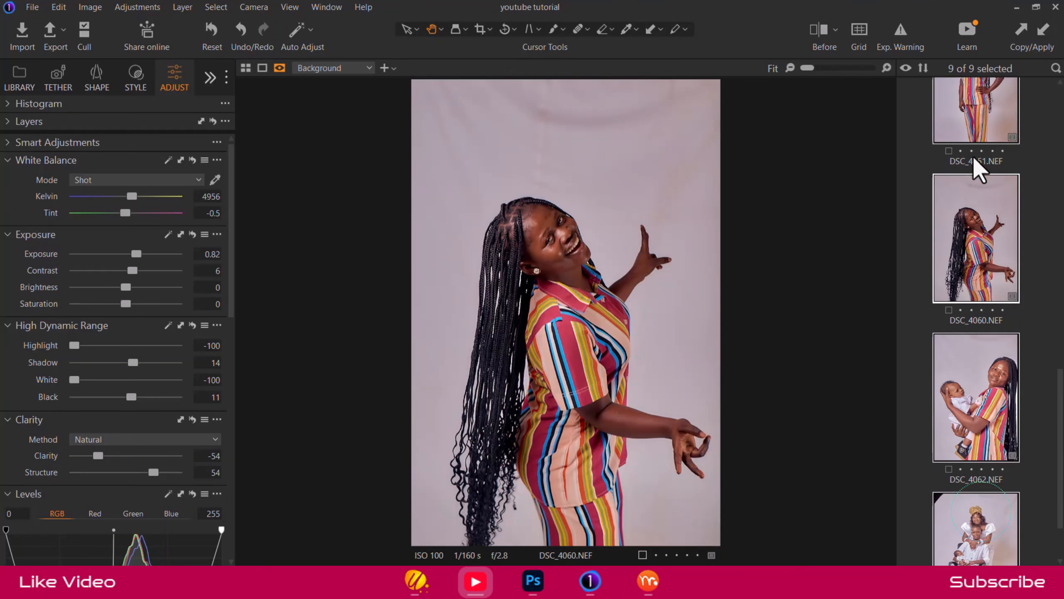
left_click(974, 159)
scroll(989, 185, "up", 6)
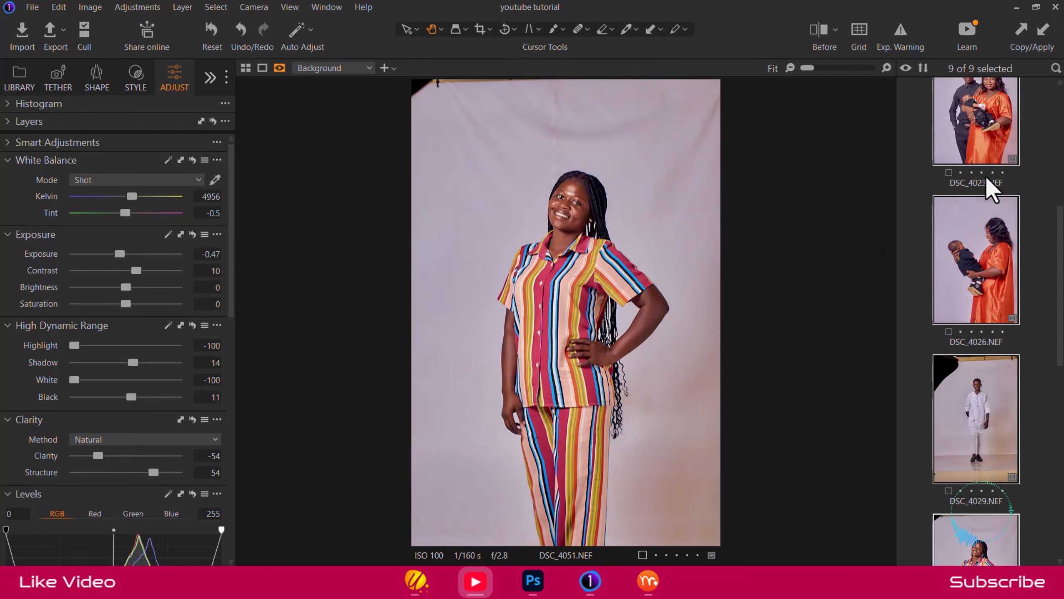
scroll(992, 189, "up", 1)
left_click(992, 191)
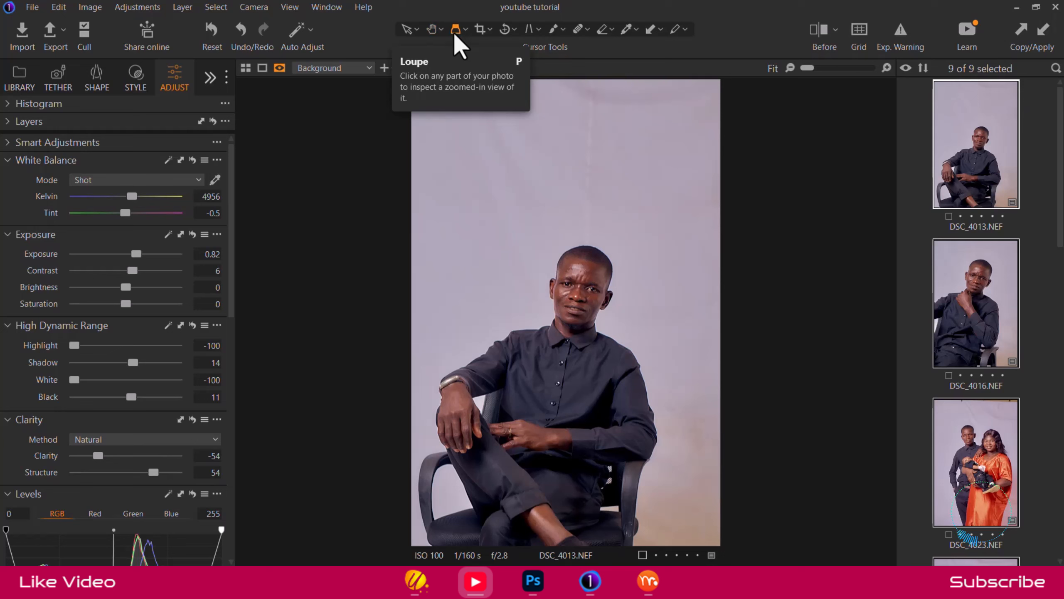
Examine the skin detail of the seated man's face in DSC_4013.NEF with the Loupe and at 300% zoom
left_click(587, 271)
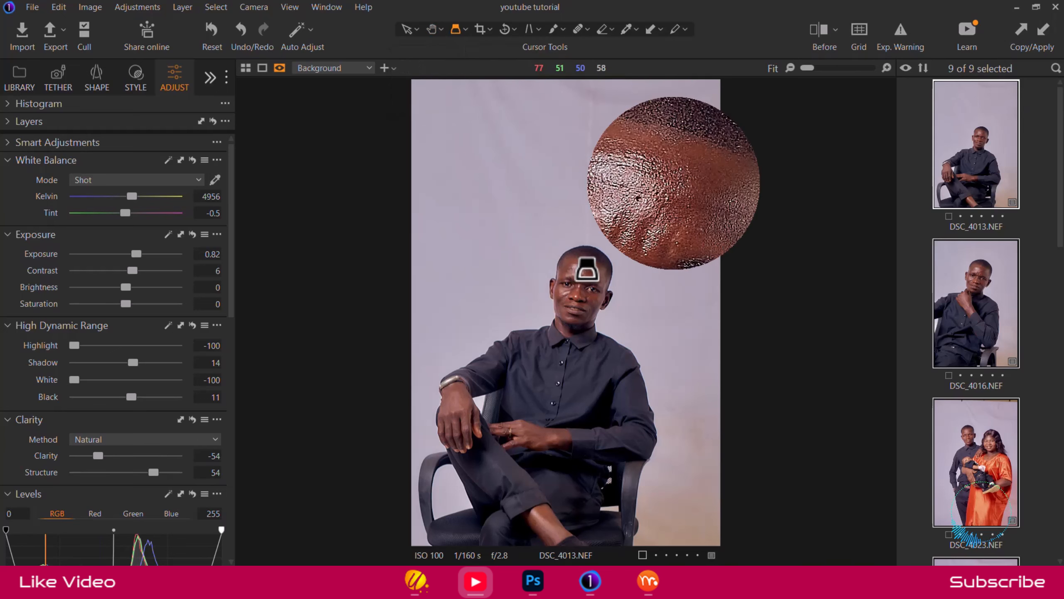
left_click_drag(587, 271, 575, 335)
scroll(578, 305, "up", 5)
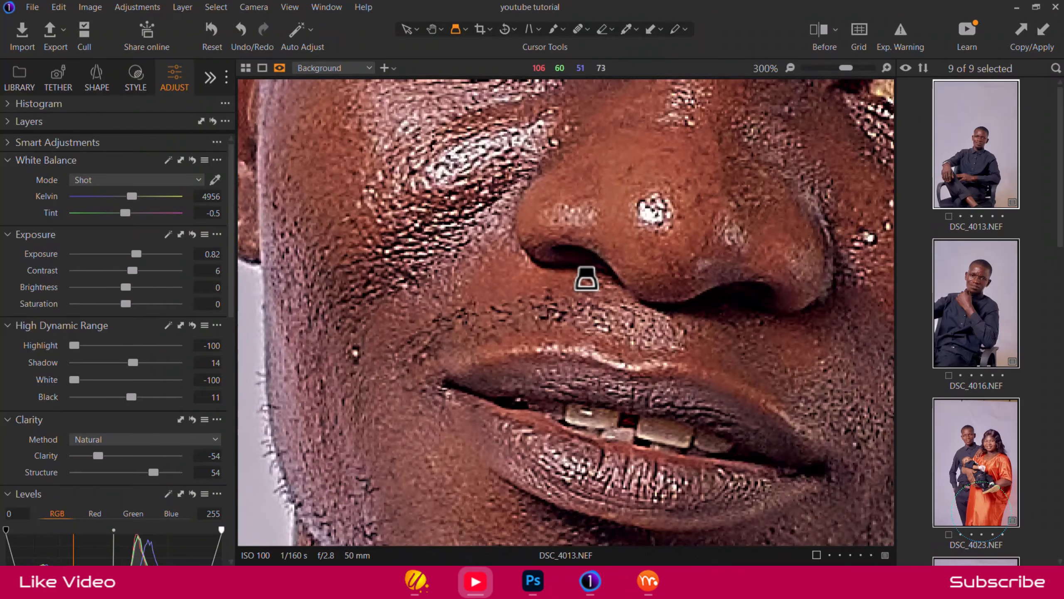
scroll(586, 279, "down", 5)
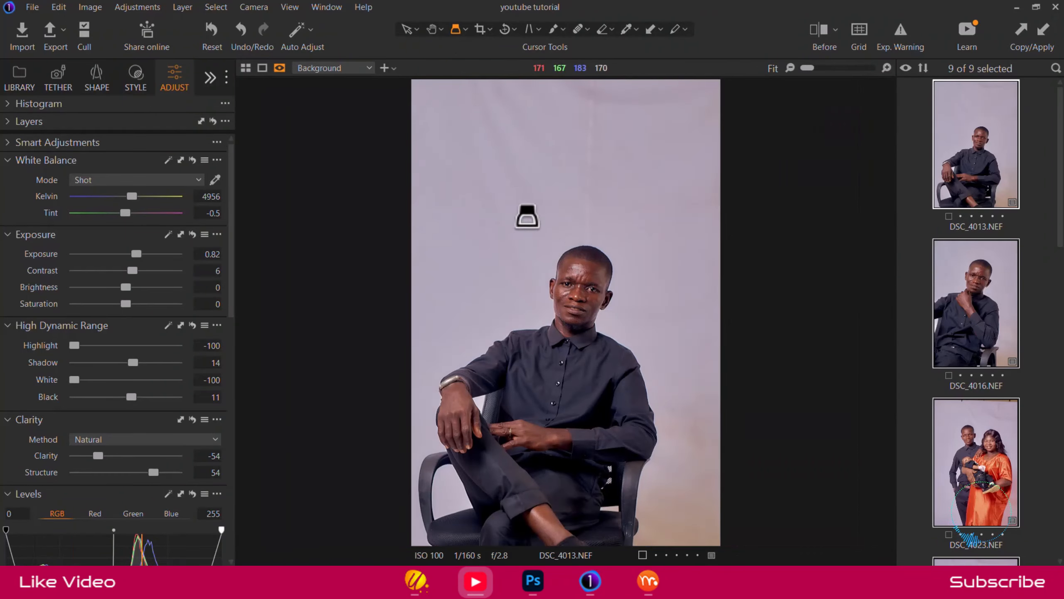
left_click_drag(582, 261, 566, 311)
Crop DSC_4013.NEF to the 4x5 ratio around the seated man, about 9.69 x 12.11 in
left_click(480, 29)
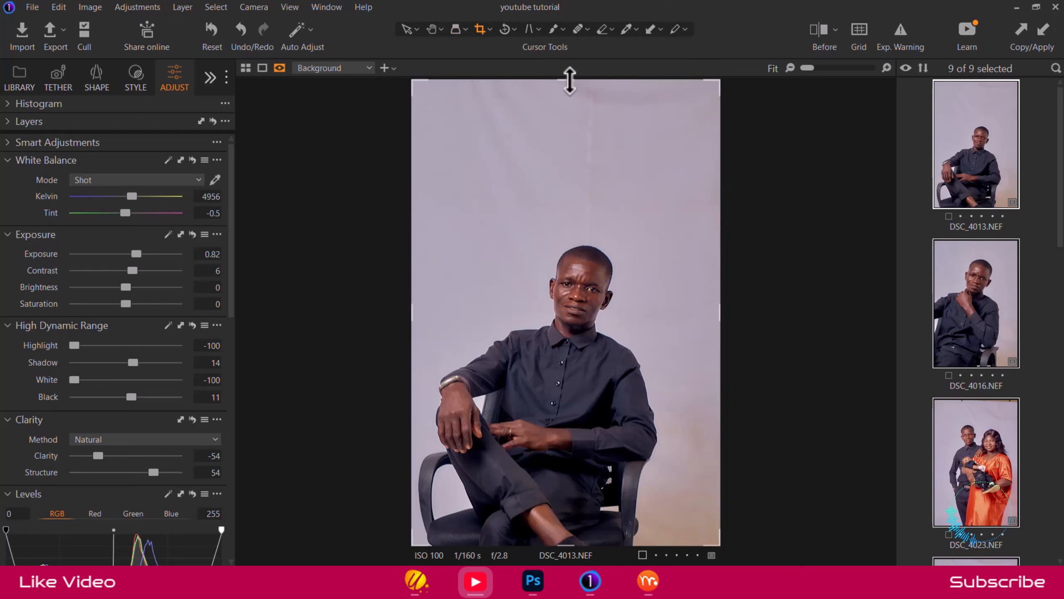
left_click_drag(570, 80, 577, 167)
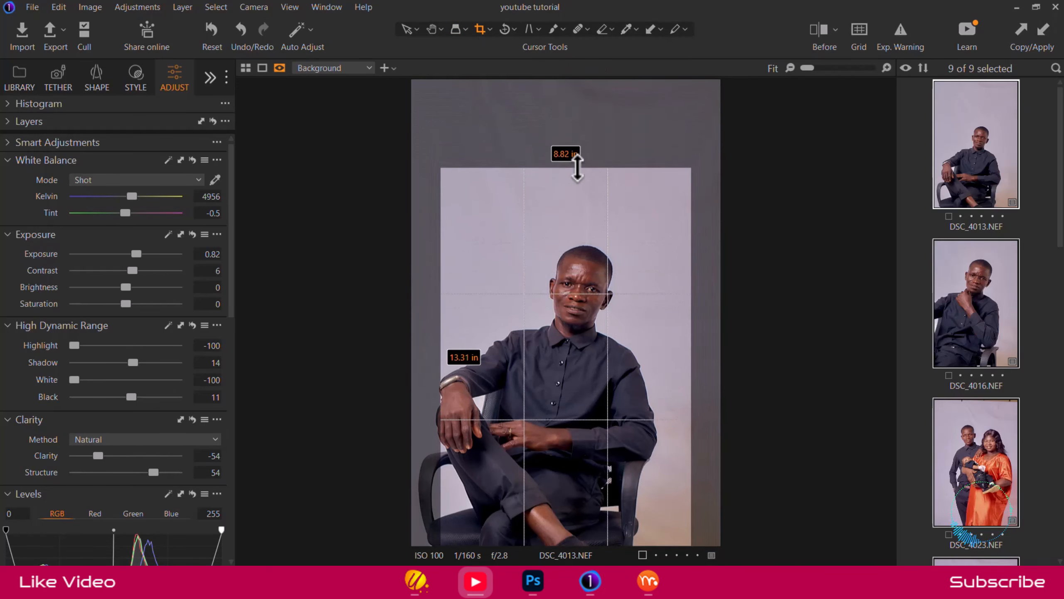
right_click(540, 218)
left_click(553, 221)
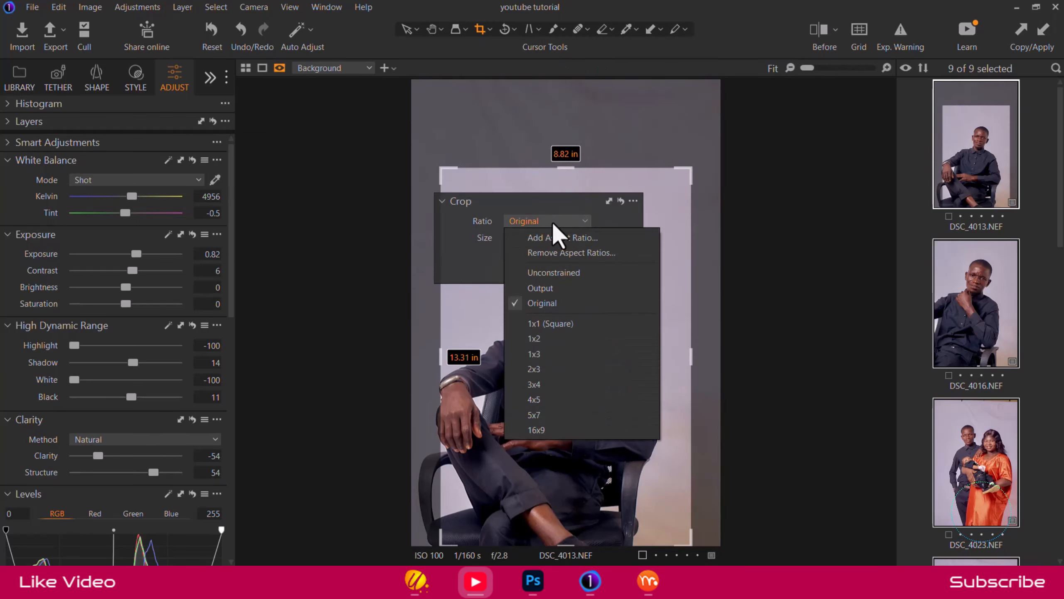
left_click(593, 405)
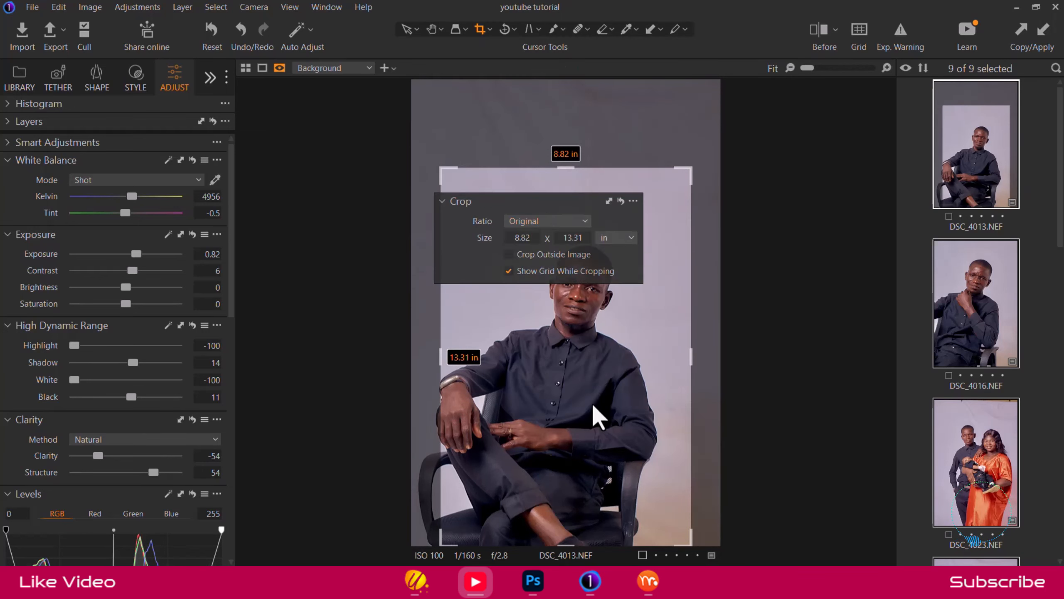
left_click_drag(597, 417, 515, 397)
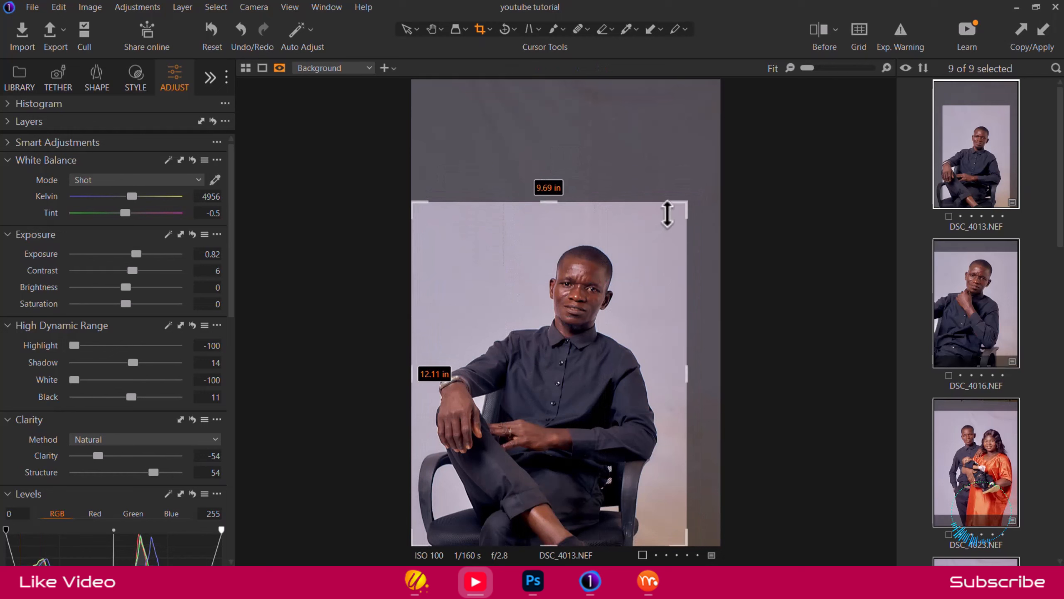
Tighten the crop of DSC_4013.NEF around the seated man to about 8.93 x 11.16 in and apply it
left_click_drag(668, 214, 669, 213)
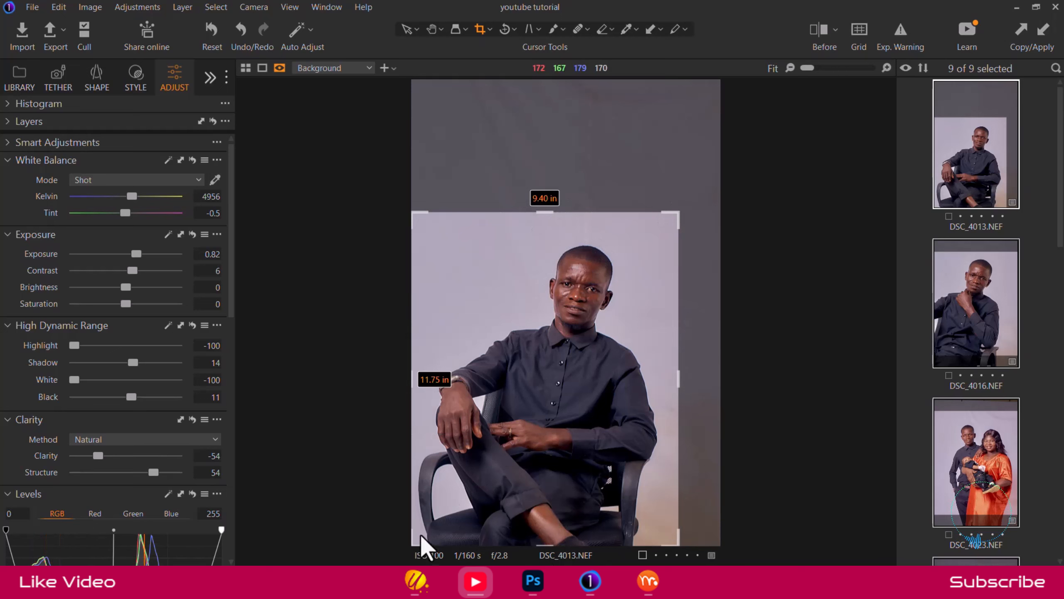
left_click_drag(421, 540, 424, 529)
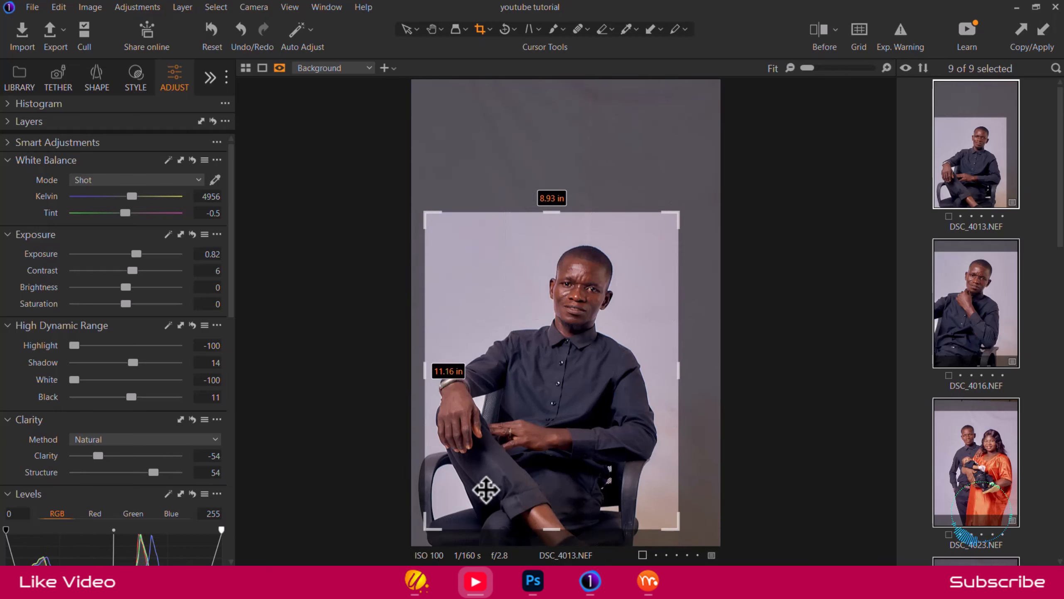
left_click_drag(486, 490, 478, 482)
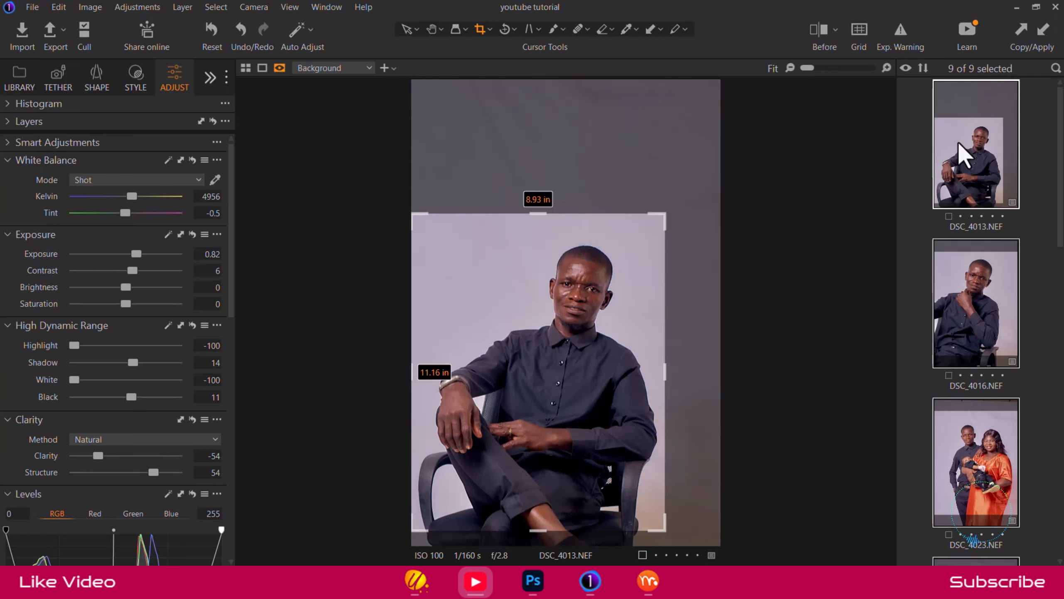
key("h")
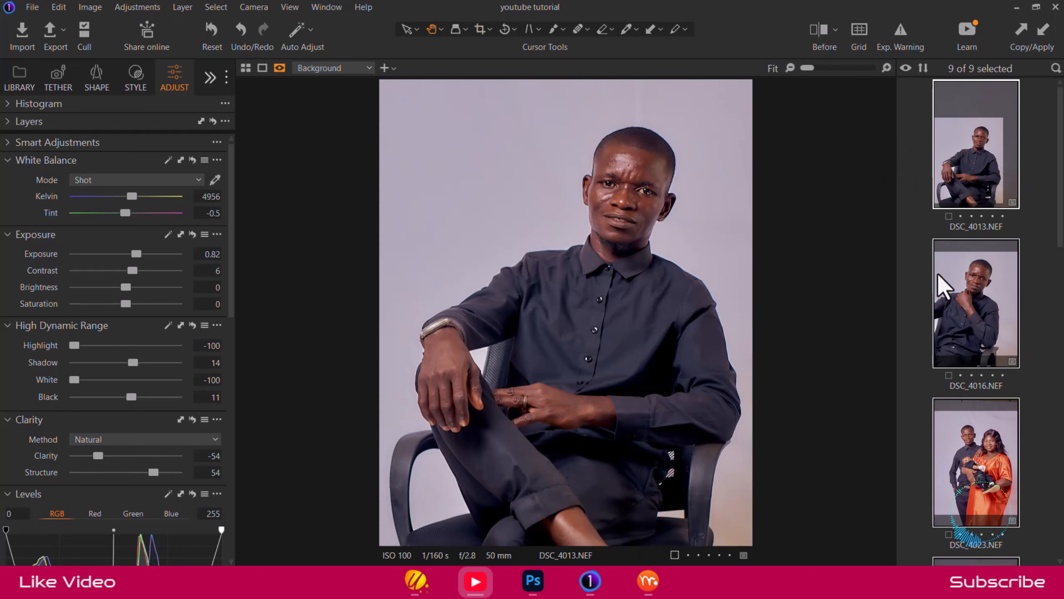
Select only DSC_4016.NEF and tighten its crop around the man posing with his hand at his chin
left_click(940, 289)
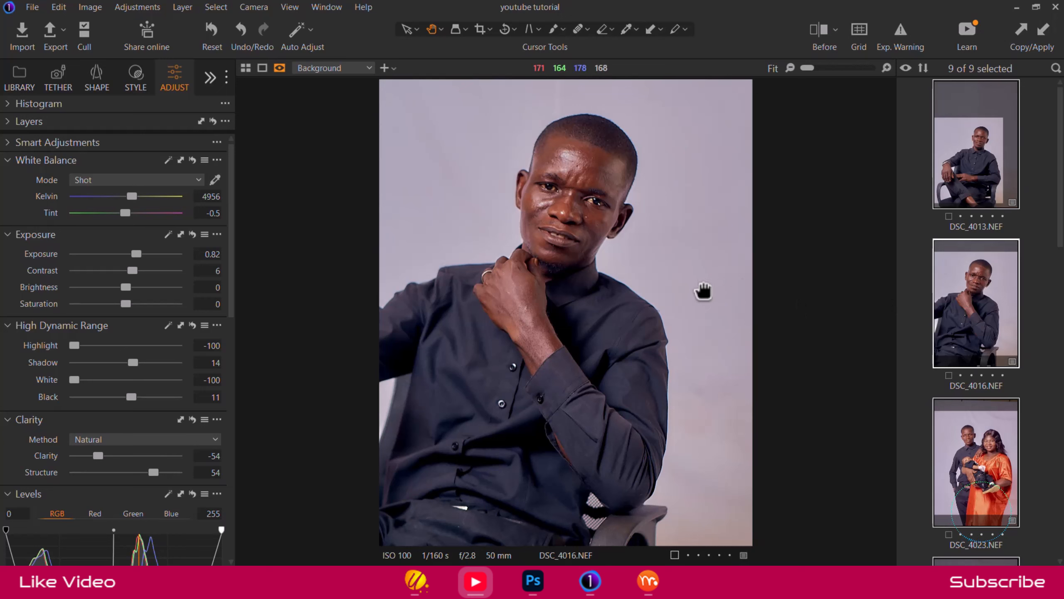
left_click(976, 279)
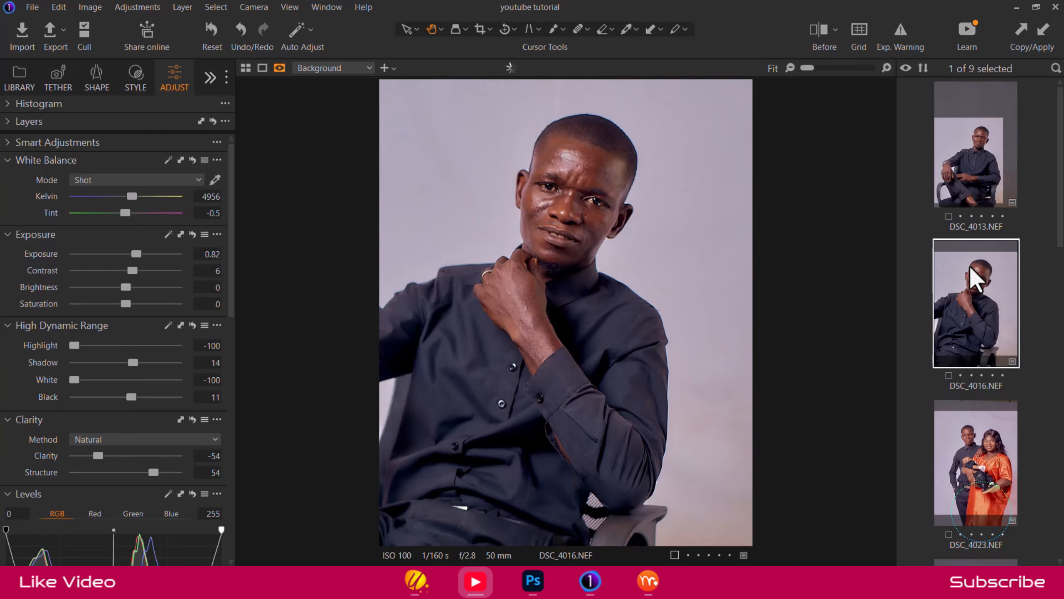
left_click(480, 29)
left_click_drag(591, 269, 549, 270)
left_click_drag(720, 320, 688, 319)
left_click_drag(607, 313, 599, 295)
Crop DSC_4023.NEF around the couple with their baby to about 10.23 x 12.79 in
left_click(948, 454)
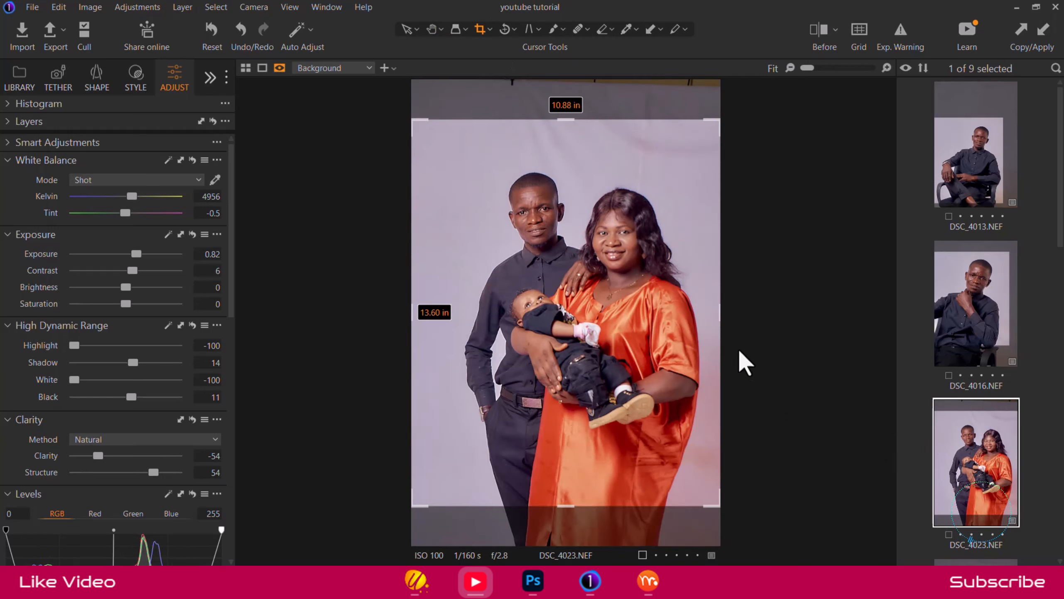
left_click_drag(691, 307, 687, 316)
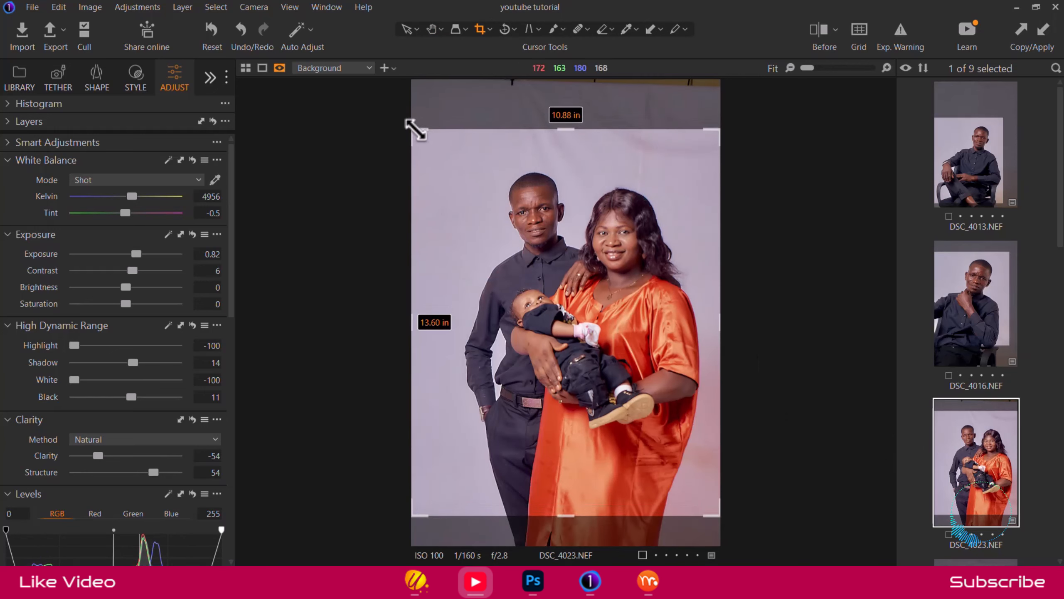
left_click_drag(412, 130, 430, 152)
left_click_drag(529, 235, 530, 227)
Set the crop ratio of DSC_4072.NEF, the seated family portrait in white, to Original
scroll(1046, 428, "down", 3)
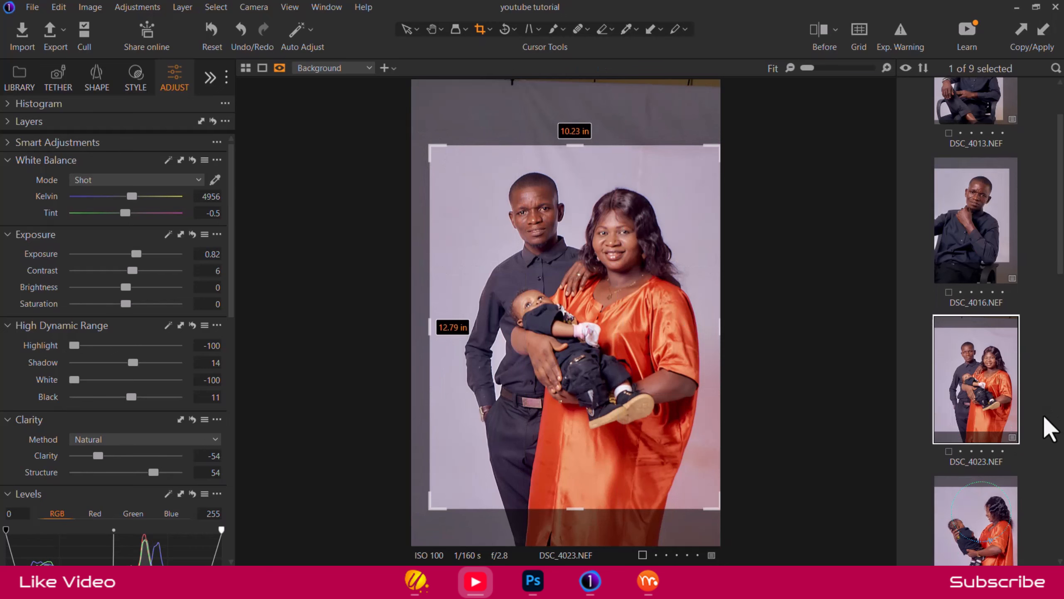
left_click(1001, 380)
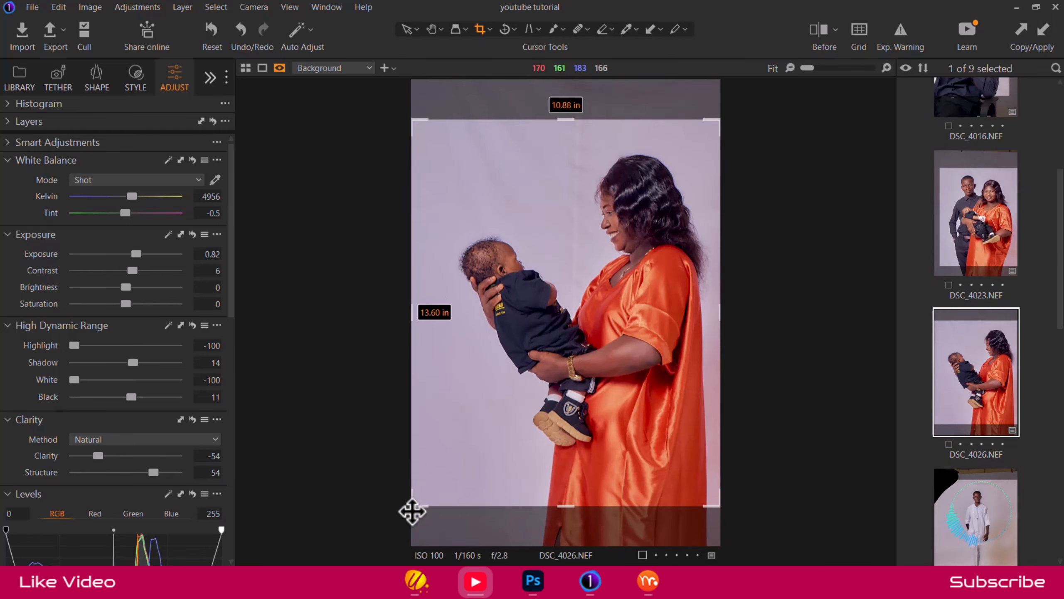
scroll(974, 476, "down", 5)
left_click(973, 475)
scroll(974, 508, "down", 2)
left_click(981, 470)
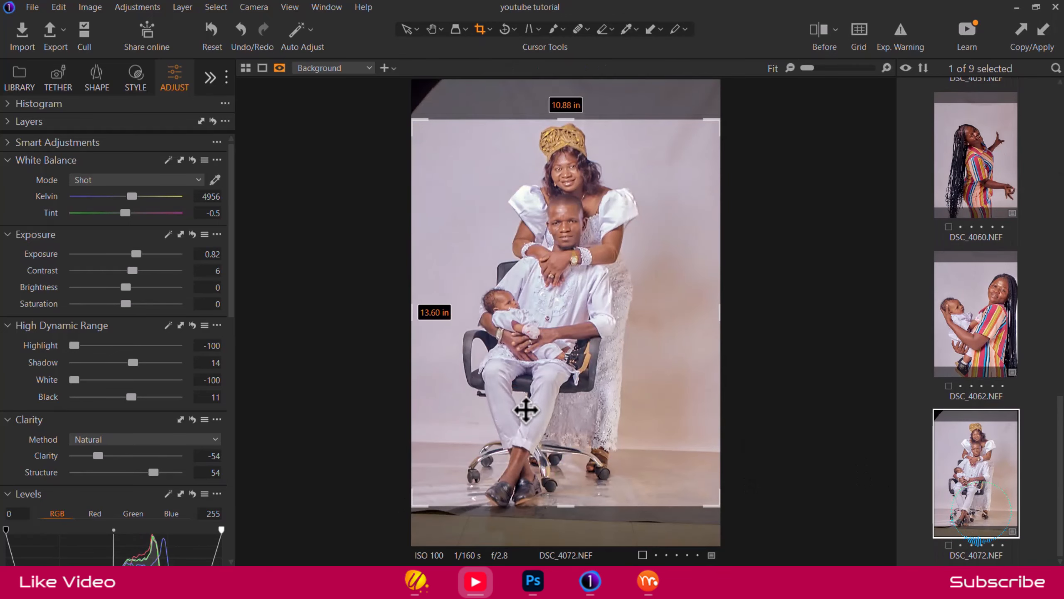
mouse_move(558, 399)
left_mouse_down()
mouse_move(558, 383)
mouse_move(546, 402)
mouse_move(555, 388)
mouse_move(557, 399)
left_mouse_up()
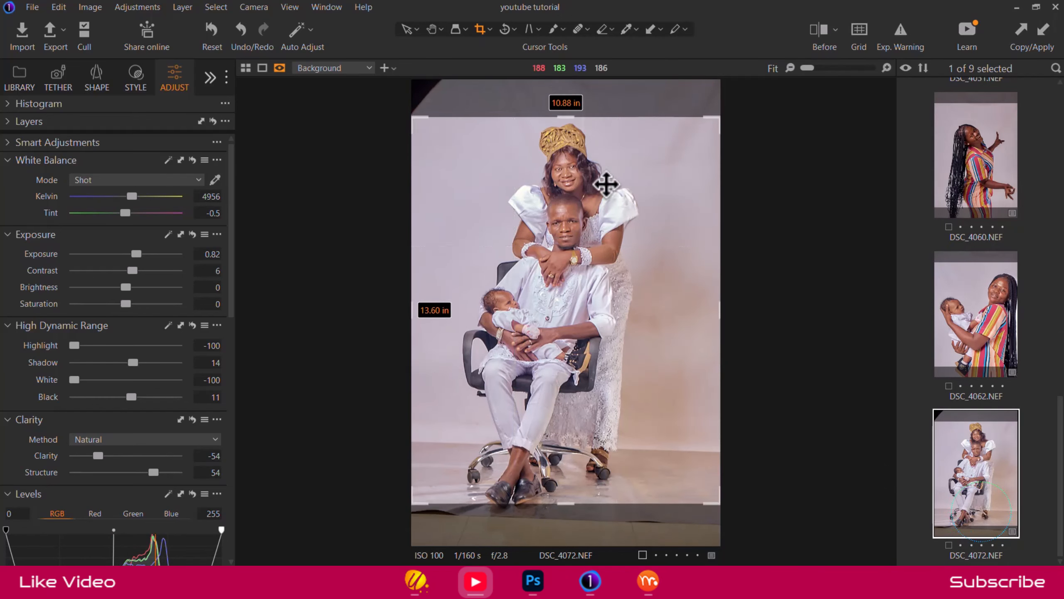
right_click(614, 222)
left_click(620, 223)
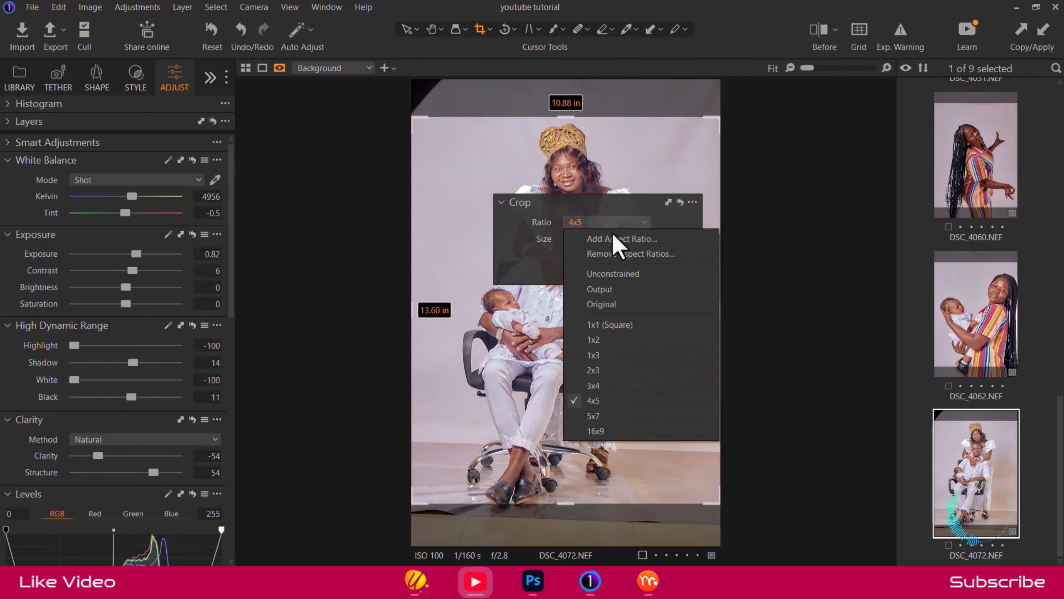
left_click(617, 307)
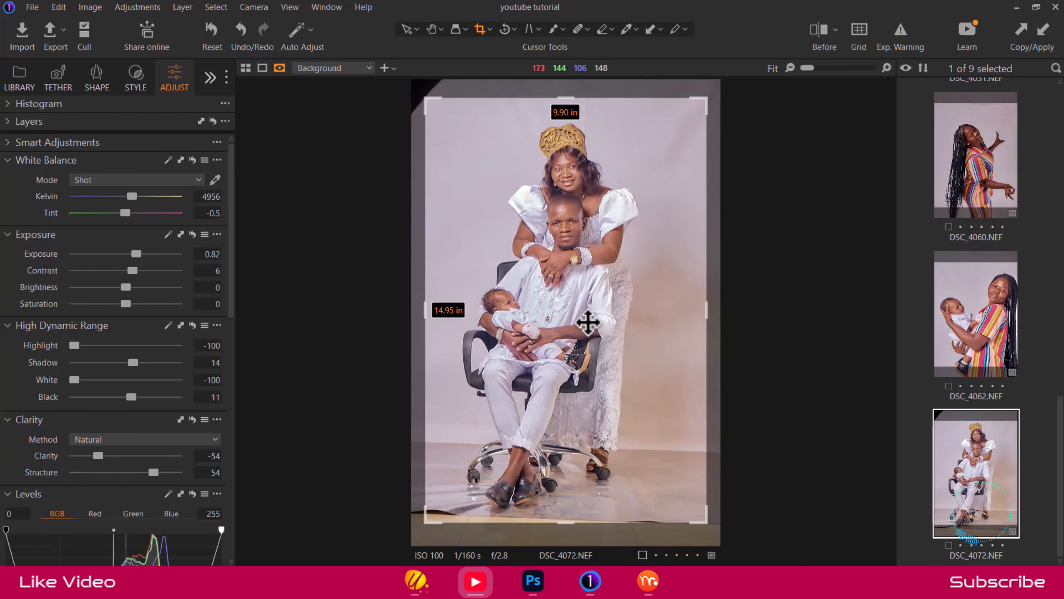
Enlarge the crop of DSC_4072.NEF around the family to about 10.78 x 16.28 in and apply it
left_click_drag(584, 389, 576, 394)
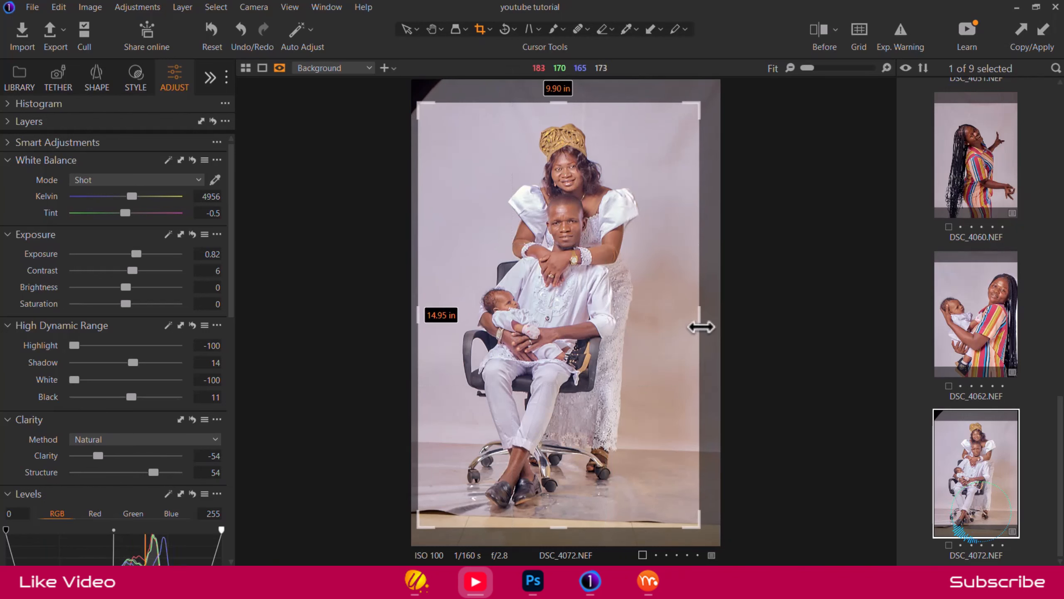
left_click_drag(703, 326, 715, 321)
left_click_drag(423, 319, 402, 314)
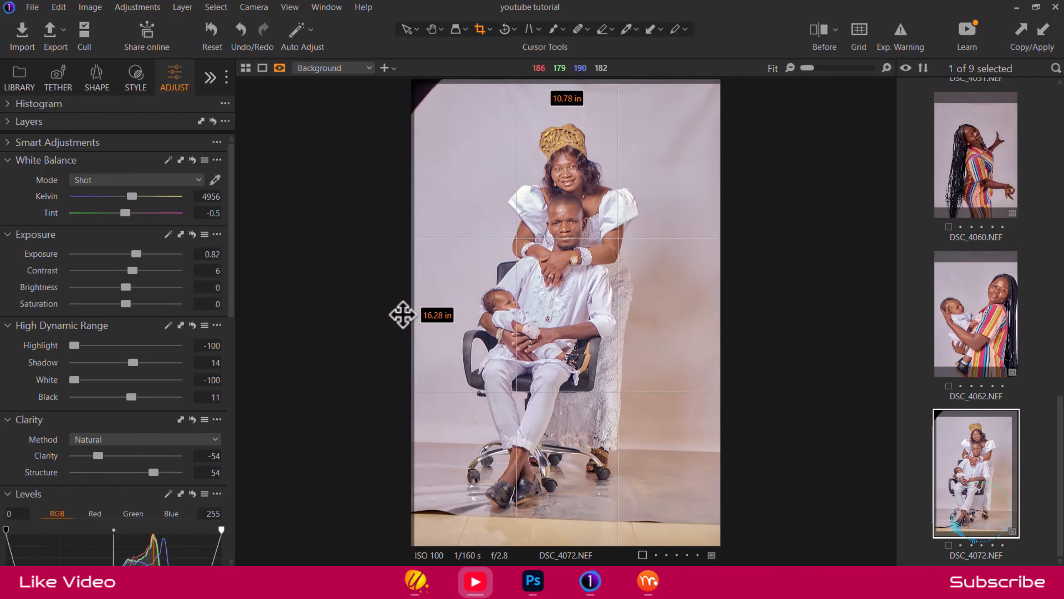
left_click_drag(500, 306, 493, 304)
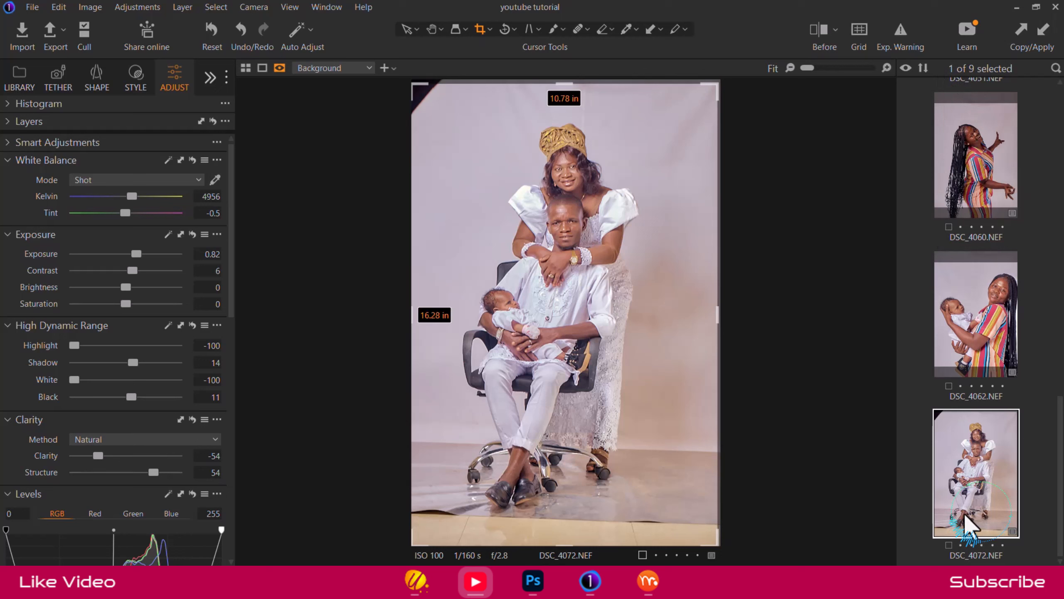
scroll(972, 503, "up", 10)
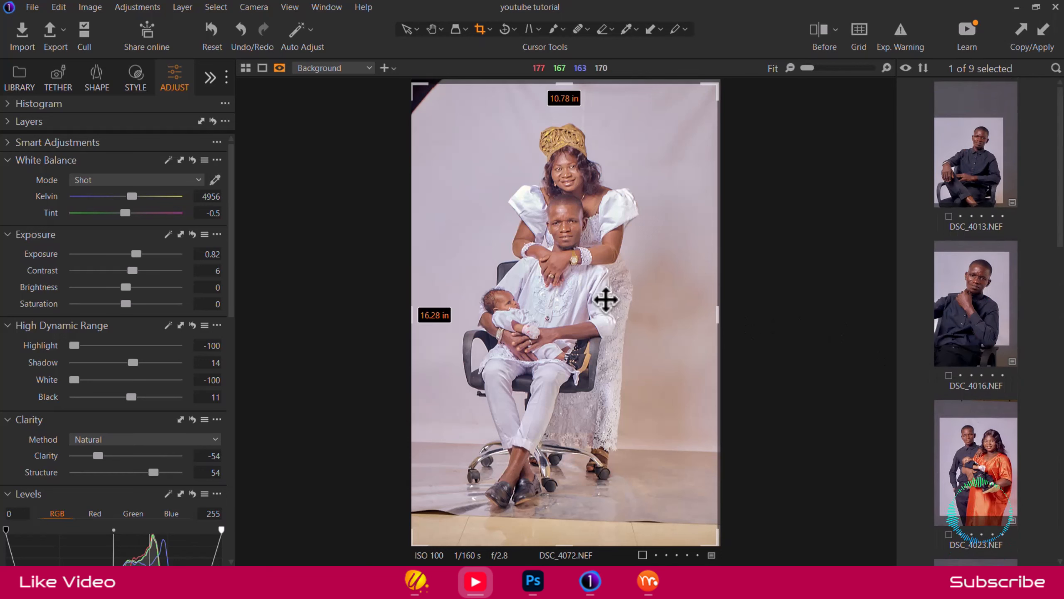
left_click(407, 29)
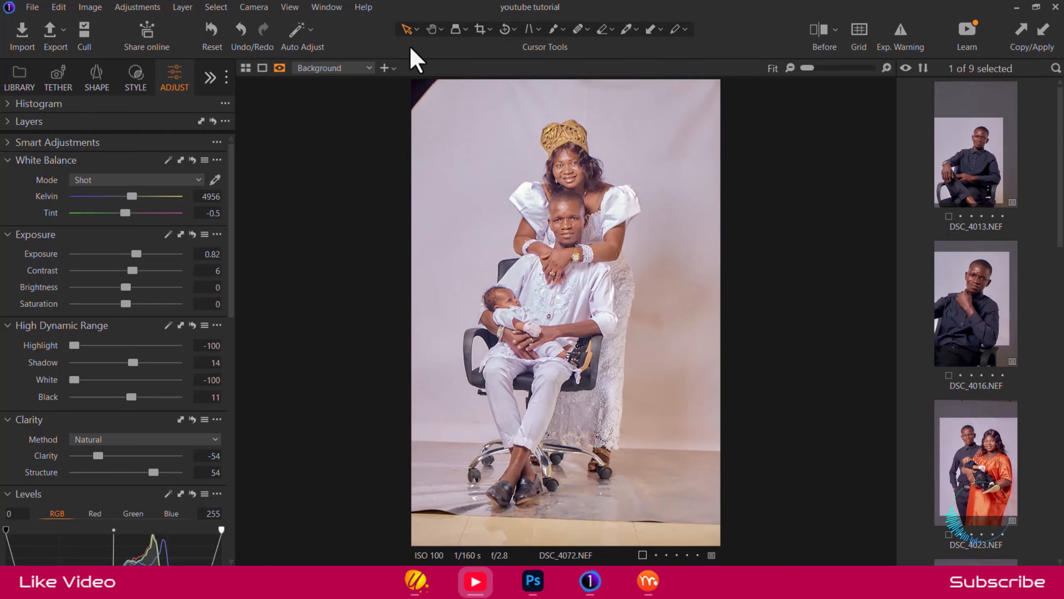
Select all nine photos and open the export dialog for them, maximized
key("ctrl+a")
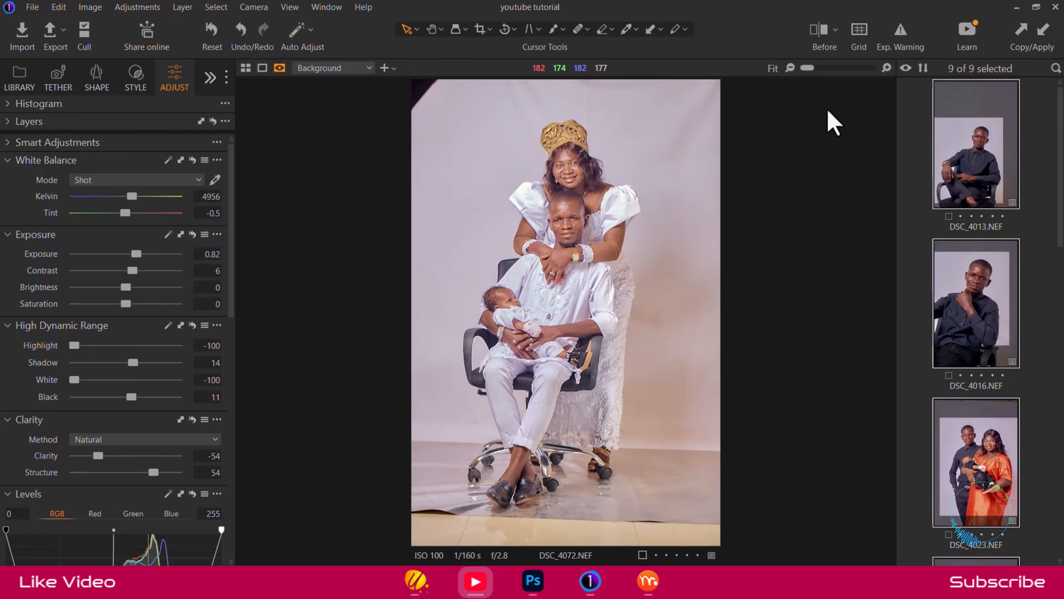
left_click(50, 33)
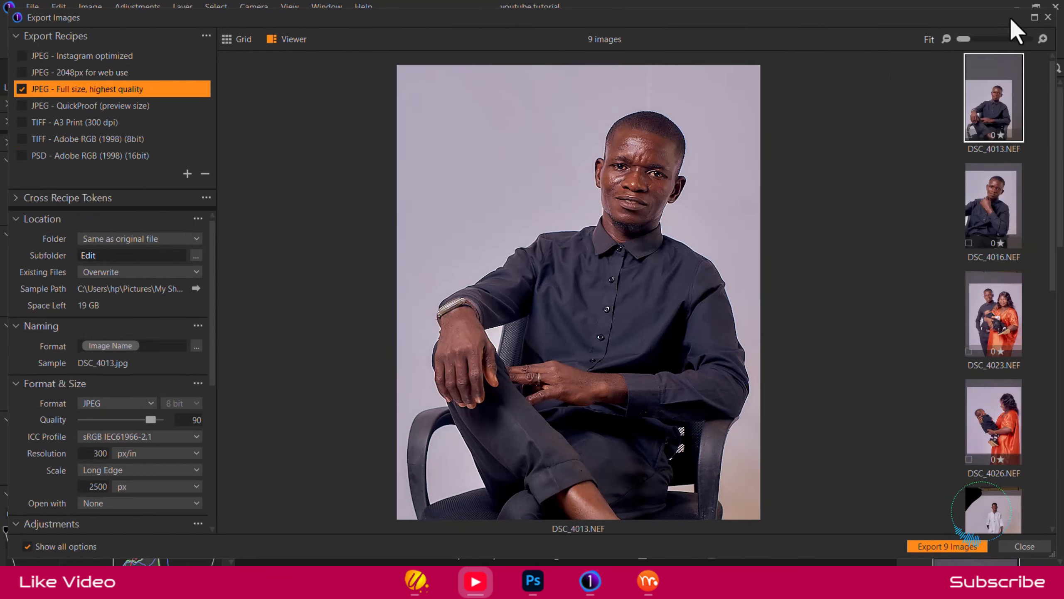
left_click(1034, 17)
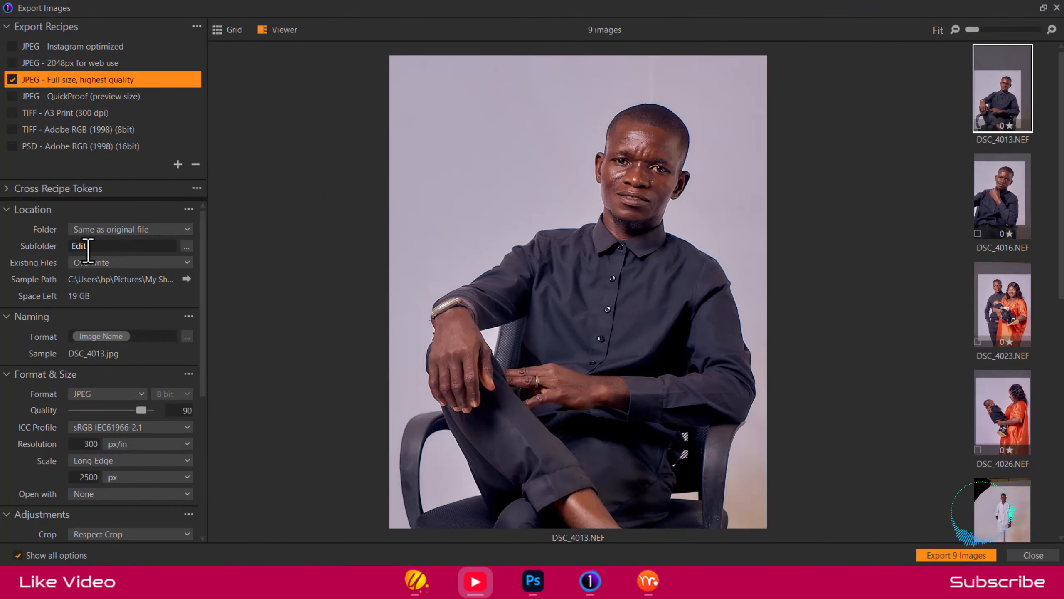
Set the export subfolder to Edit 2, keeping the folder as Same as original file and existing files as Overwrite
left_click(186, 230)
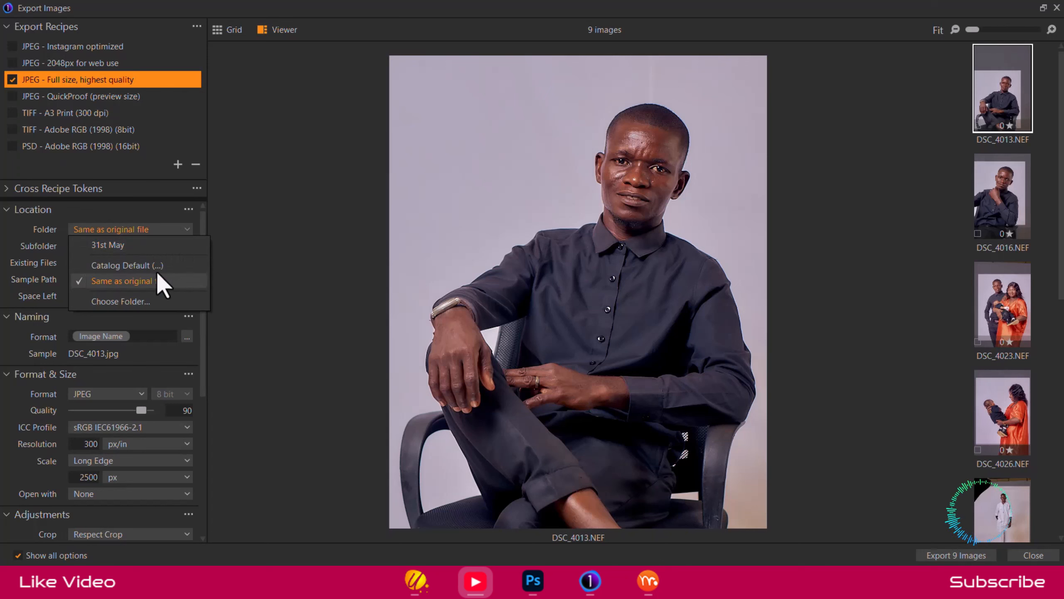
left_click(11, 230)
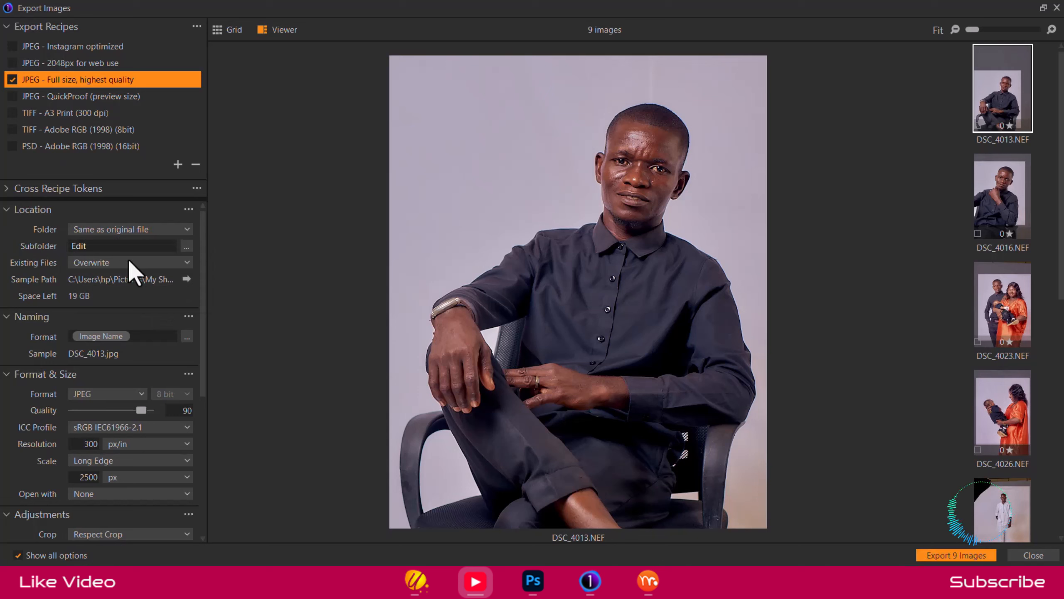
left_click(187, 229)
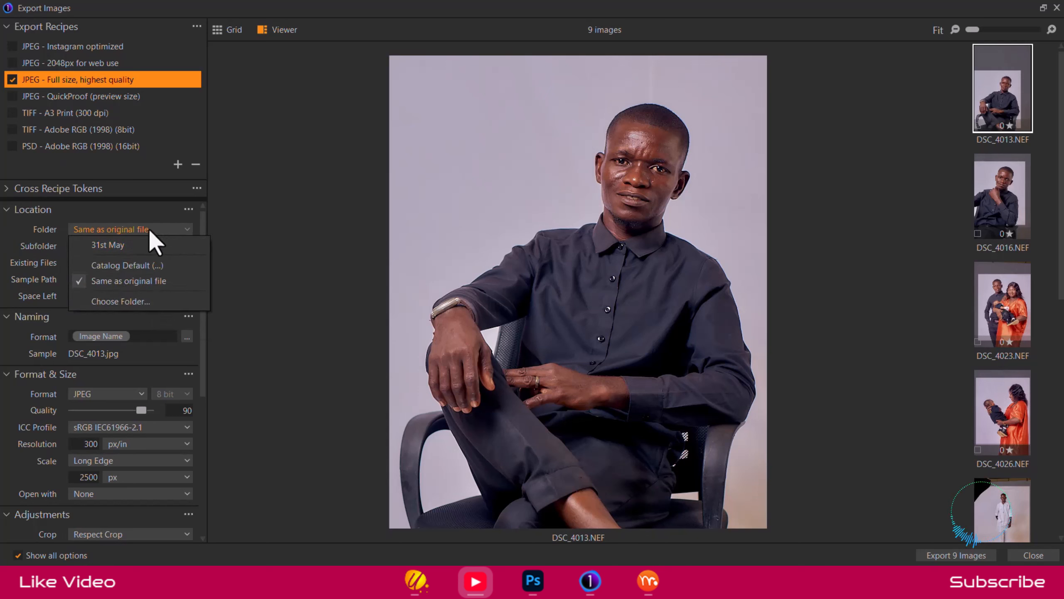
left_click(20, 231)
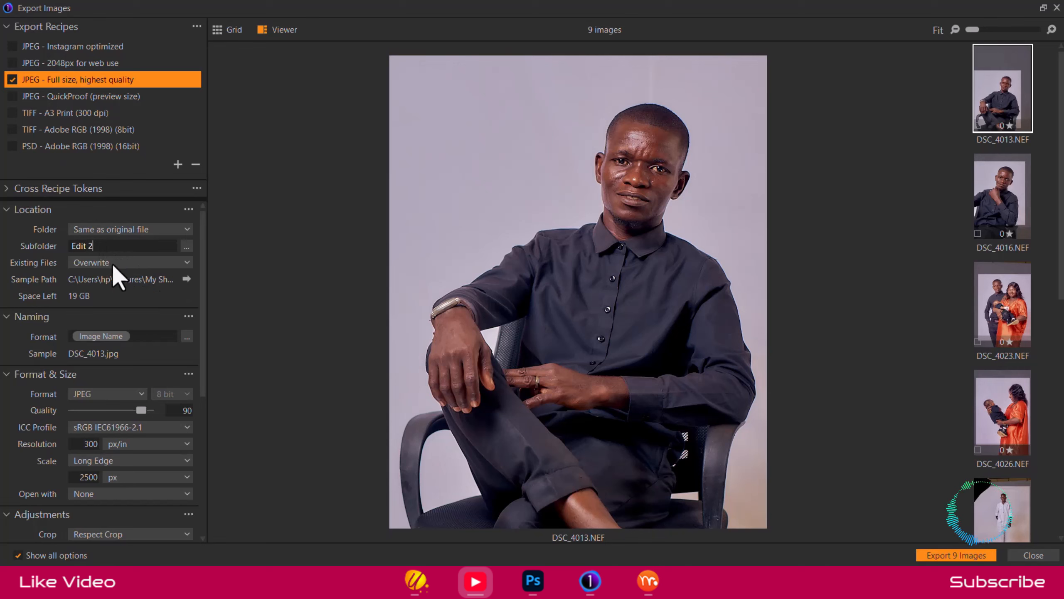
left_click(113, 264)
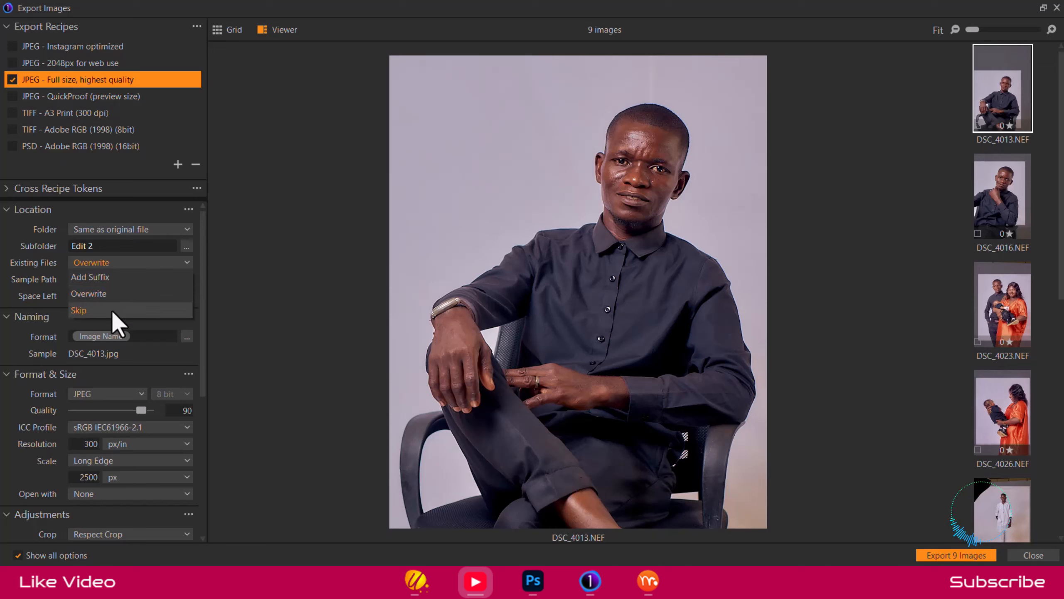
left_click(16, 296)
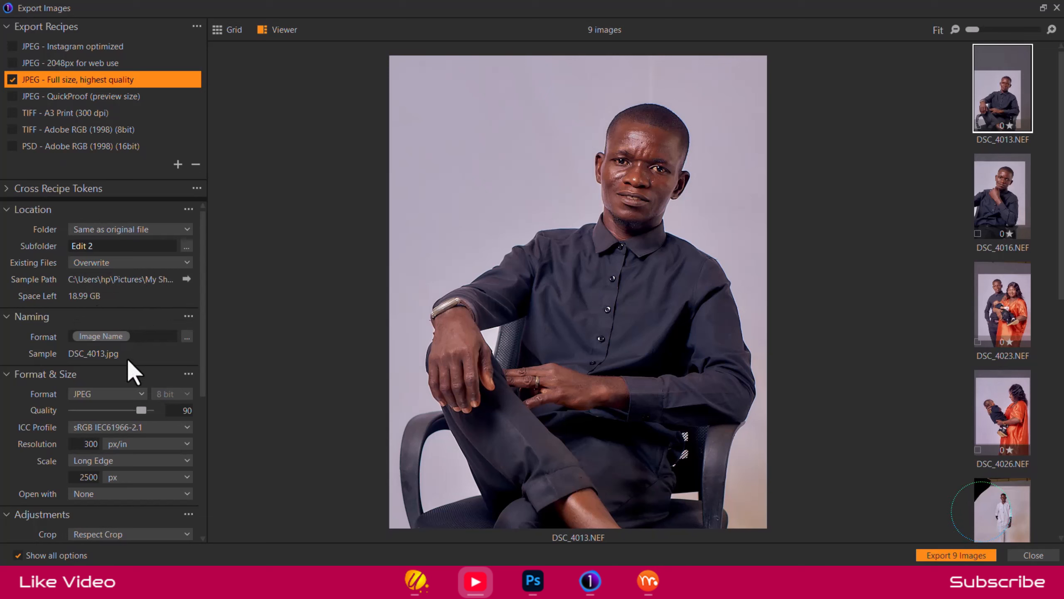
Review the export's format and size settings and the applications offered for opening the exported files
scroll(119, 376, "down", 1)
scroll(116, 373, "down", 1)
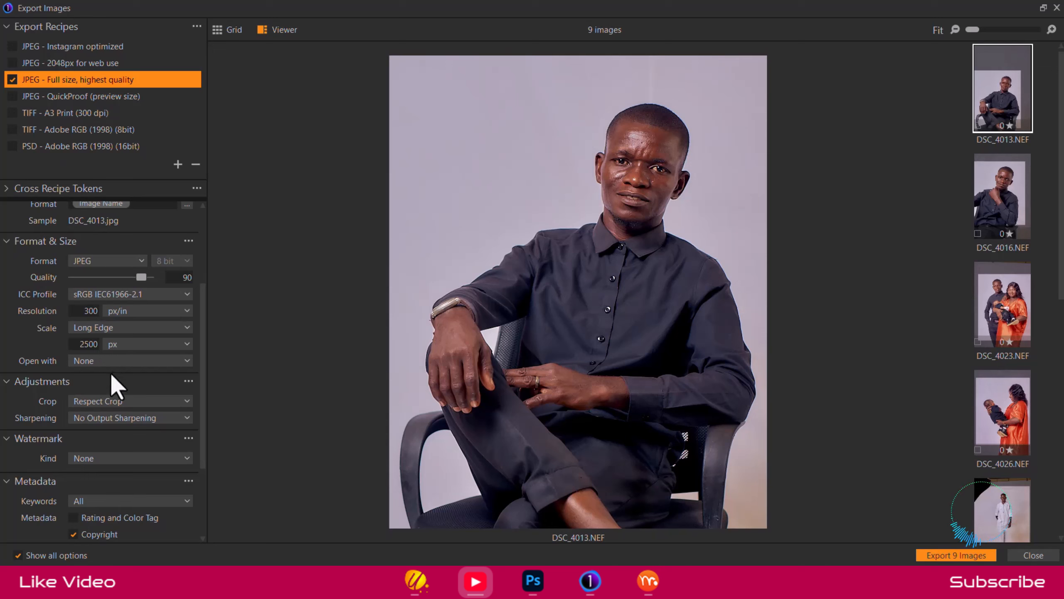
left_click(114, 362)
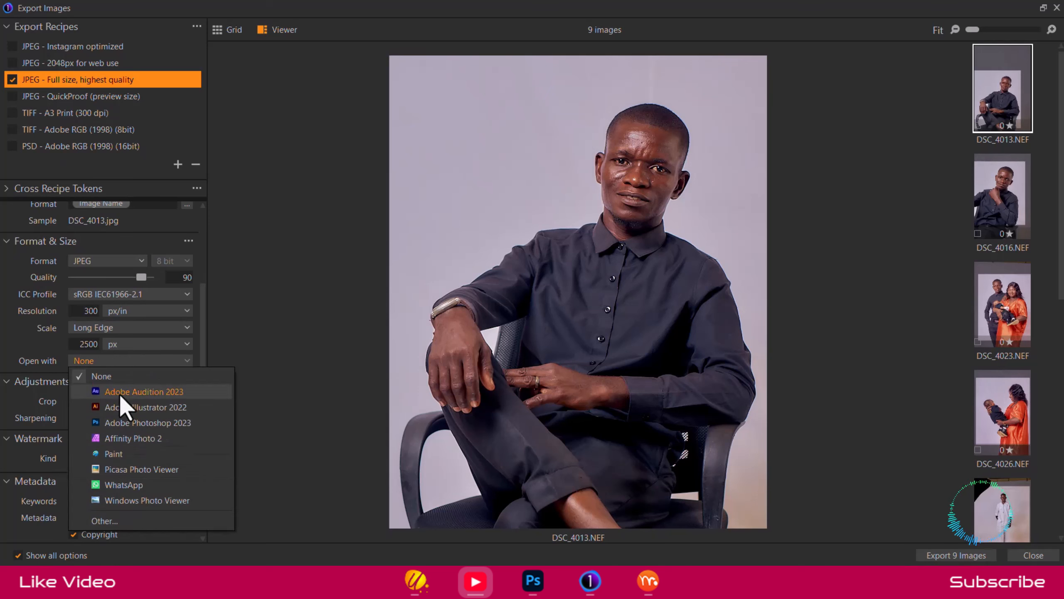
left_click(235, 342)
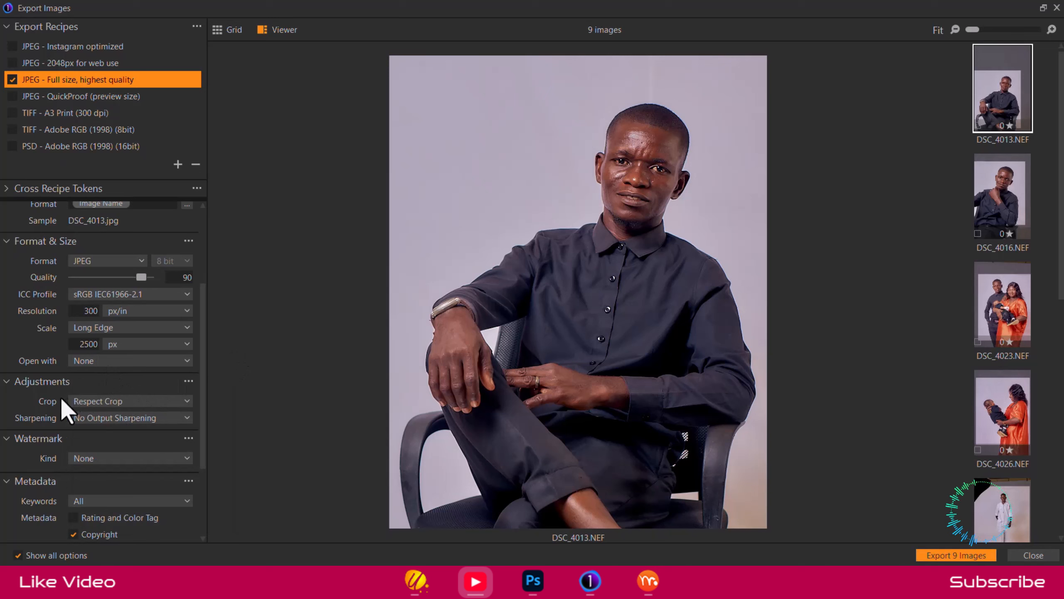
Set the export watermark kind to Image and open the folder containing the watermark file
scroll(50, 444, "down", 1)
scroll(42, 444, "down", 2)
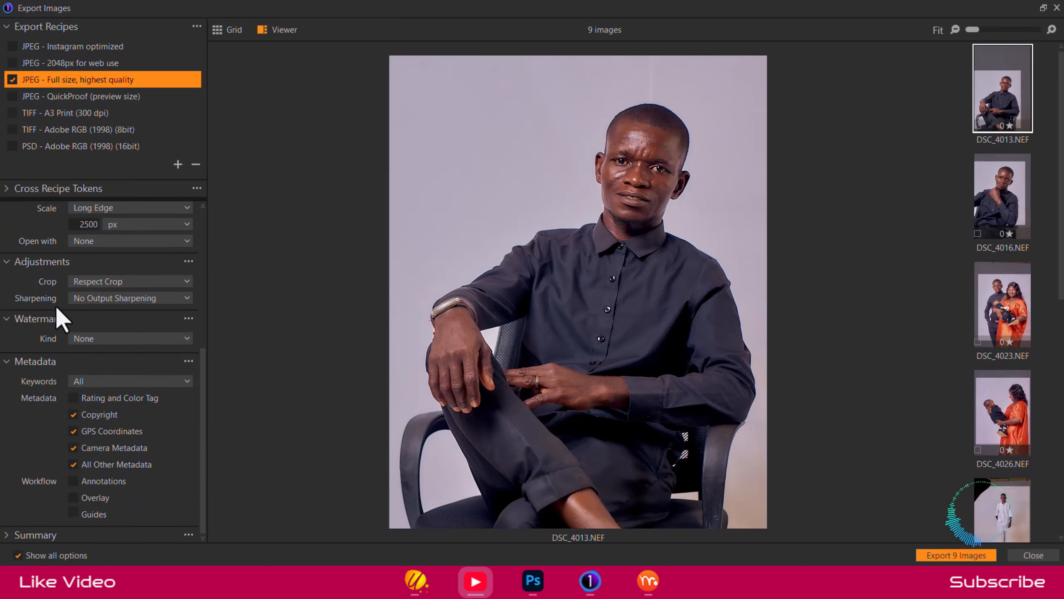
left_click(113, 338)
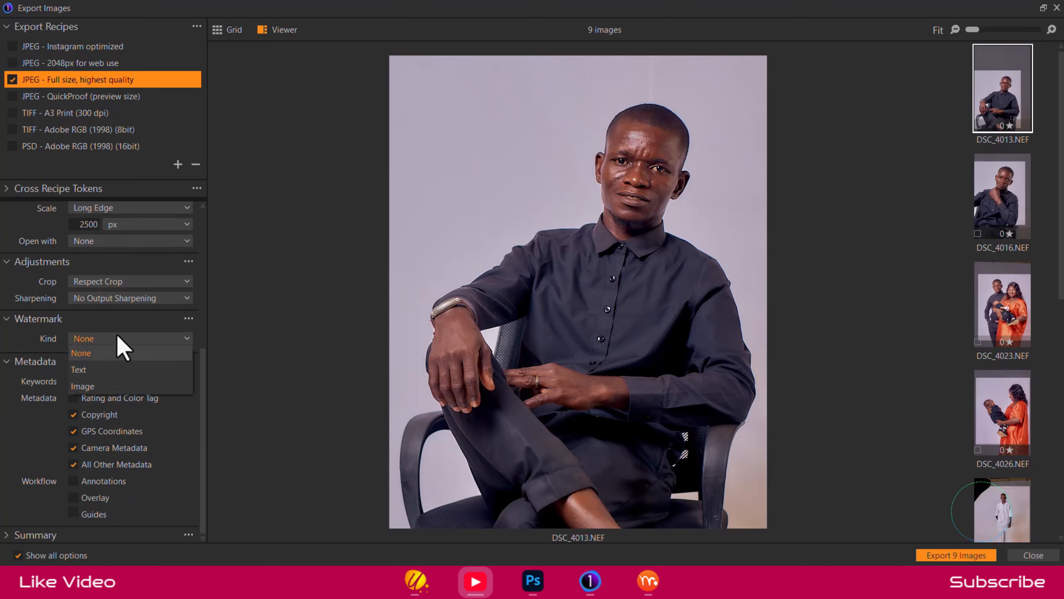
left_click(116, 341)
left_click(116, 341)
left_click(118, 385)
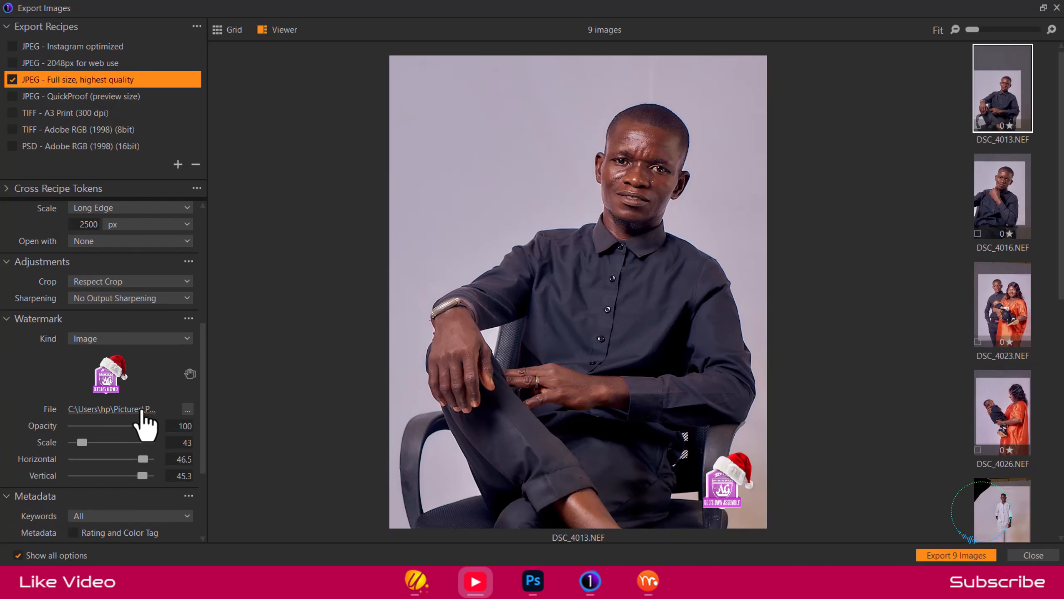
left_click(167, 409)
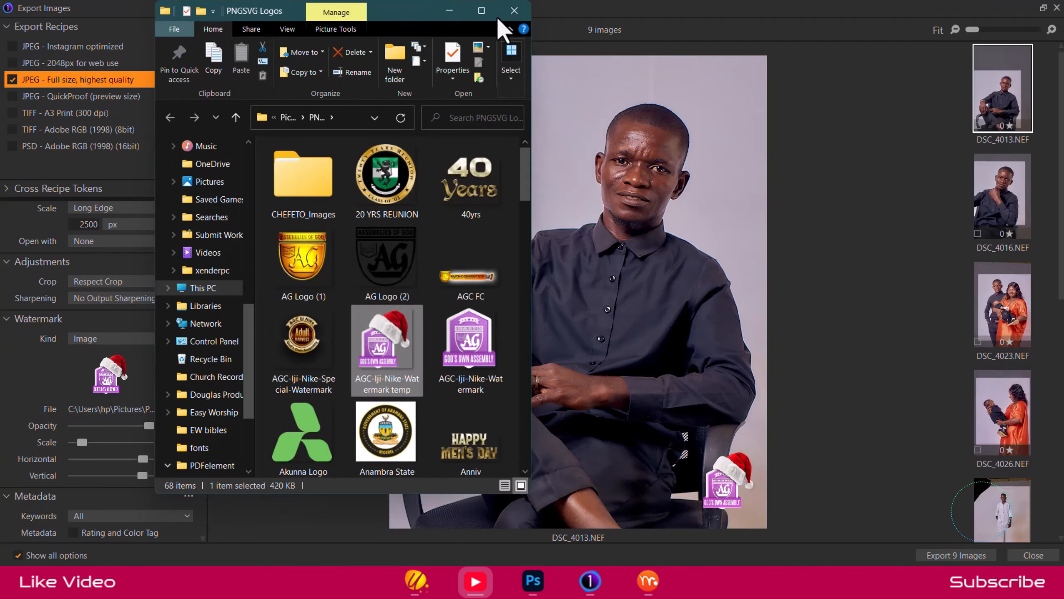
Replace the export watermark image with ugraf-photo-(1) from the U-Graff folder in Pictures
left_click(512, 13)
left_click(188, 409)
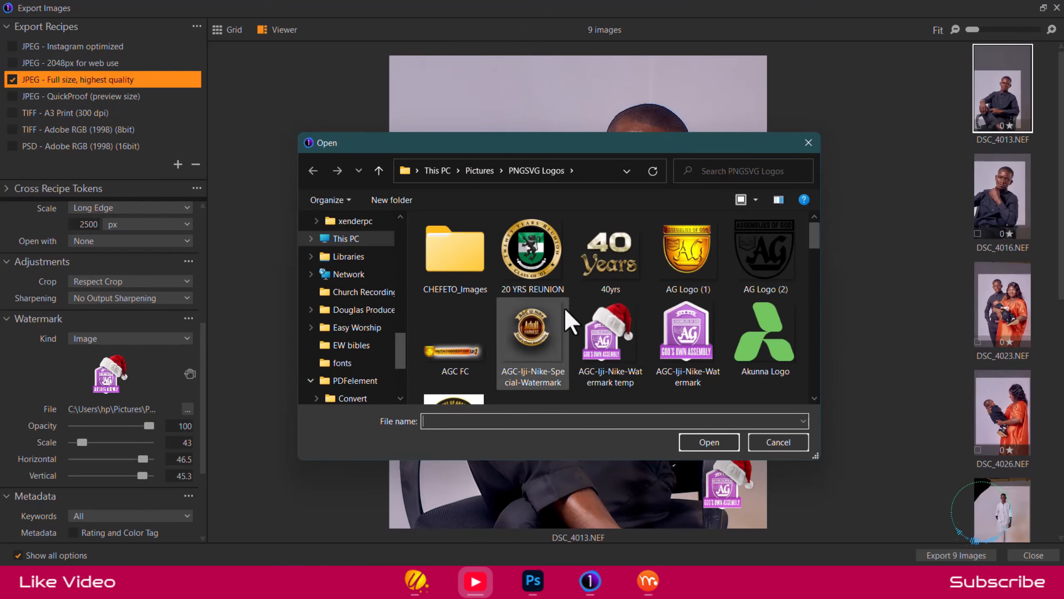
left_click(479, 170)
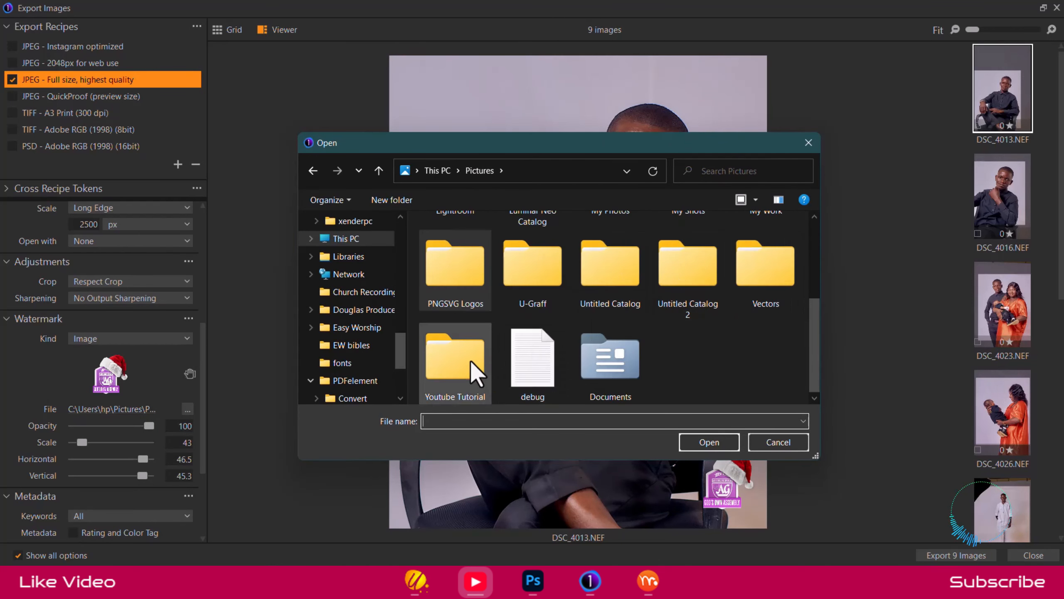
double_click(622, 282)
left_click(461, 358)
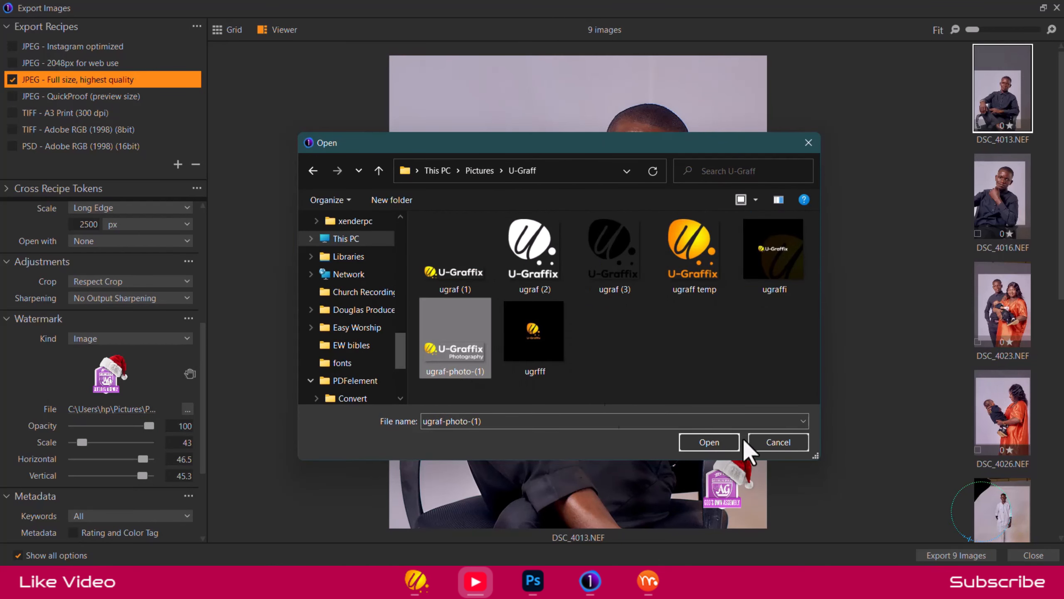
left_click(727, 442)
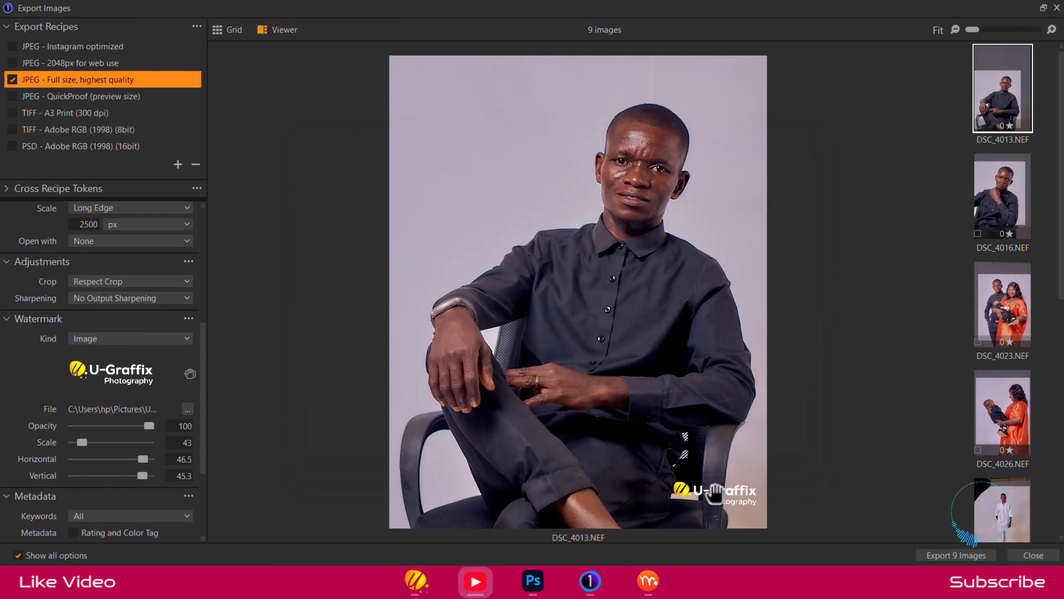
Scale the watermark to 25 at 100 opacity and reposition it at horizontal -42.8 and vertical -25
mouse_move(150, 426)
left_mouse_down()
mouse_move(108, 425)
mouse_move(156, 427)
left_mouse_up()
left_click_drag(82, 443, 76, 442)
left_click(190, 373)
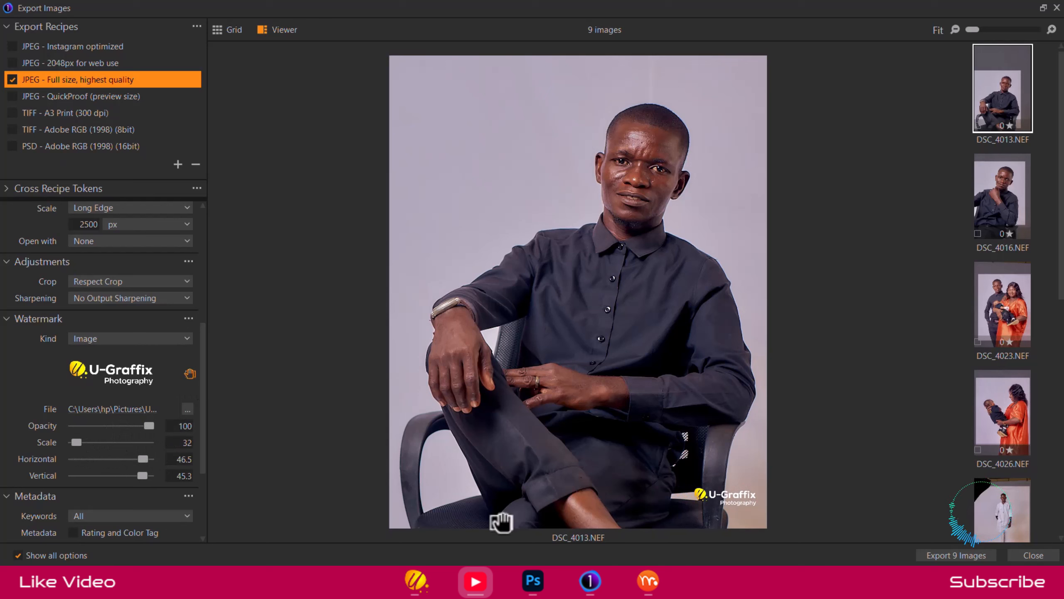
left_click_drag(698, 494, 404, 173)
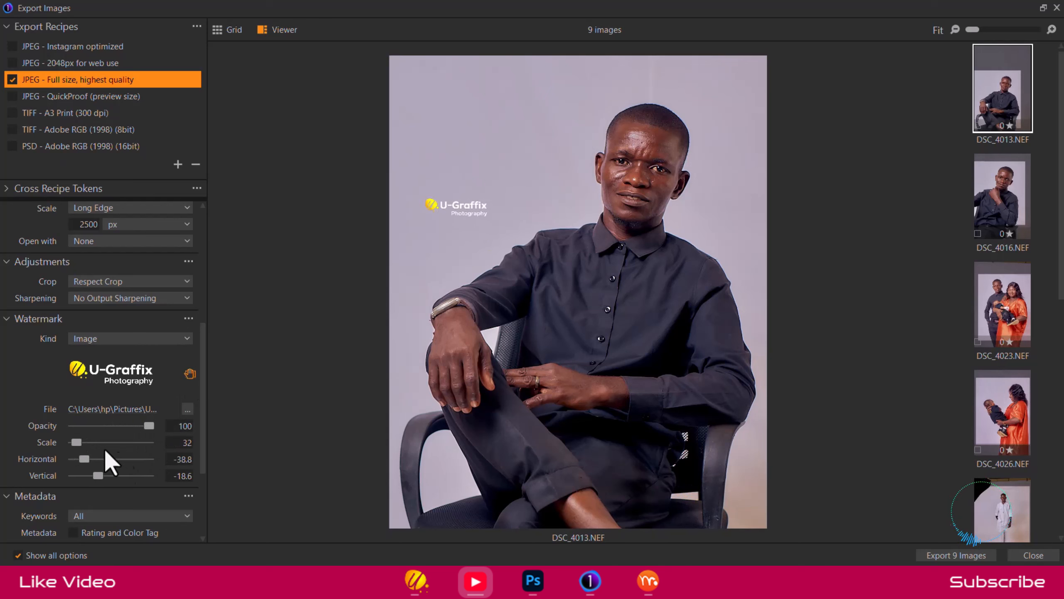
left_click_drag(76, 444, 79, 459)
left_click(92, 474)
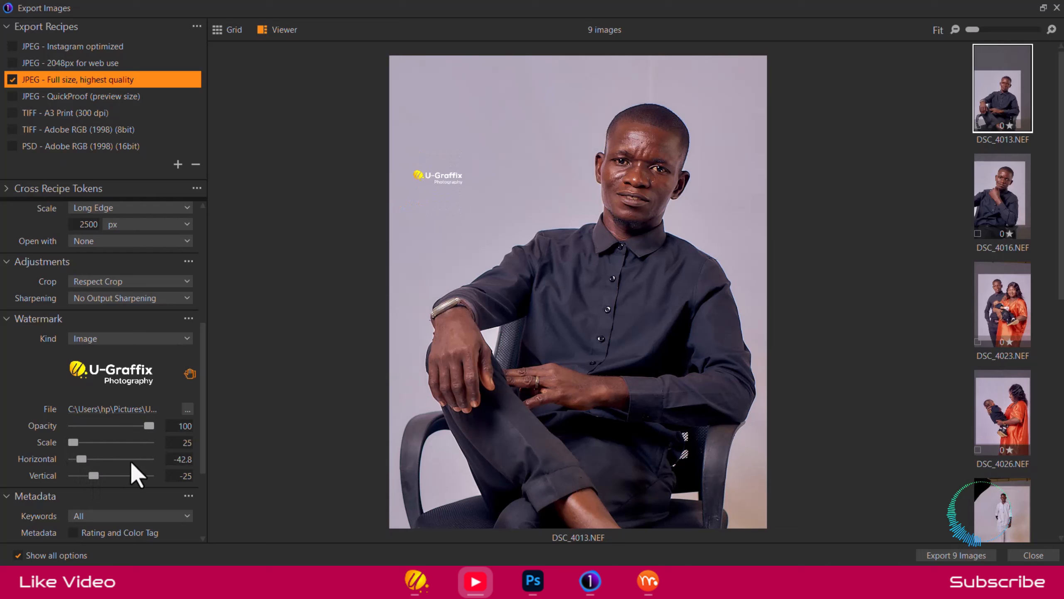
Examine the metadata options and export summary, checking the watermark placement and estimated file size on several of the photos
scroll(188, 370, "down", 3)
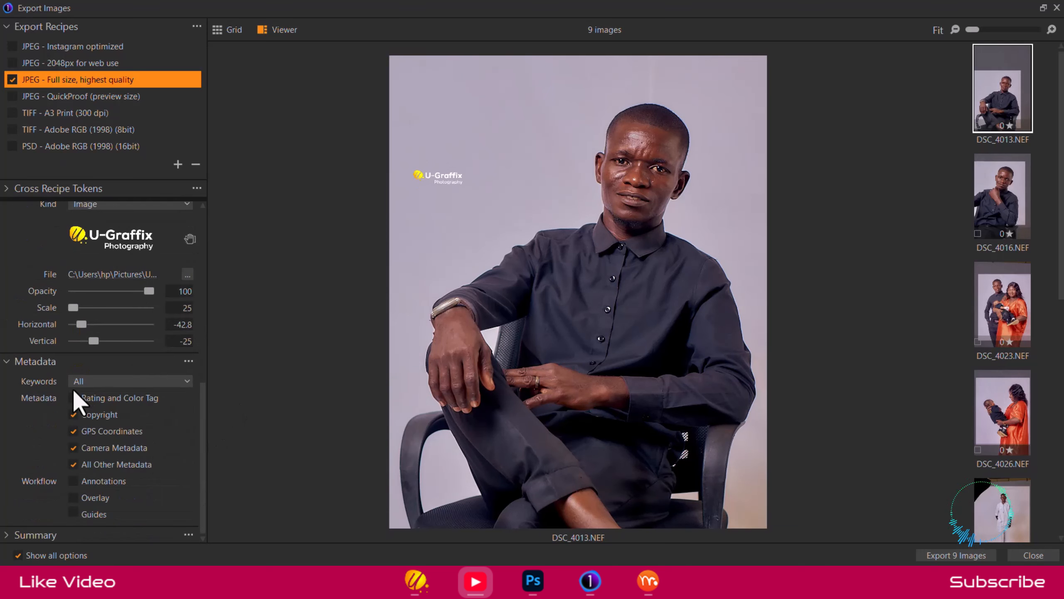
left_click(30, 535)
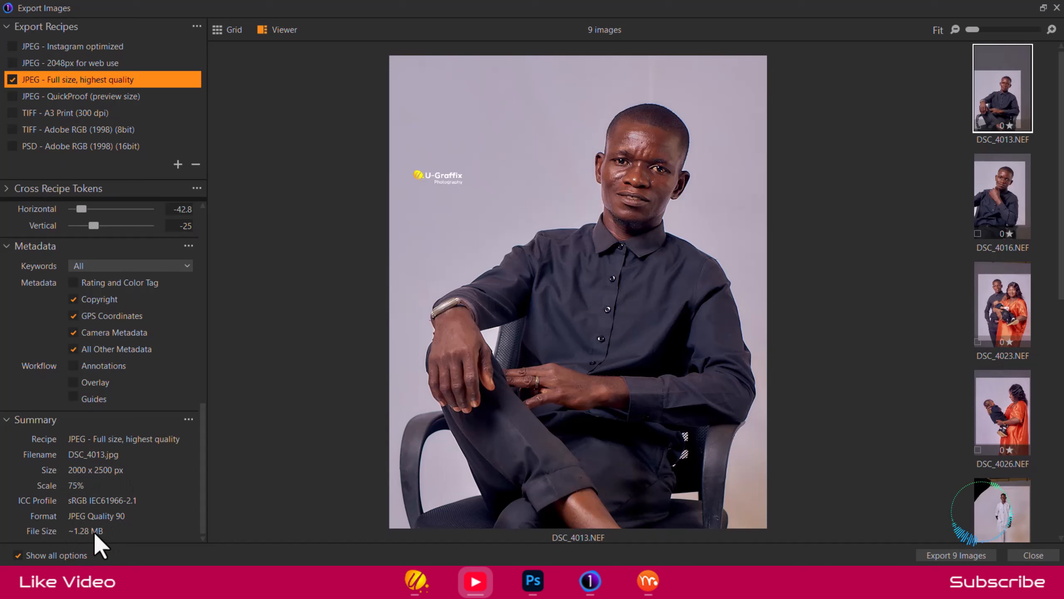
left_click(1013, 206)
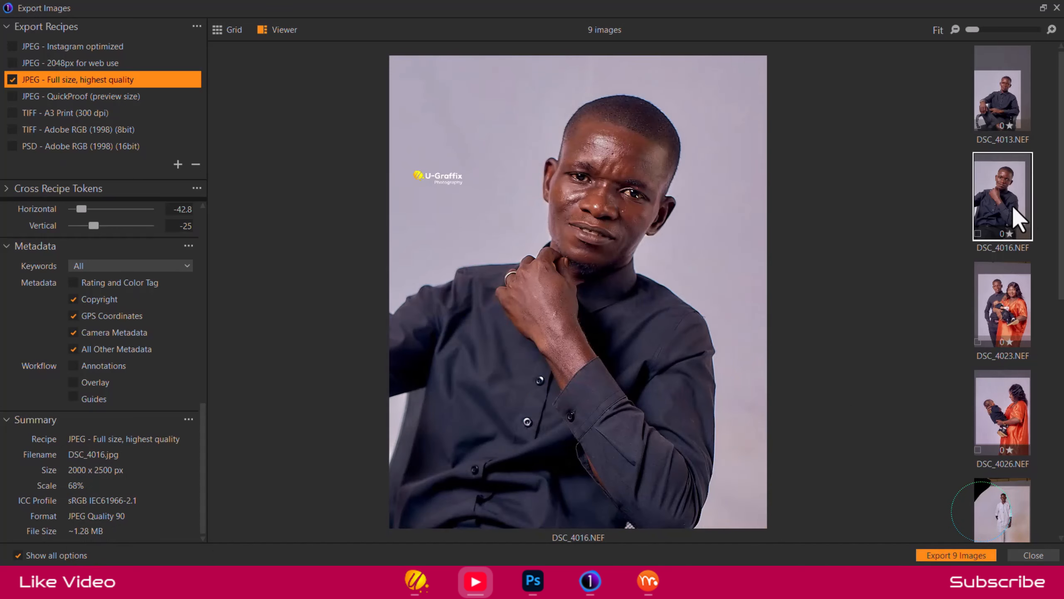
left_click(1002, 294)
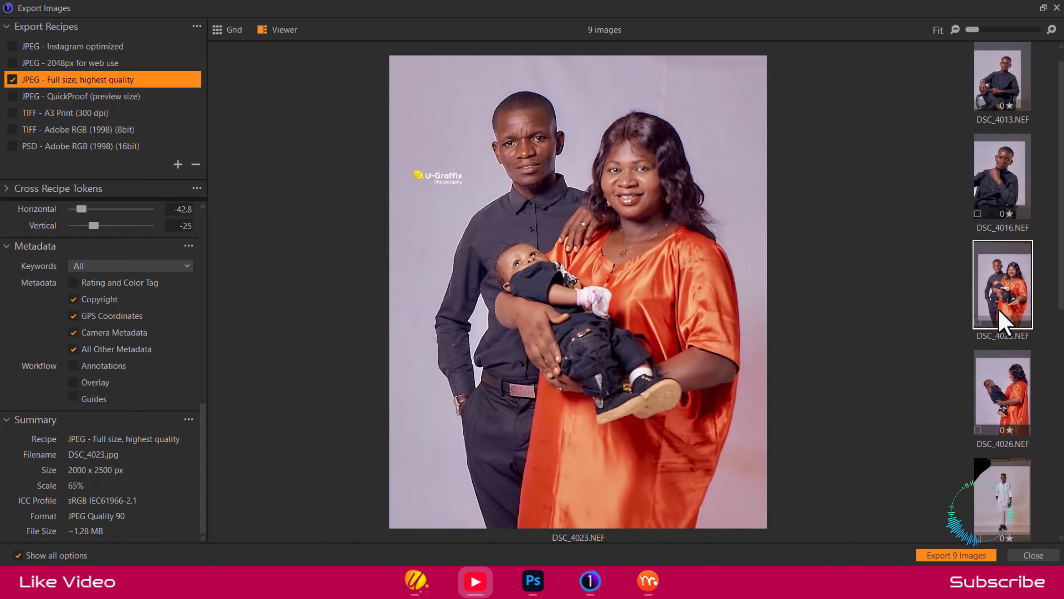
left_click(996, 373)
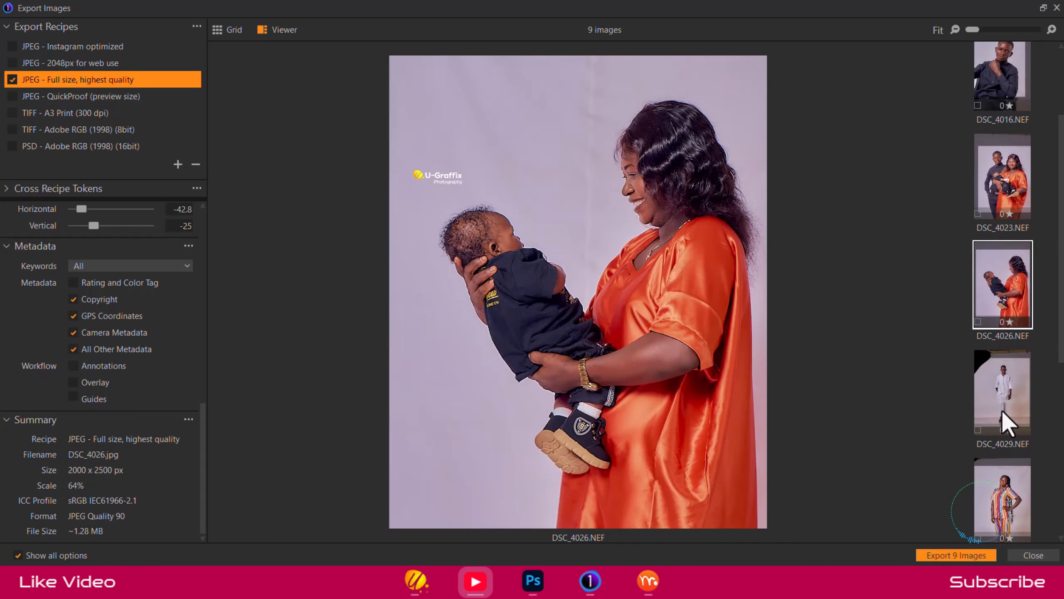
left_click(1000, 423)
left_click(1003, 504)
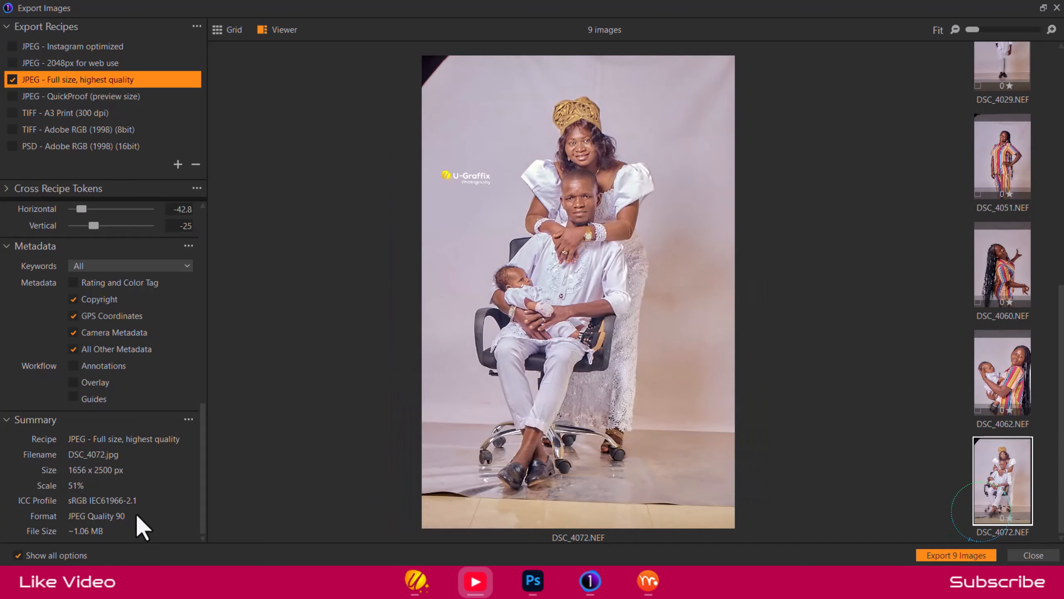
left_click(999, 394)
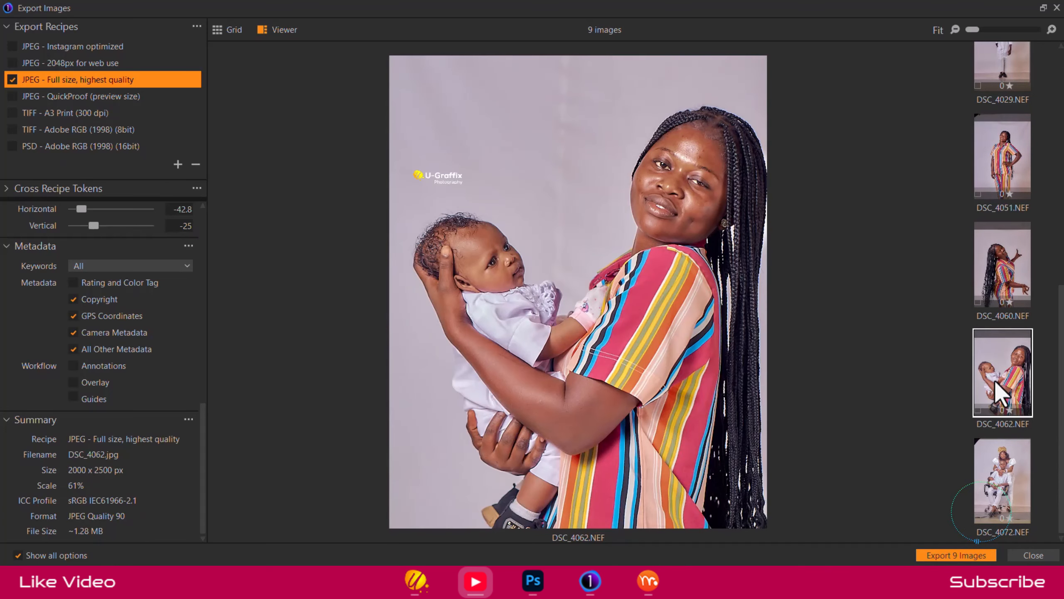
left_click(1007, 310)
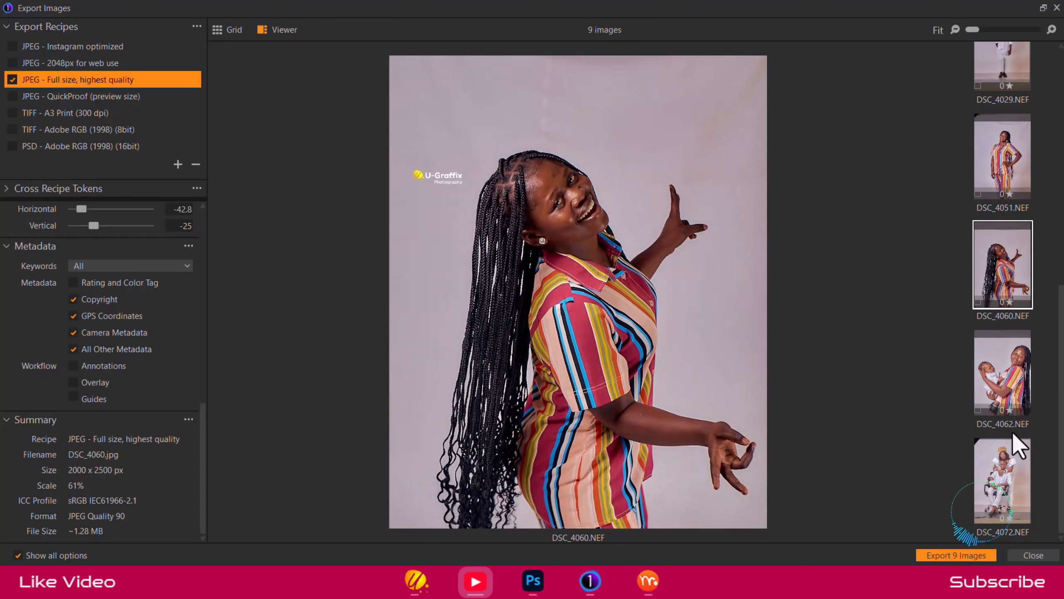
left_click(1016, 480)
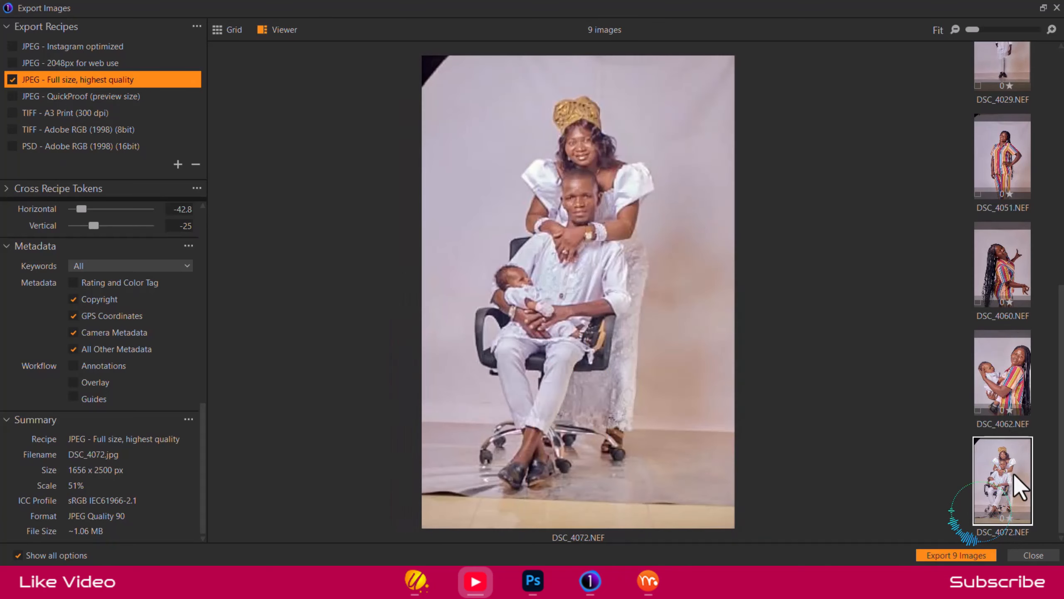
left_click(1008, 396)
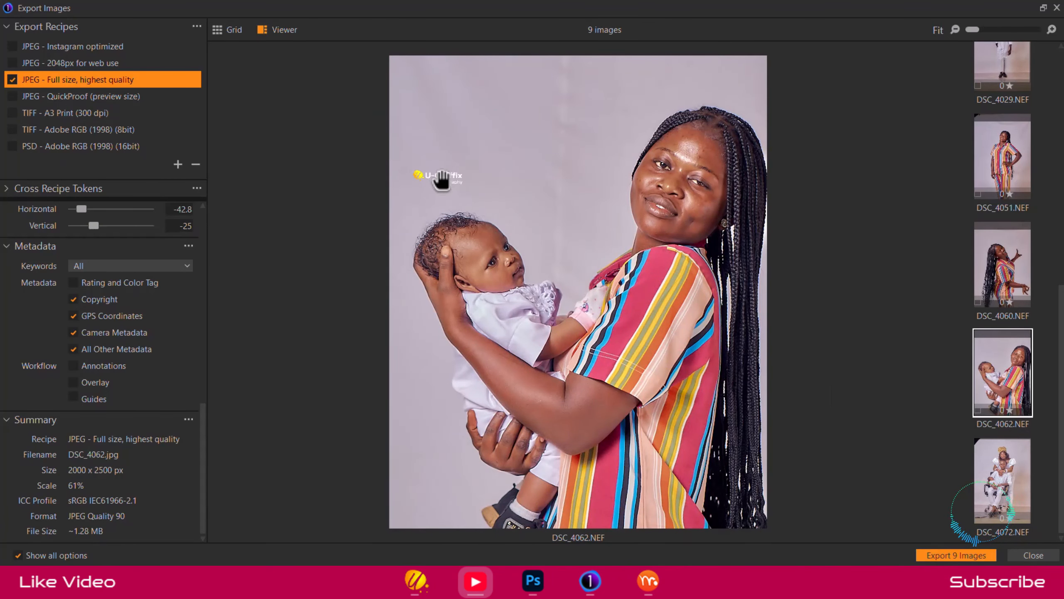
Export the nine images, switch to File Explorer and open the Edit 2 subfolder in the select 2 folder
left_click(926, 554)
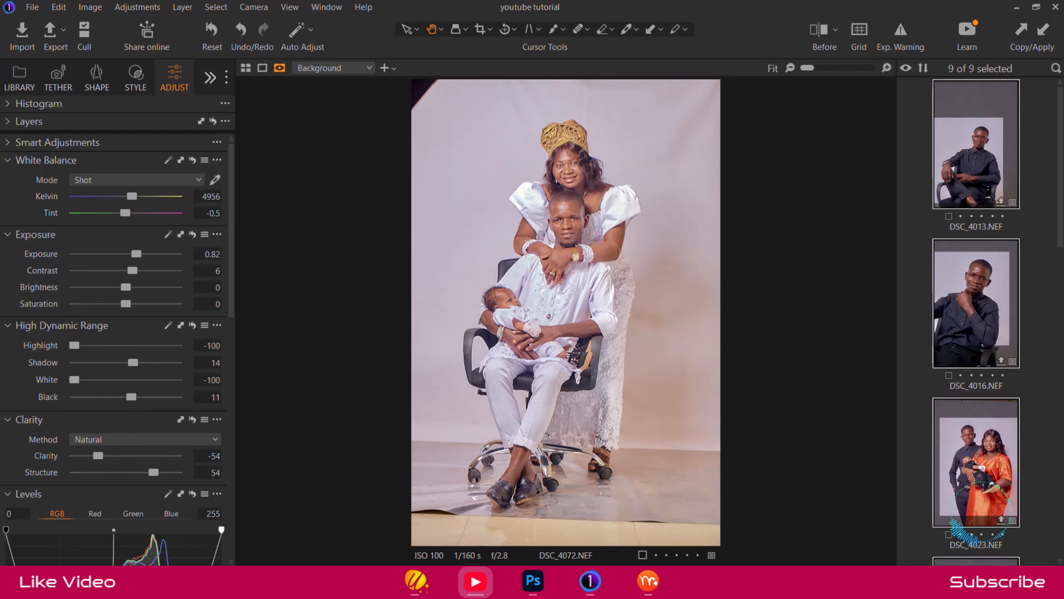
key("super+a")
key("super+a")
key("alt+Tab")
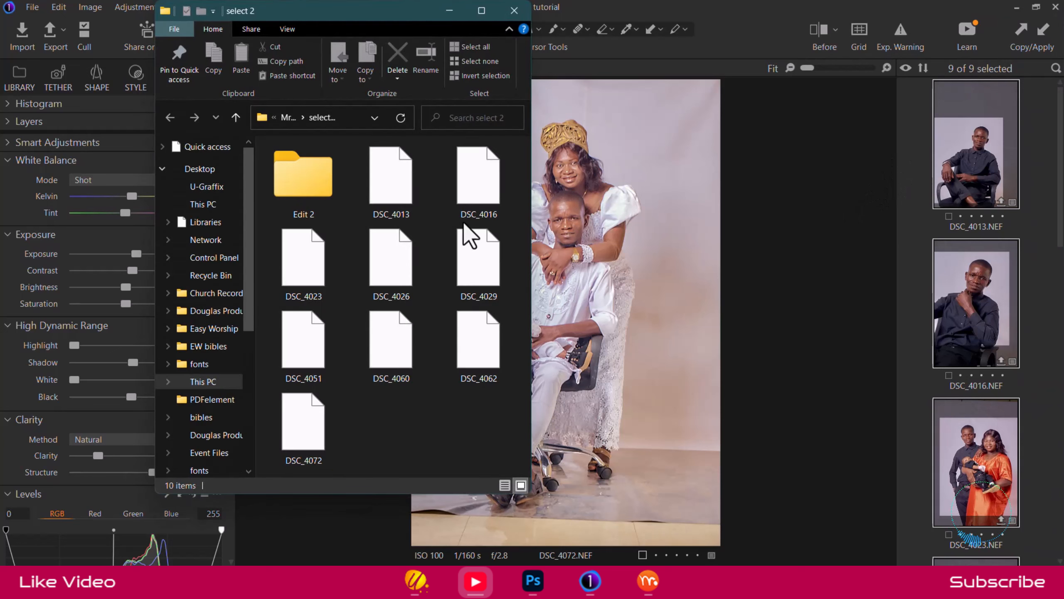
double_click(309, 196)
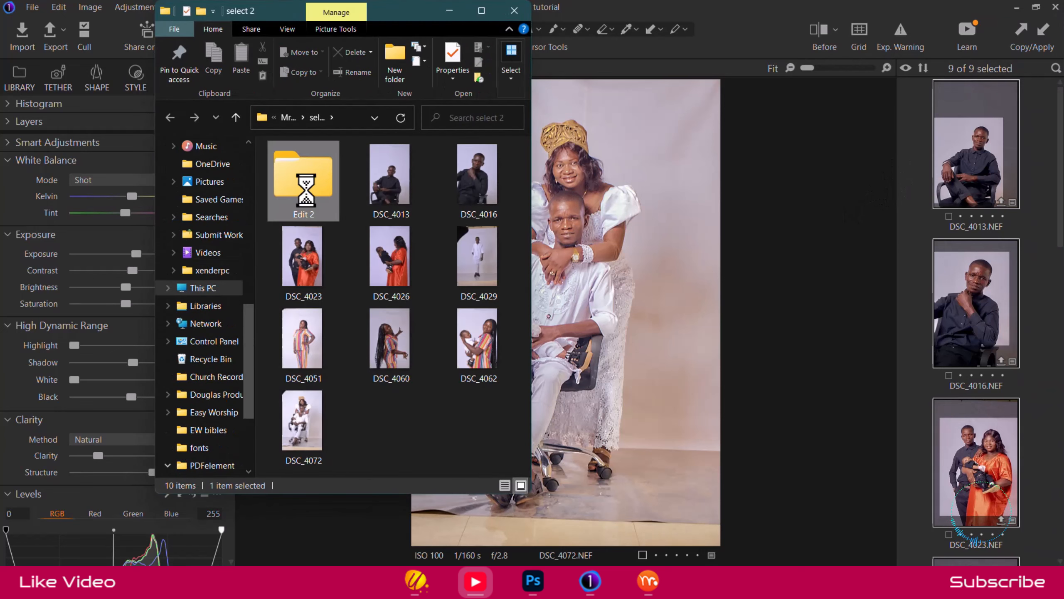
View the exported JPEGs one after another in the photo viewer, starting from DSC_4013, and close the viewer
double_click(309, 187)
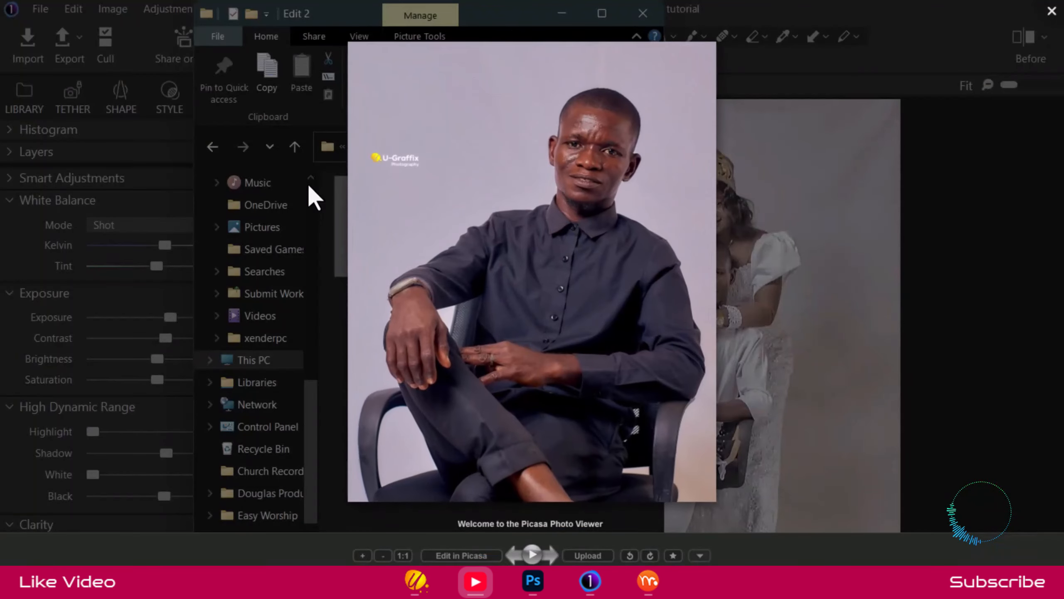
key("Right")
key("Right")
key("Right")
key("Right")
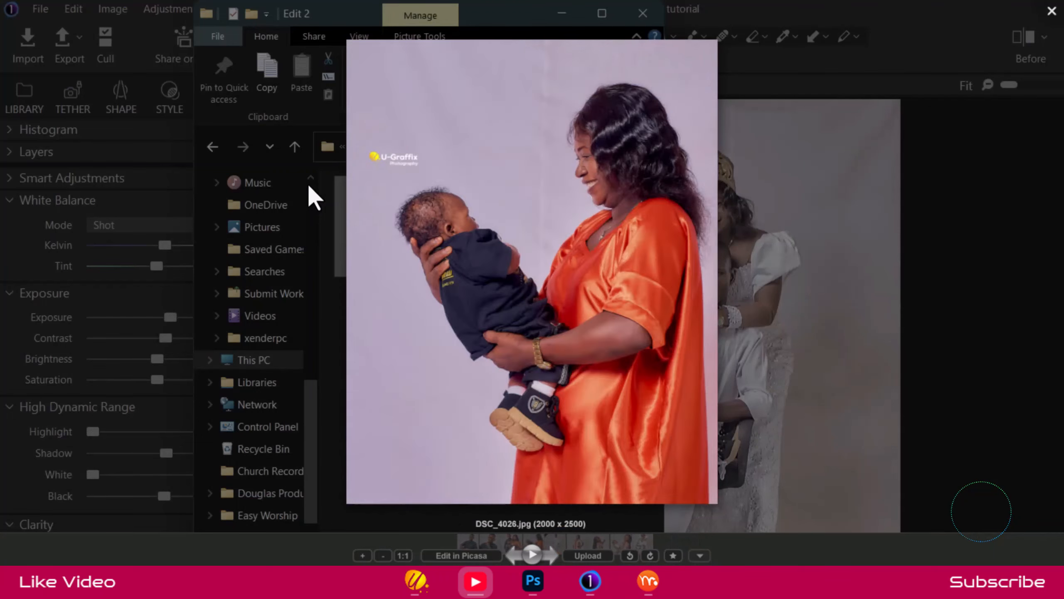
key("Right")
key("Right")
key("Right")
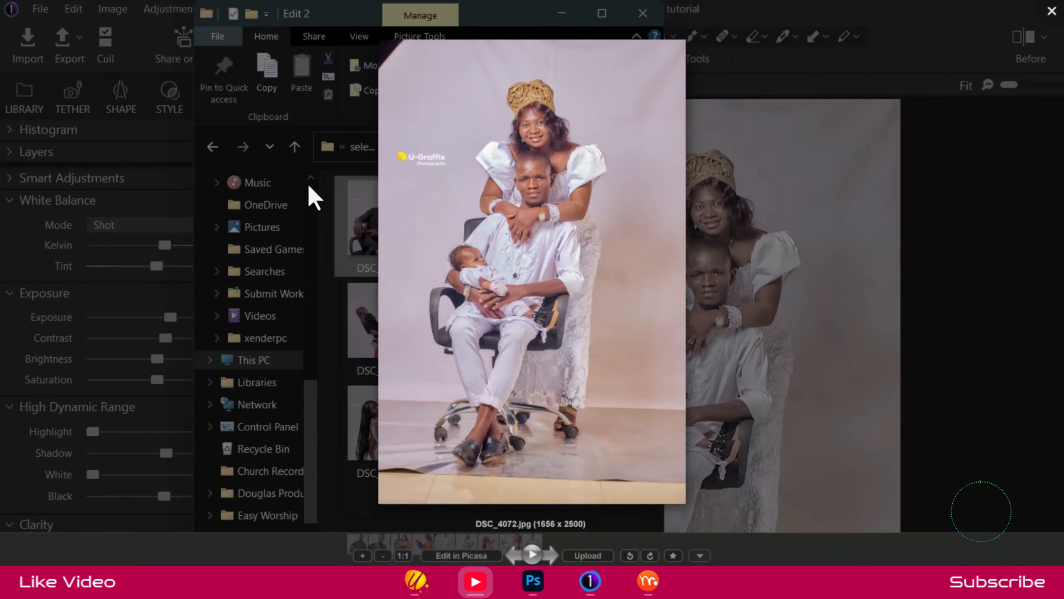
key("Right")
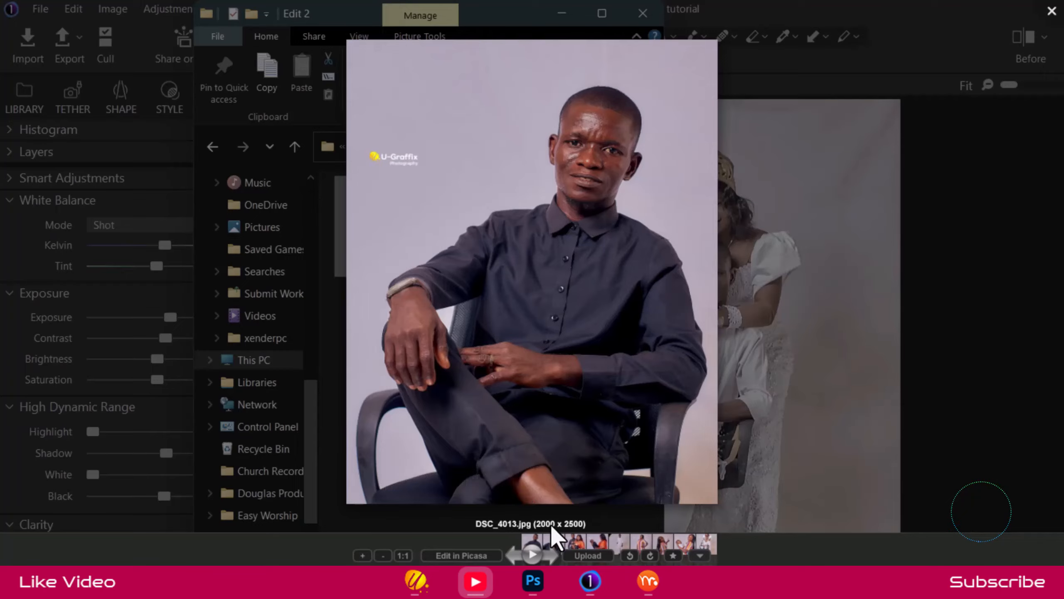
left_click(571, 524)
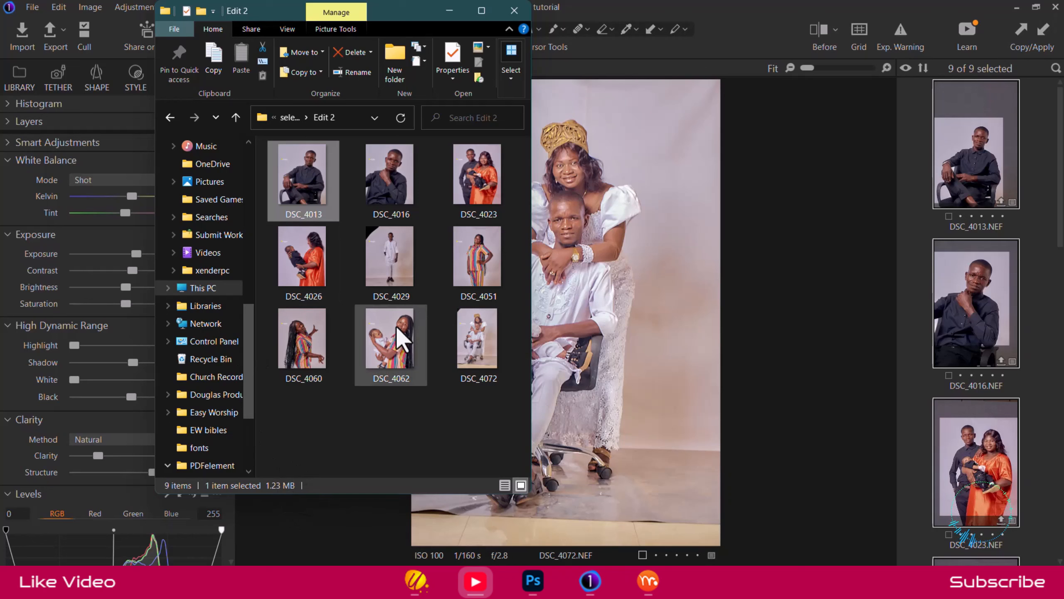
Check the file sizes of individual exported photos in the Edit 2 folder
left_click(388, 343)
left_click(465, 338)
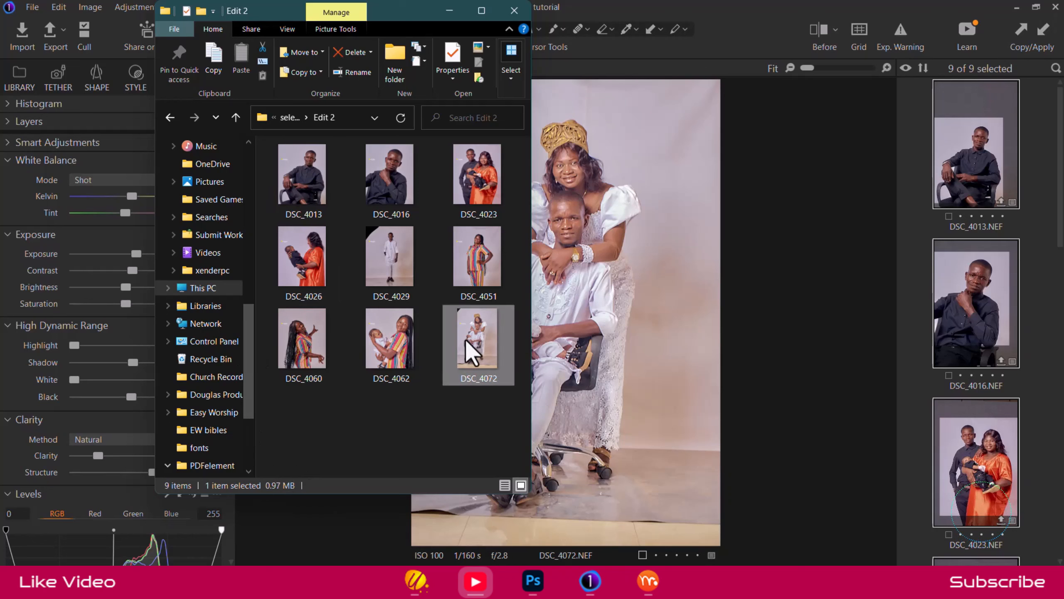
left_click(478, 261)
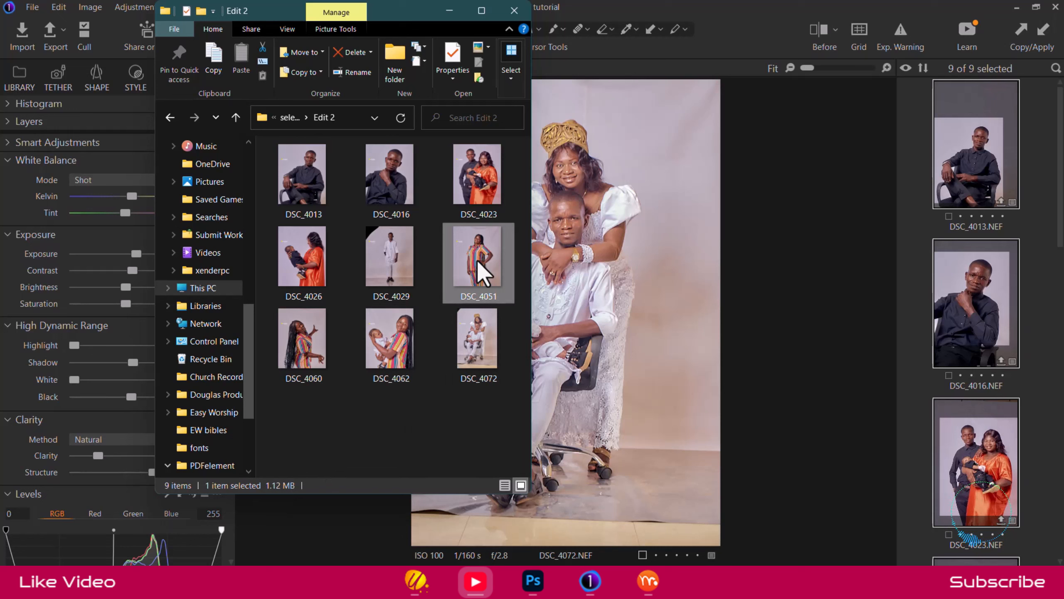
left_click(382, 173)
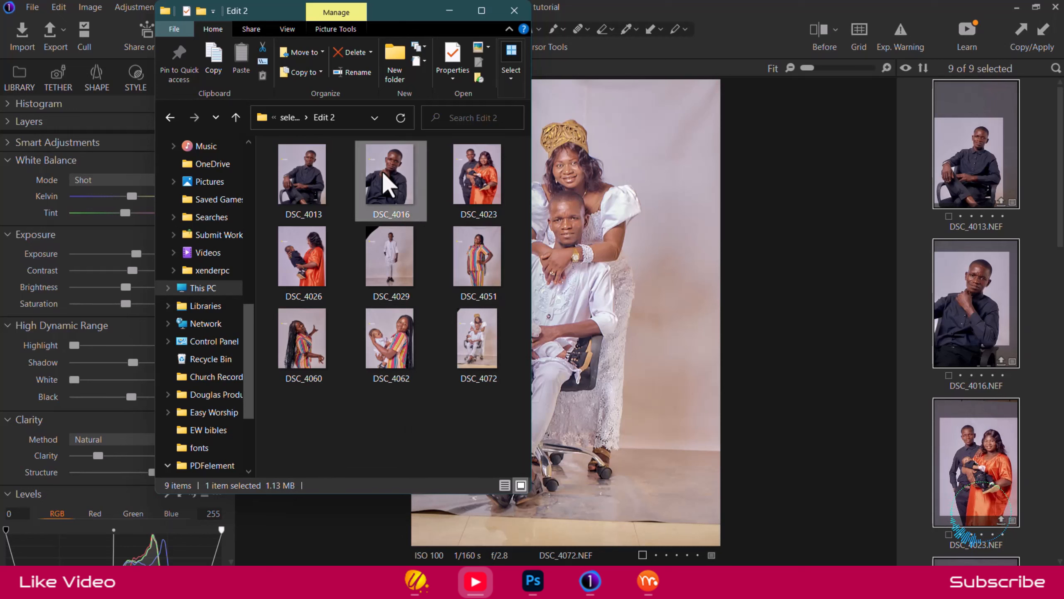
left_click(486, 179)
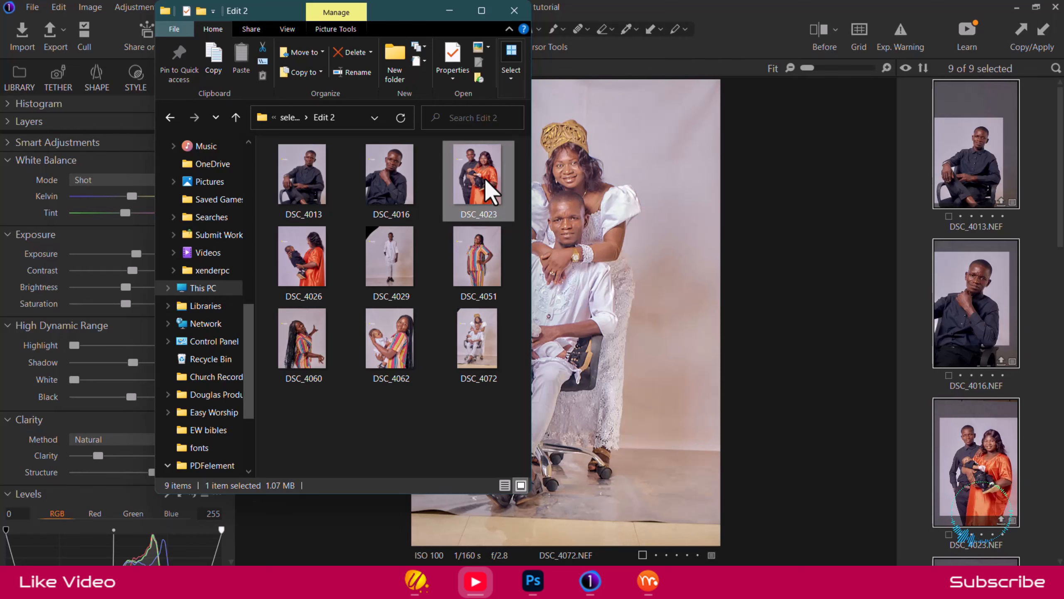
left_click(382, 266)
left_click(304, 260)
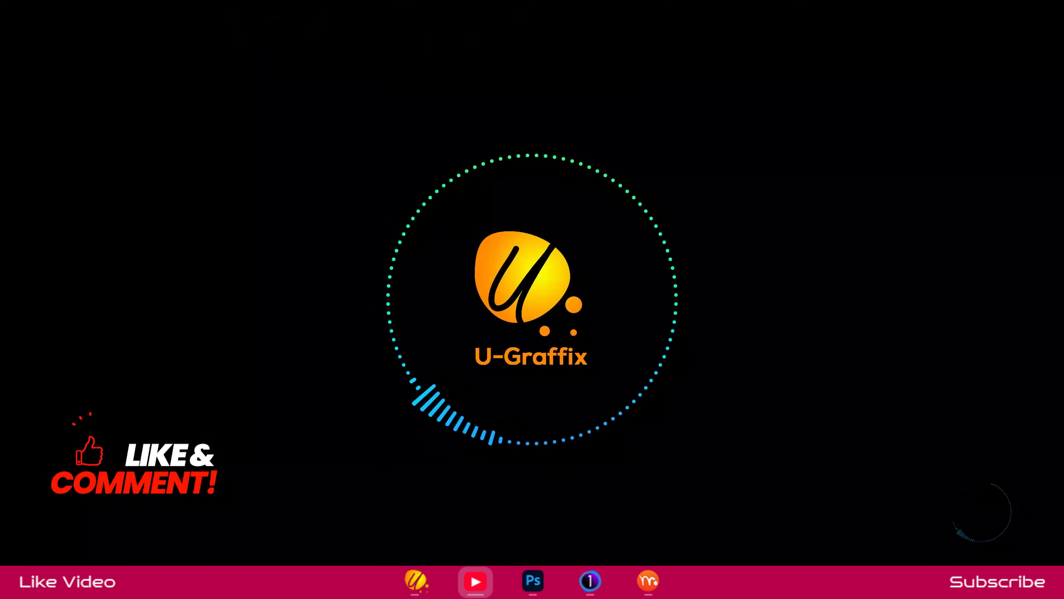